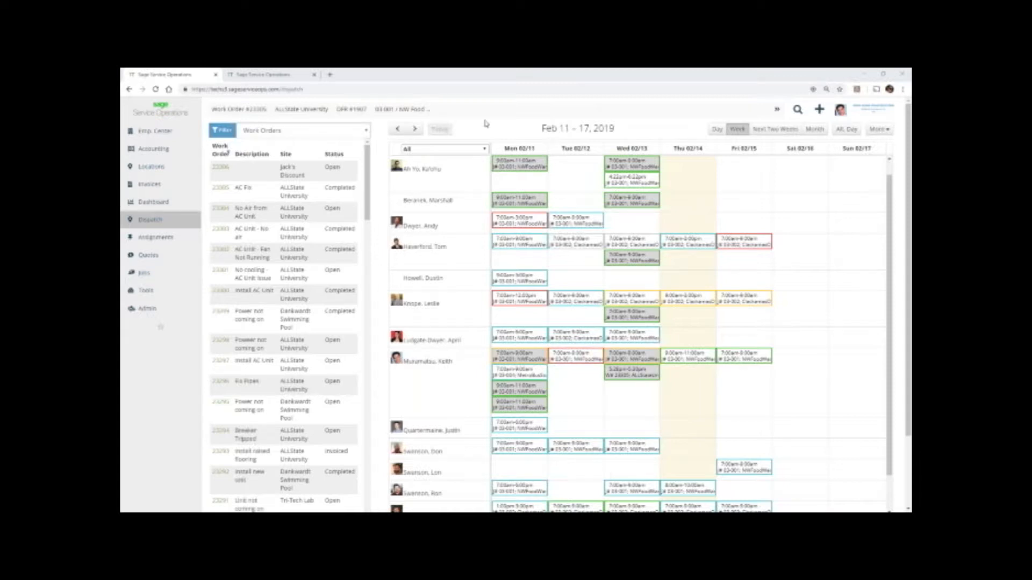
View the dispatch board filtered by the Electrical, City North and Plumbing dispatch groups, then return it to All.
left_click(472, 149)
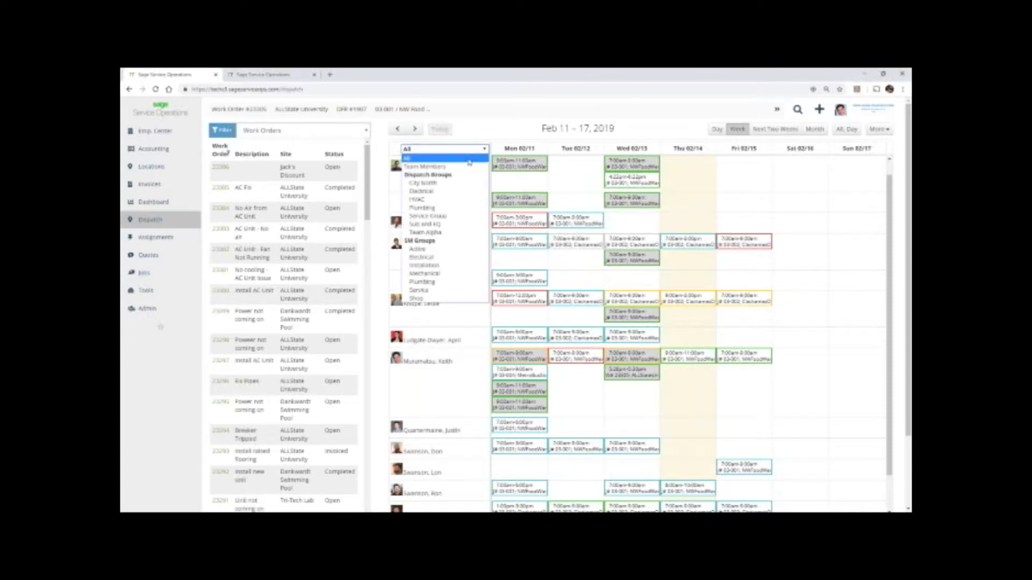
left_click(444, 194)
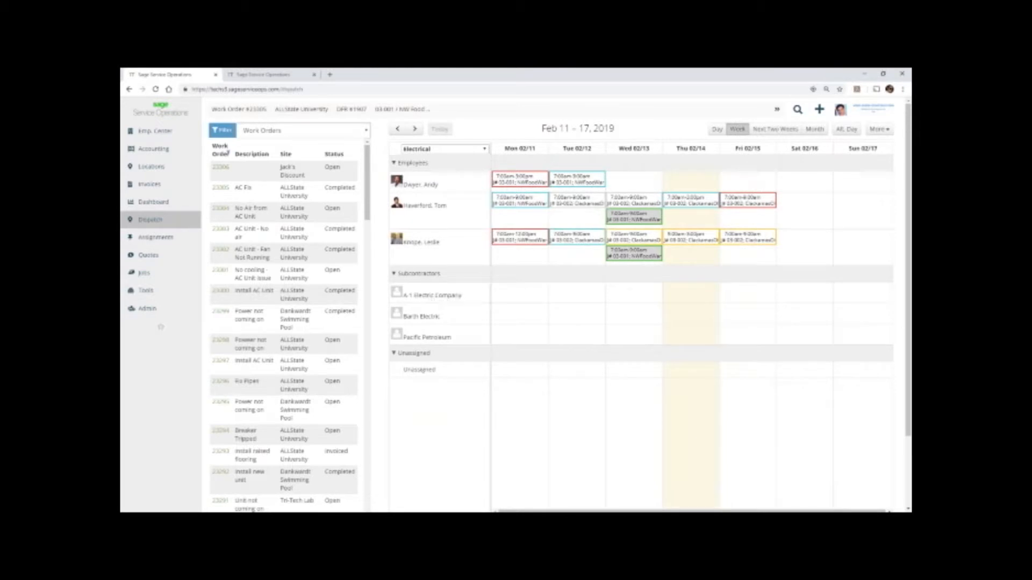
left_click(433, 151)
left_click(433, 184)
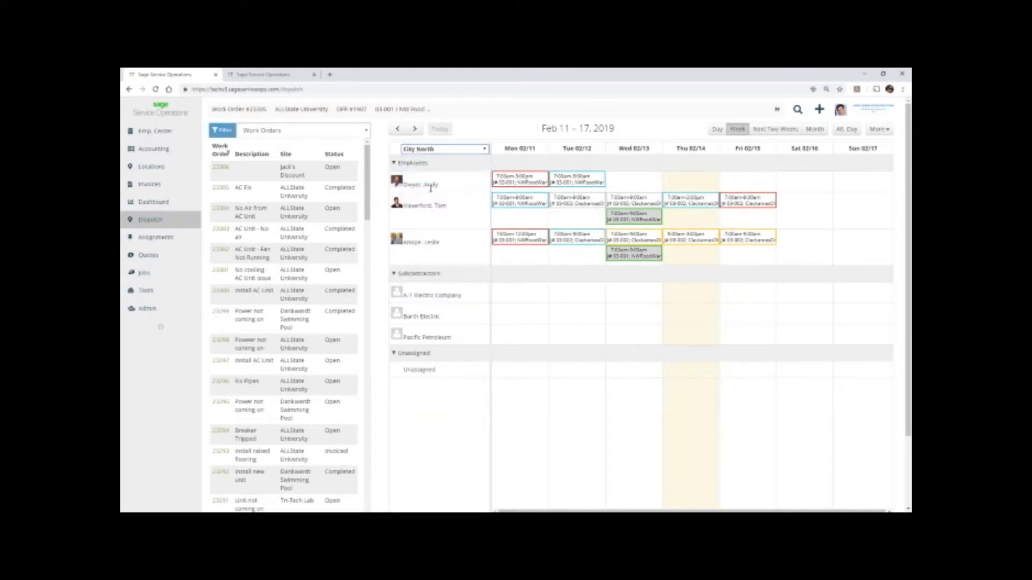
left_click(443, 151)
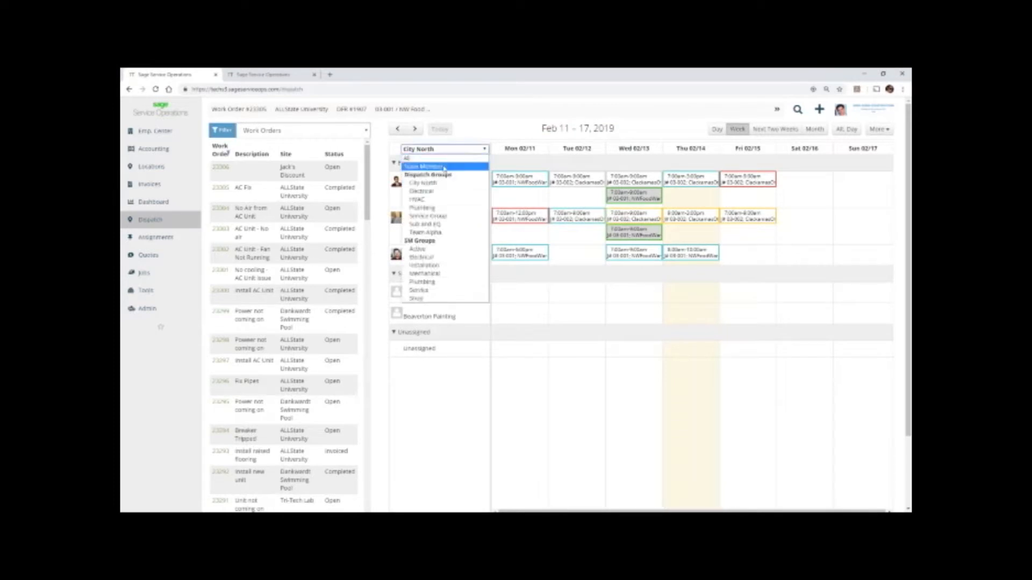
left_click(440, 208)
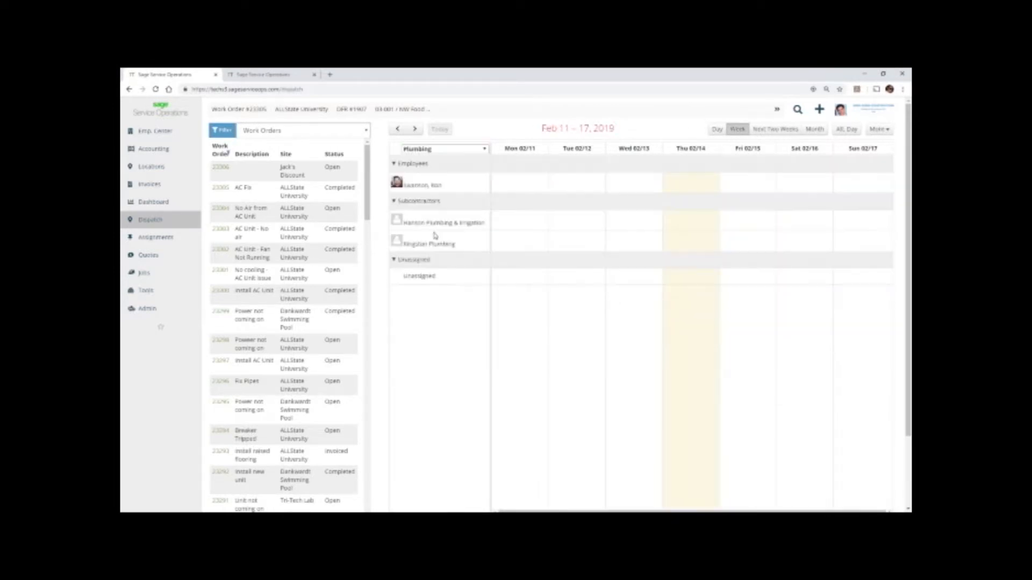
left_click(464, 150)
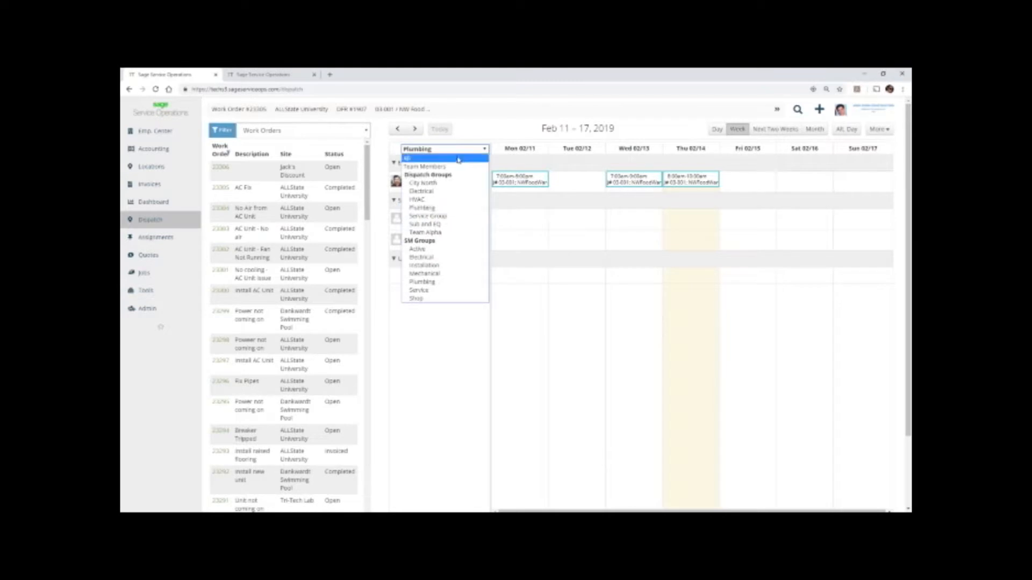
left_click(459, 159)
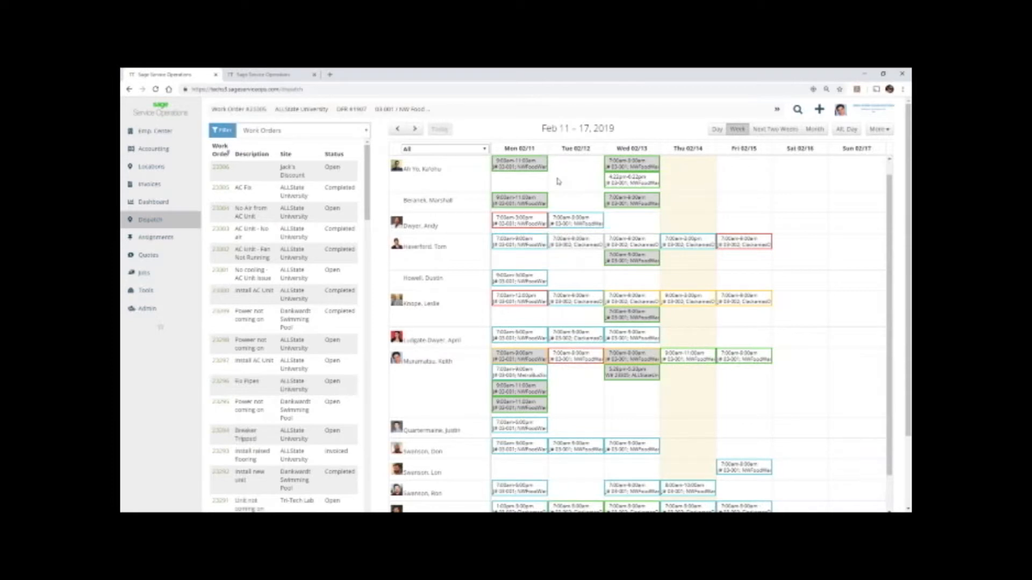
Compare the dispatch board in the day, week, next two weeks and month views.
left_click(714, 133)
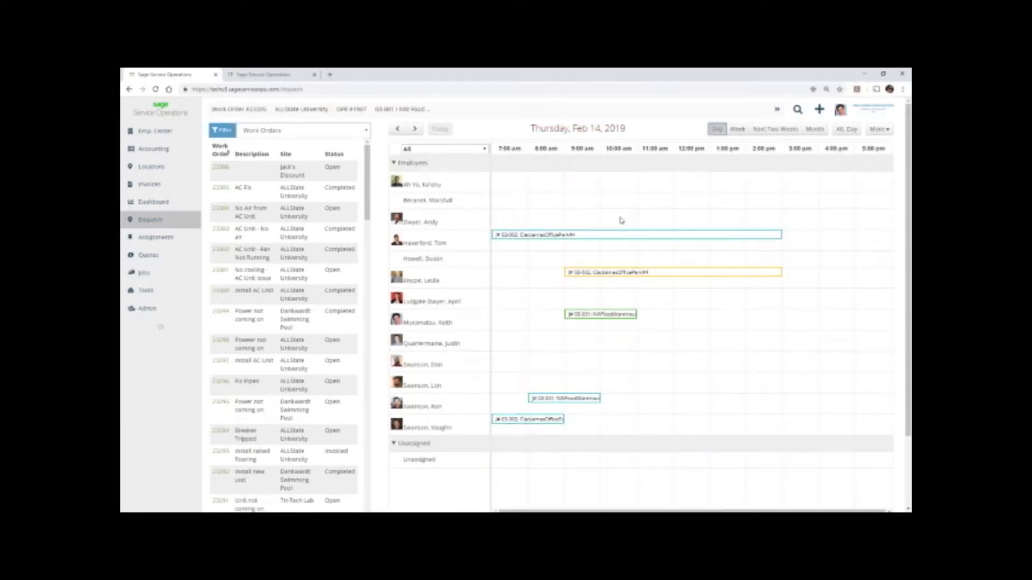
left_click(735, 133)
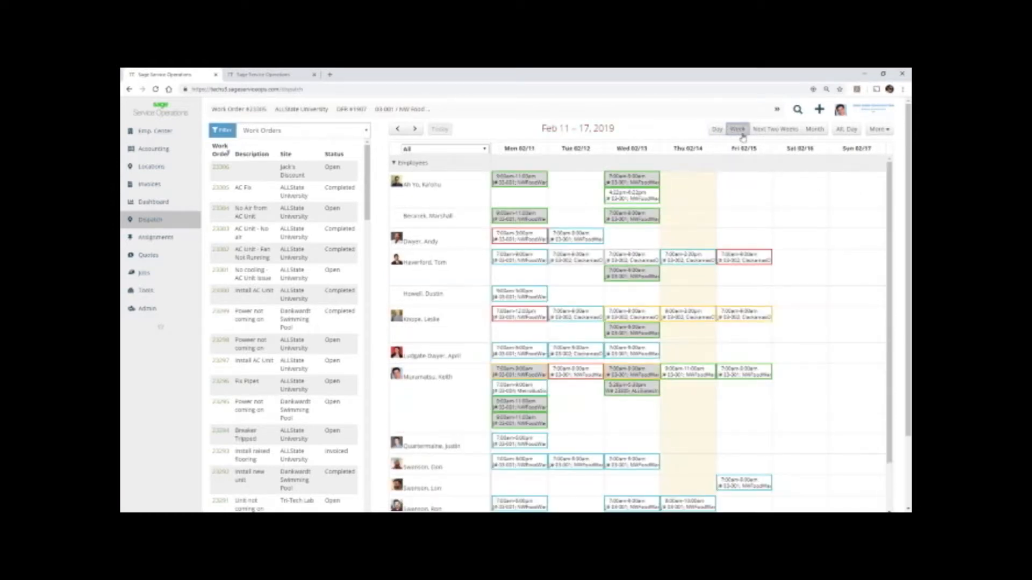
left_click(764, 130)
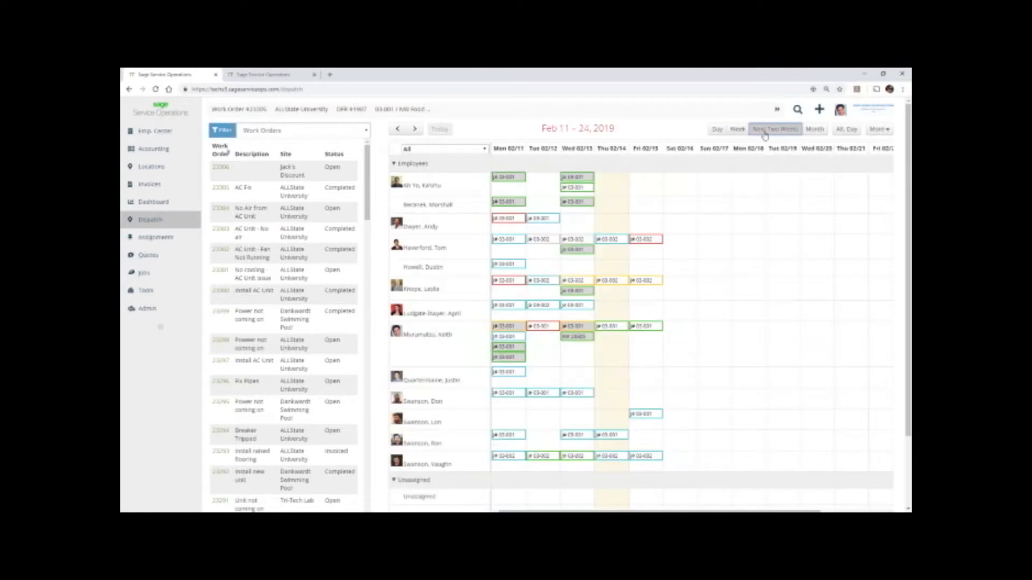
left_click(815, 132)
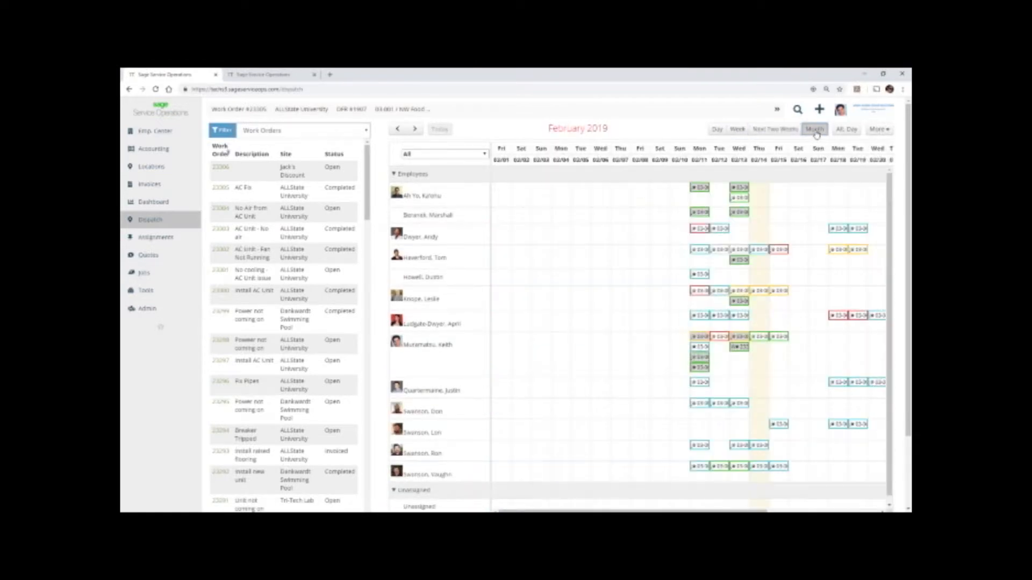
In the alternate day view, reassign the fourth technician's ClackamasOfficePark assignment to the third technician and return to the week view.
left_click(848, 131)
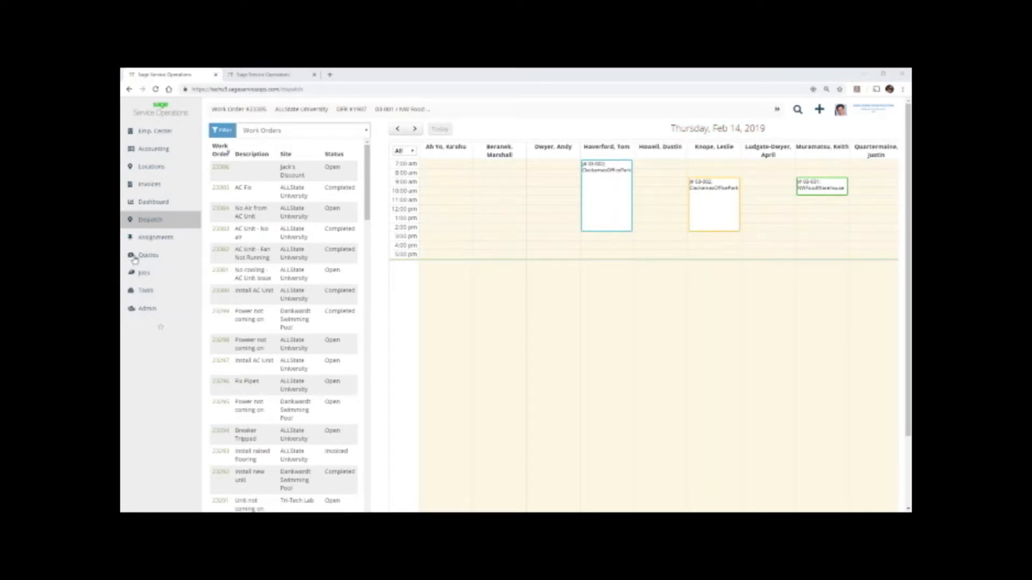
mouse_move(614, 212)
left_click_drag(614, 211, 569, 212)
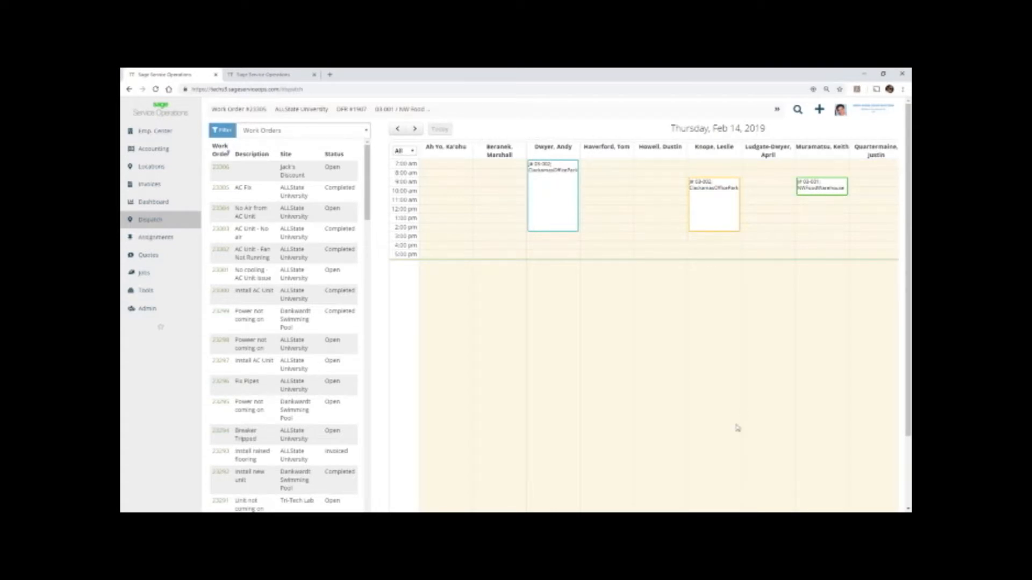
scroll(737, 428, "down", 3)
scroll(806, 397, "right", 5)
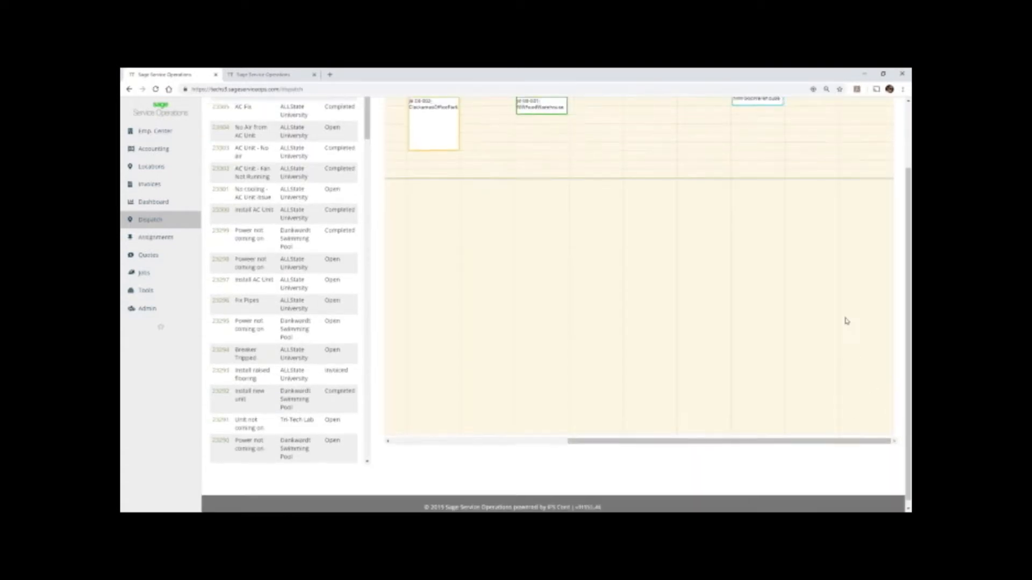
scroll(846, 321, "up", 3)
left_click(737, 130)
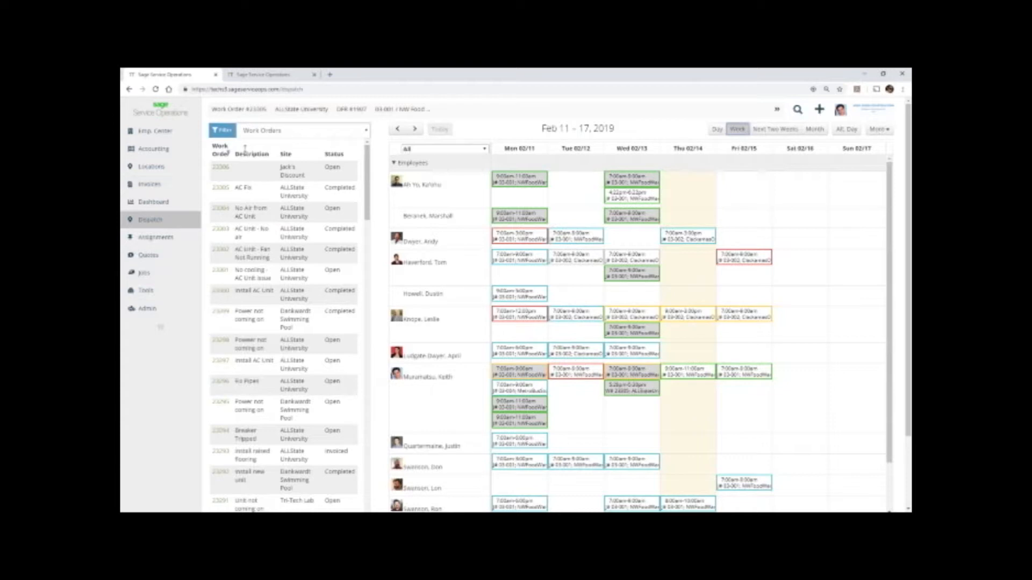
Examine the work order filter criteria and the column display options, then close the filter without changes.
left_click(222, 130)
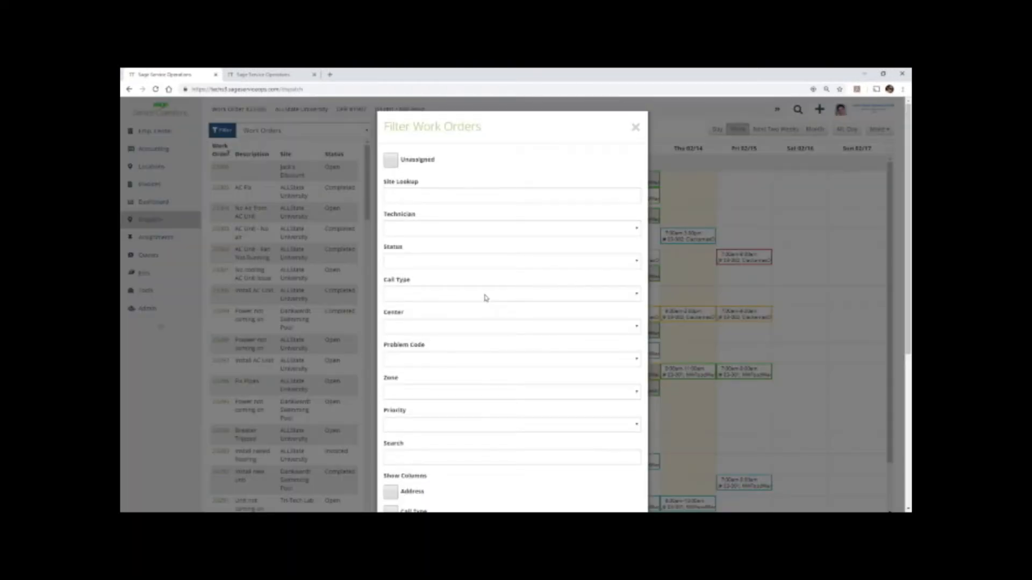
scroll(486, 298, "down", 3)
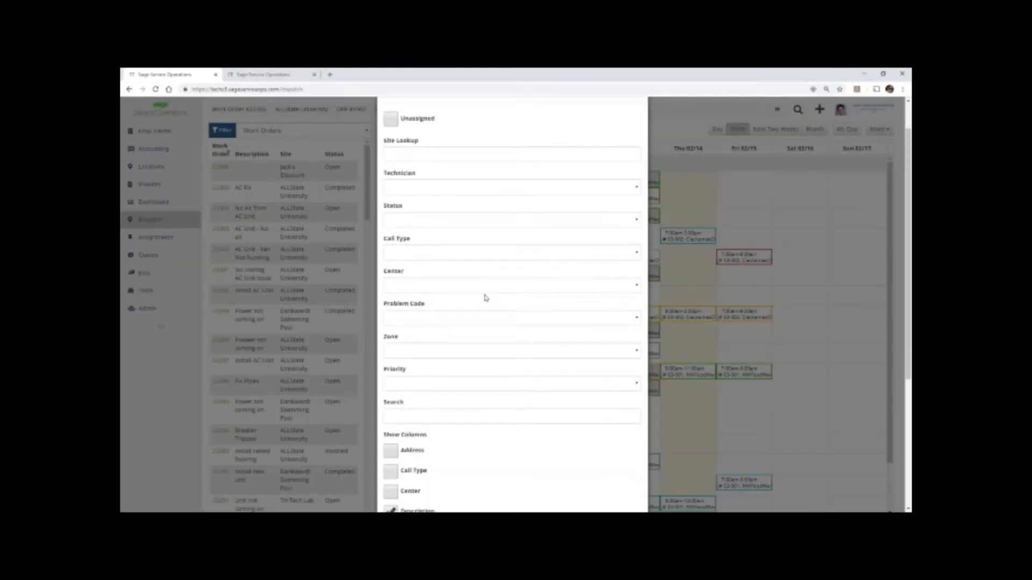
scroll(486, 298, "down", 3)
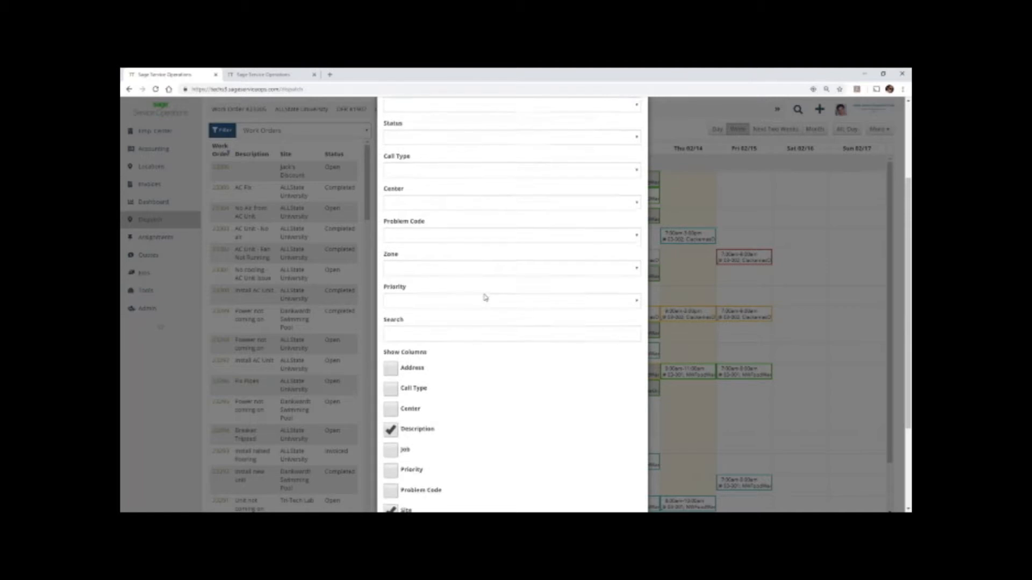
scroll(513, 301, "down", 1)
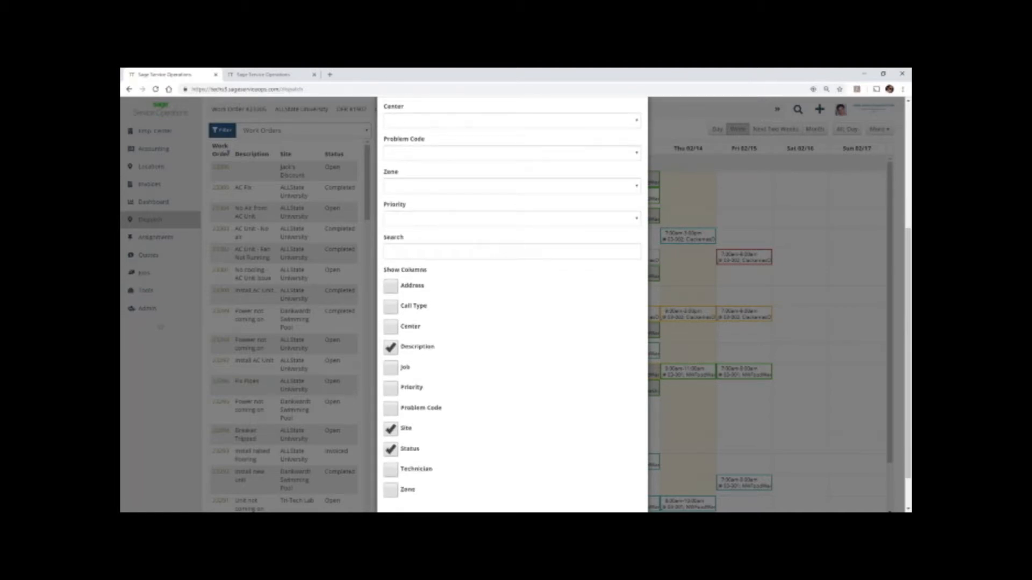
scroll(486, 301, "up", 6)
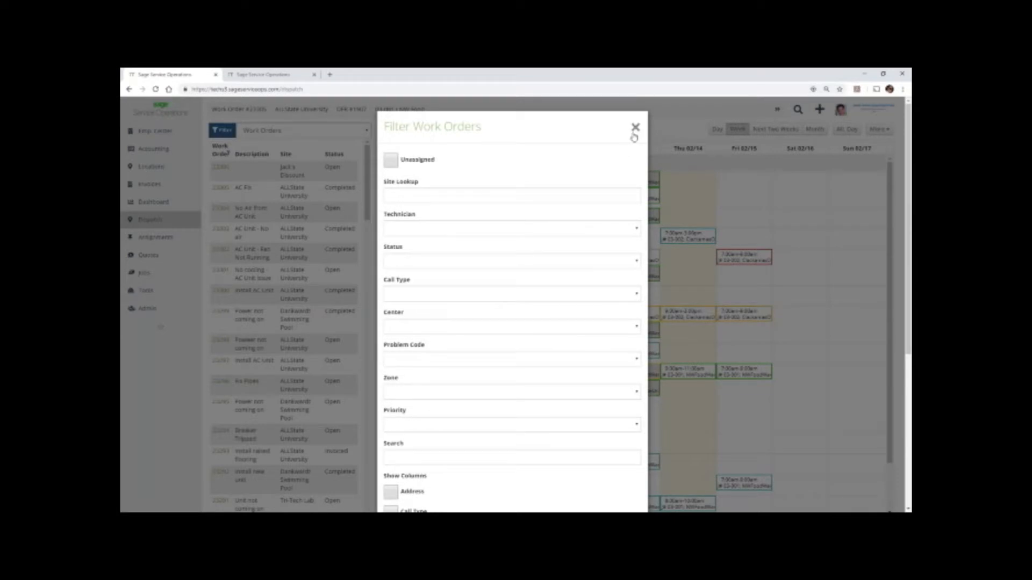
left_click(635, 129)
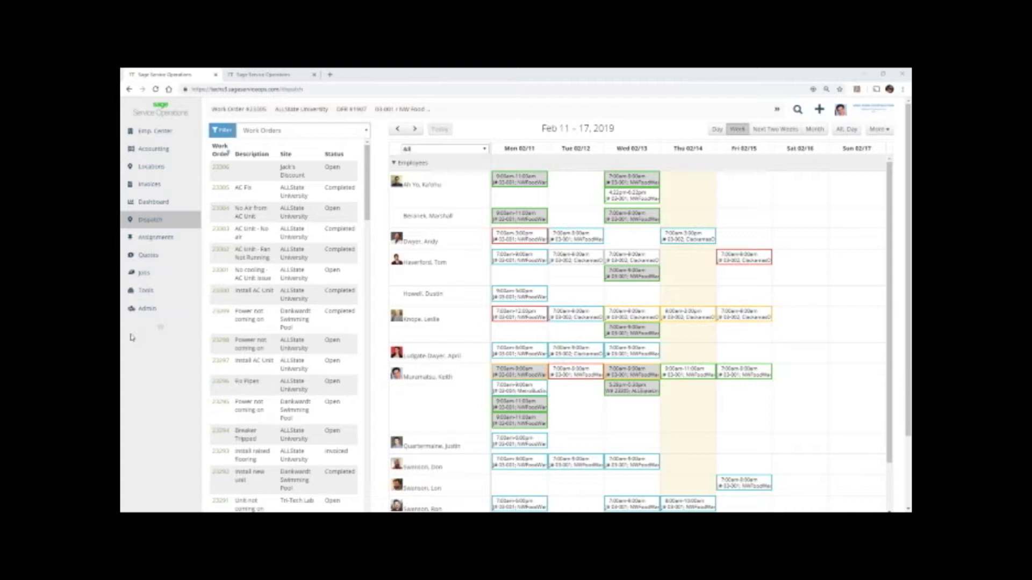
Search for "All", open the ALLState University site and view its equipment and attachments.
left_click(798, 111)
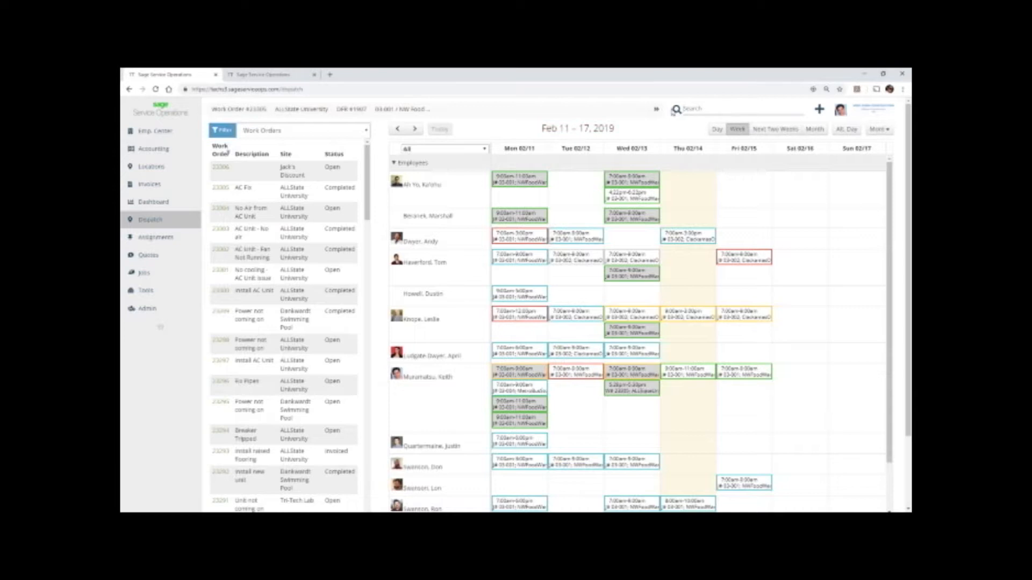
type("All")
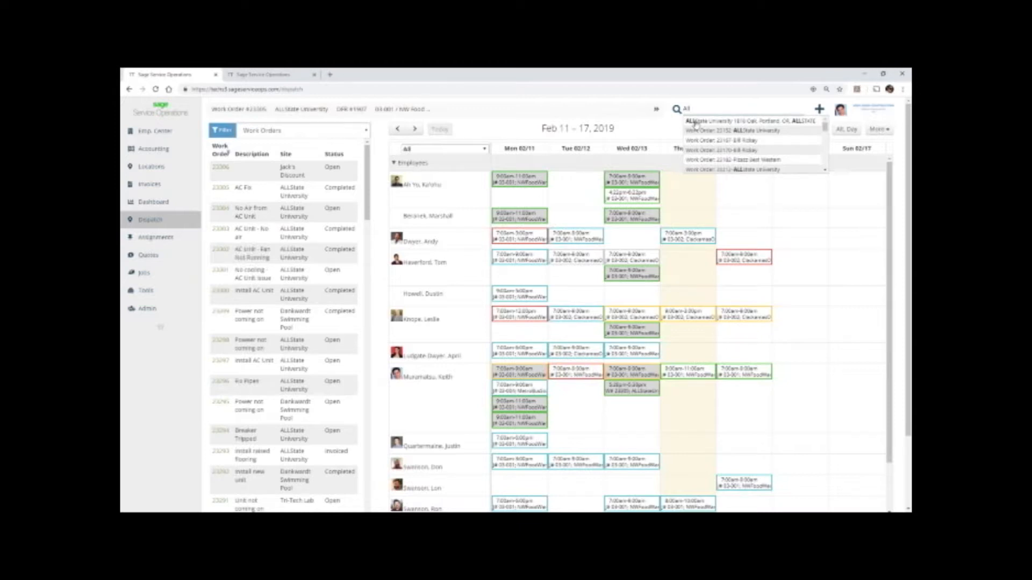
left_click(696, 123)
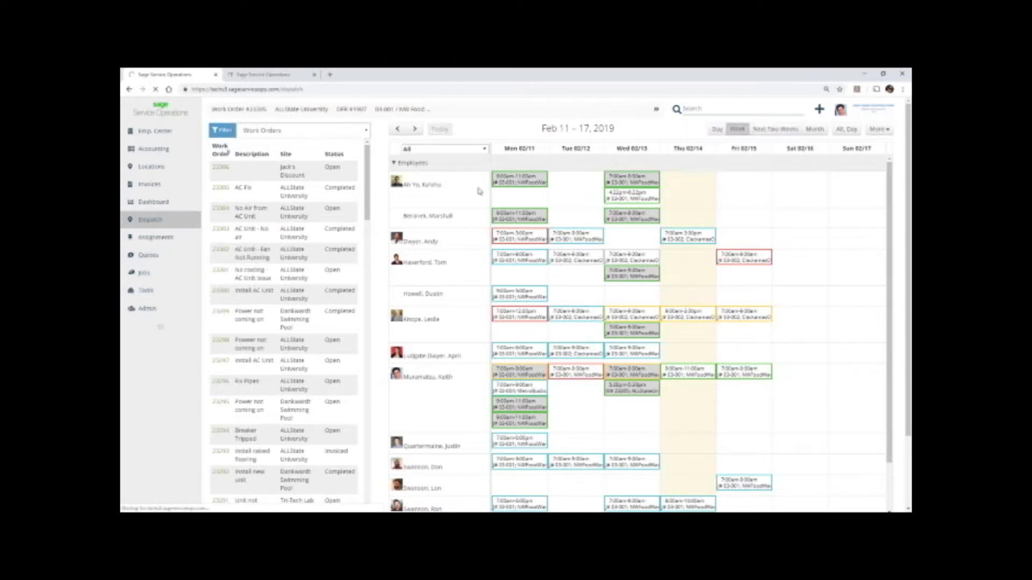
left_click(710, 112)
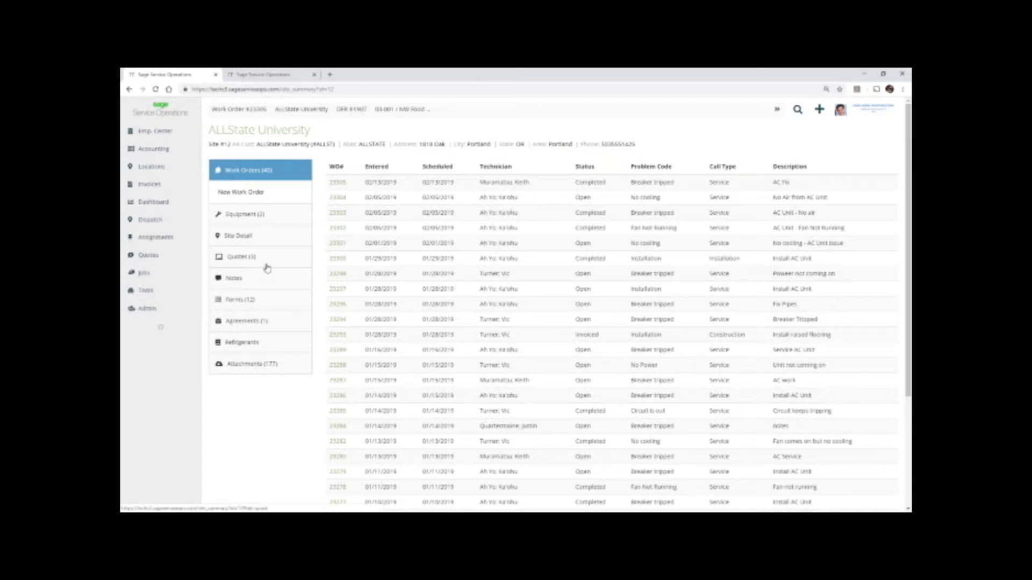
left_click(269, 218)
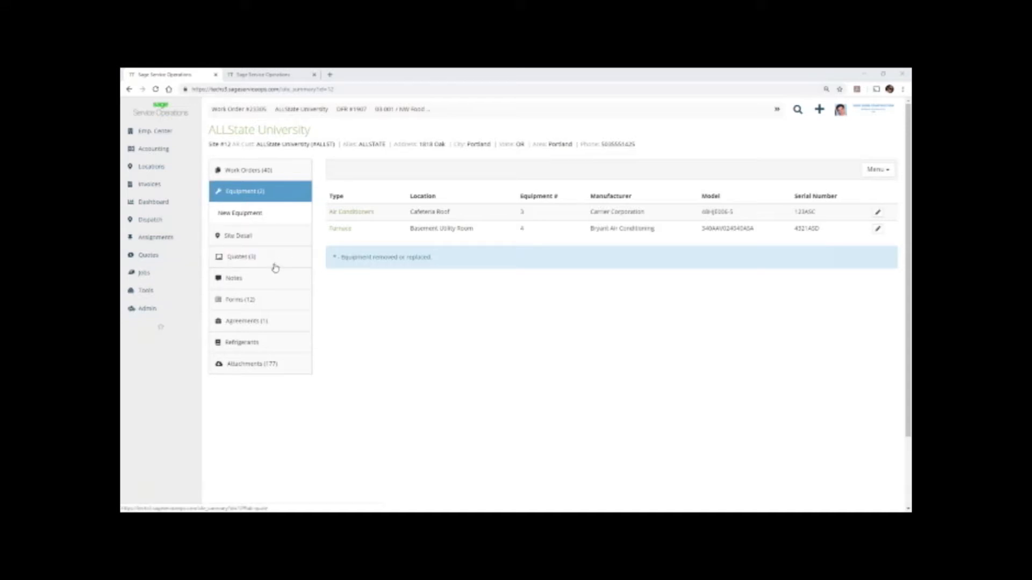
left_click(261, 365)
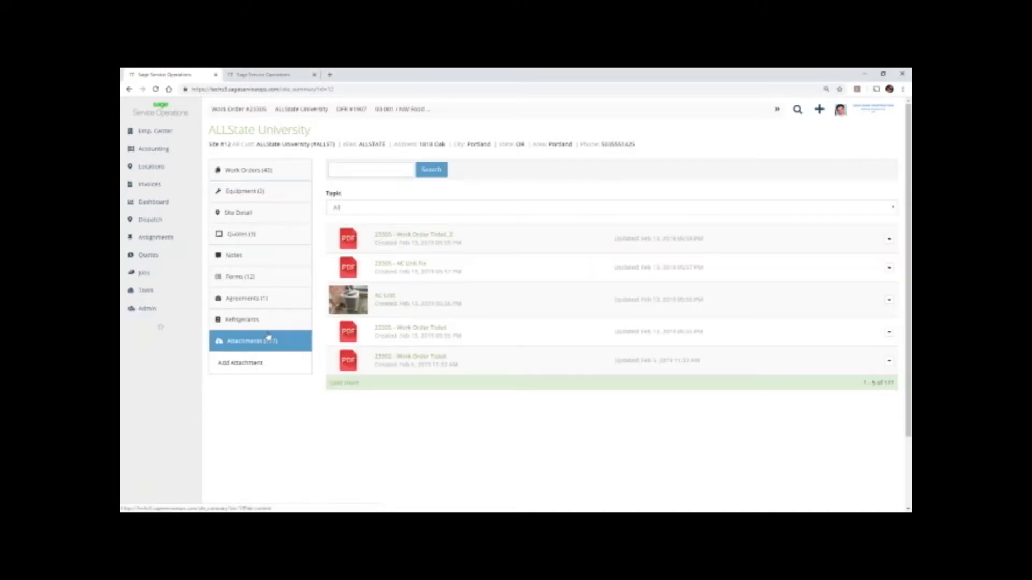
Start a new work order for the ALLState University site and review its service site and work order details.
left_click(243, 172)
left_click(246, 195)
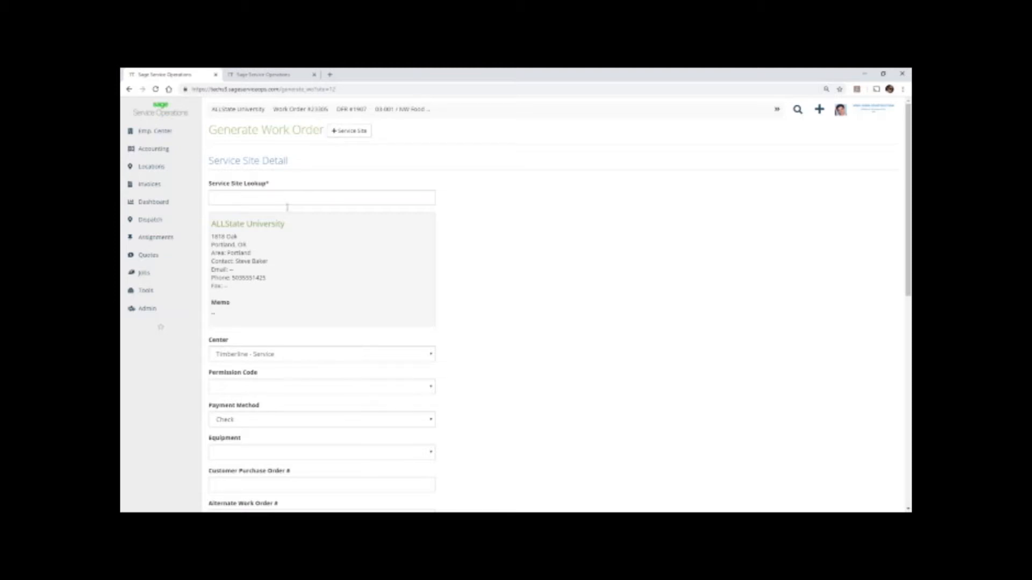
scroll(301, 224, "down", 2)
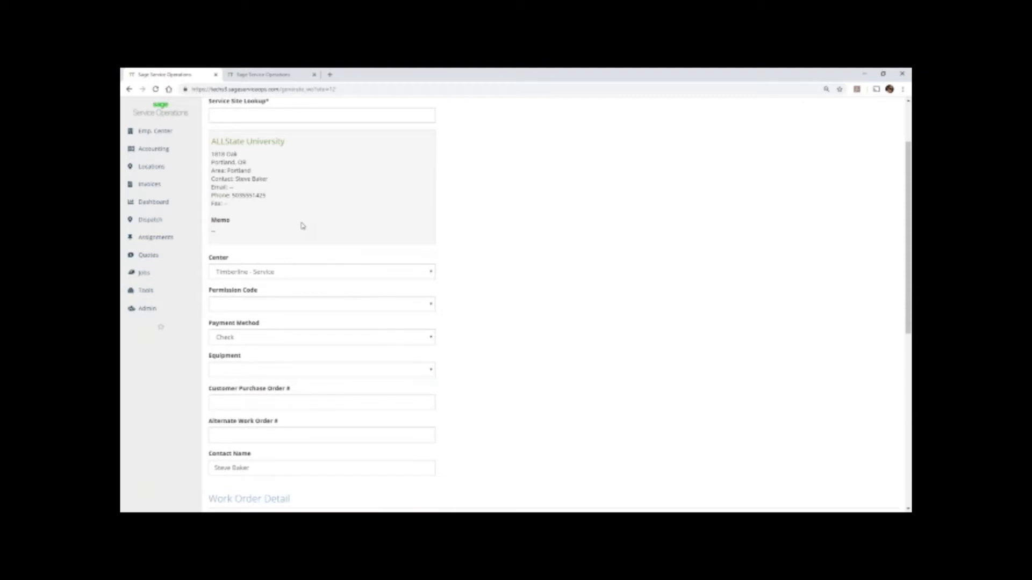
scroll(302, 226, "down", 1)
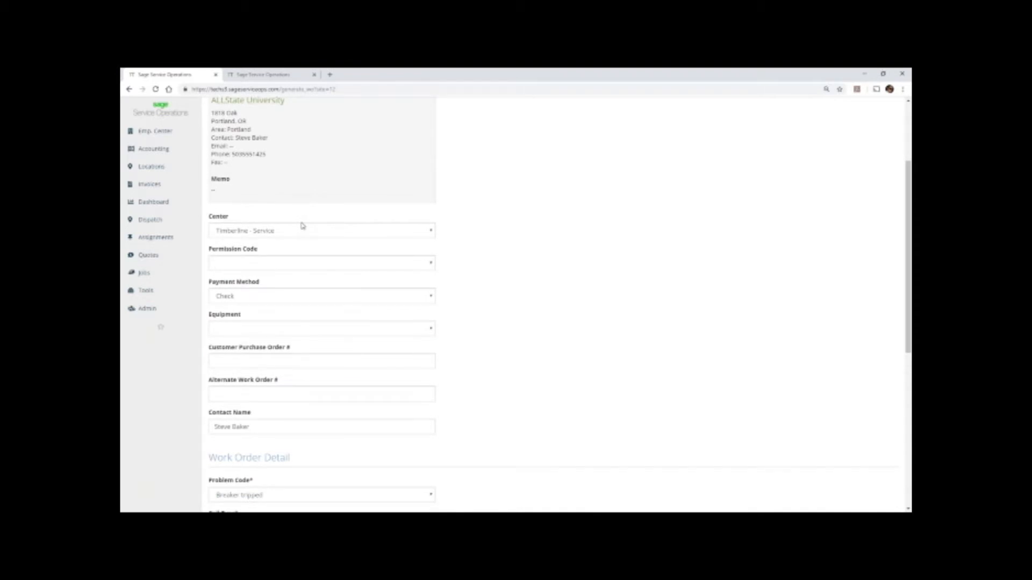
scroll(302, 226, "down", 1)
scroll(303, 225, "down", 1)
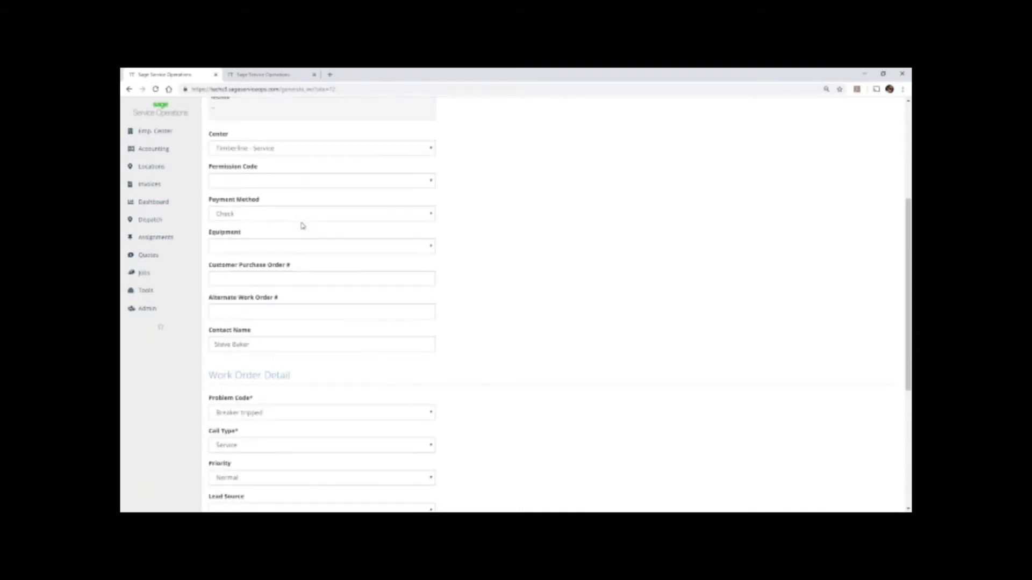
scroll(303, 225, "down", 3)
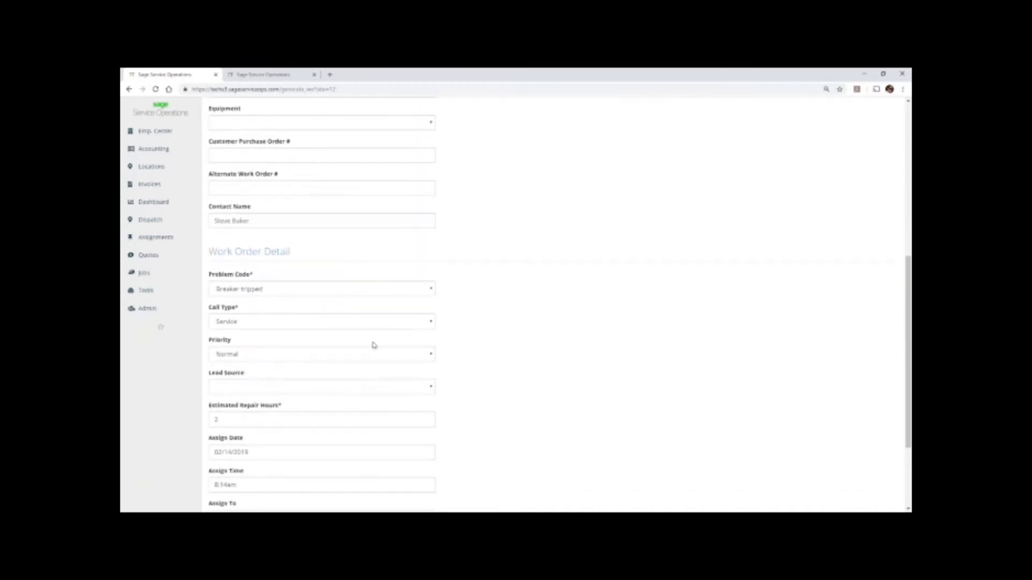
scroll(364, 330, "down", 2)
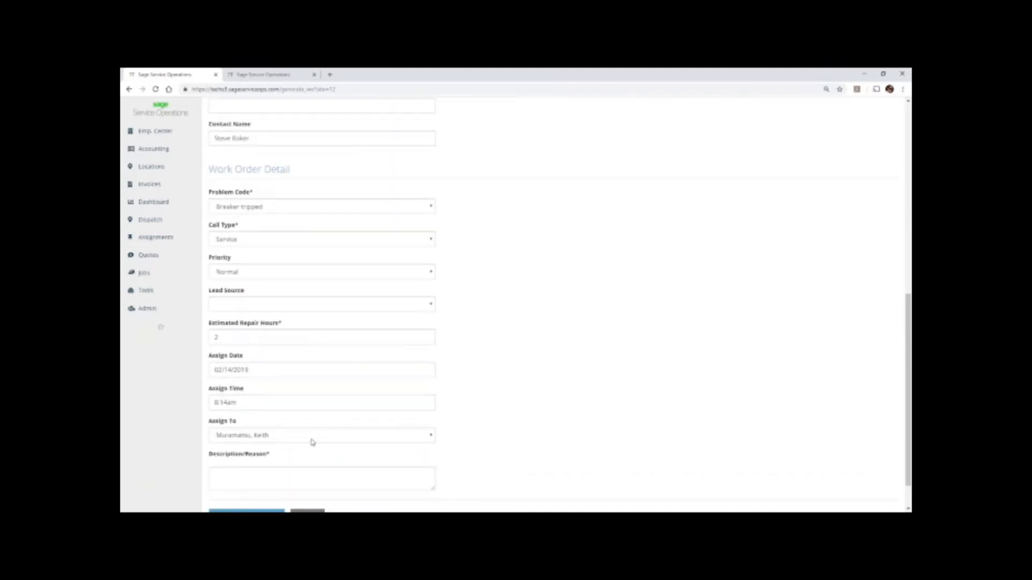
Enter "AC Fix" as the description/reason for the ALLState University work order and generate it.
left_click(312, 440)
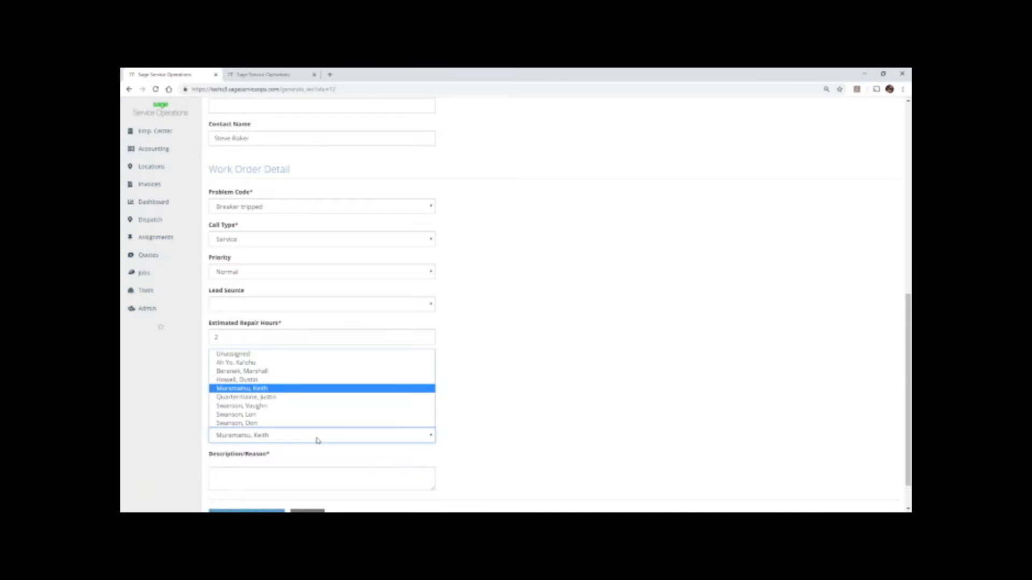
left_click(314, 473)
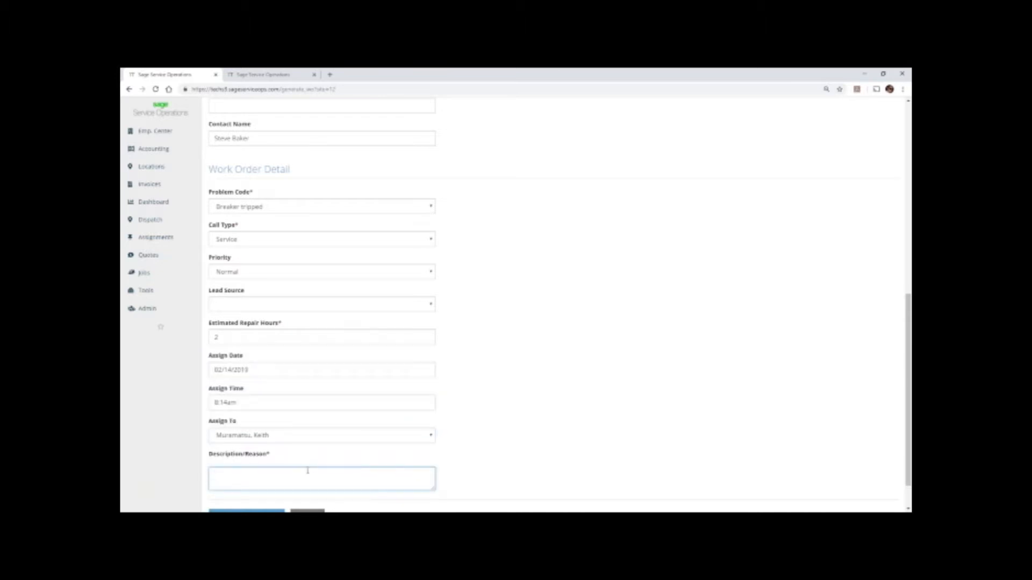
type("AC Fix")
left_click(483, 415)
scroll(481, 415, "down", 1)
scroll(481, 415, "down", 1)
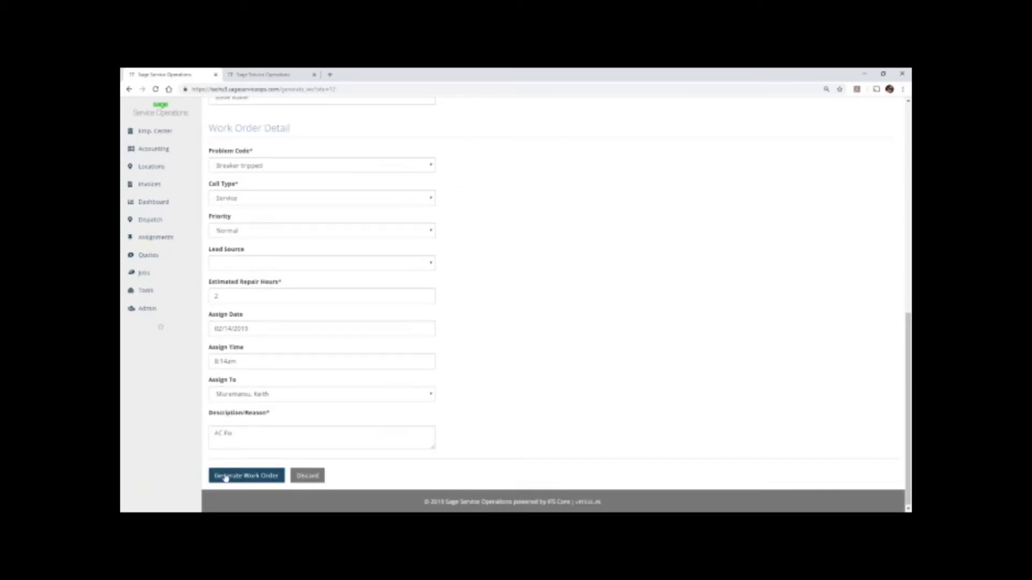
left_click(225, 477)
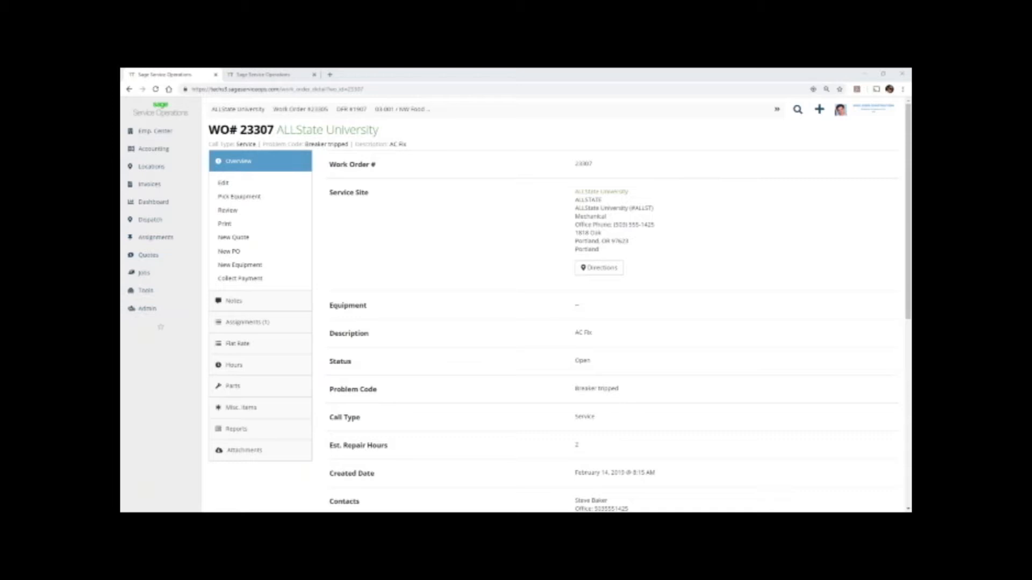
Switch to the mobile simulation, set the device to iPhone 6/7/8 Plus and look through the week's assignments.
left_click(265, 79)
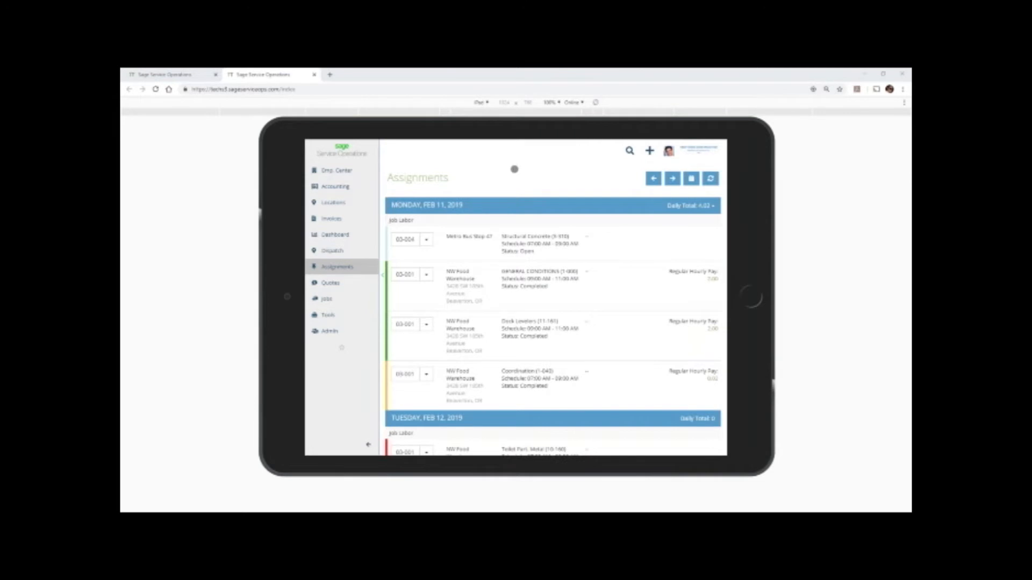
left_click(485, 102)
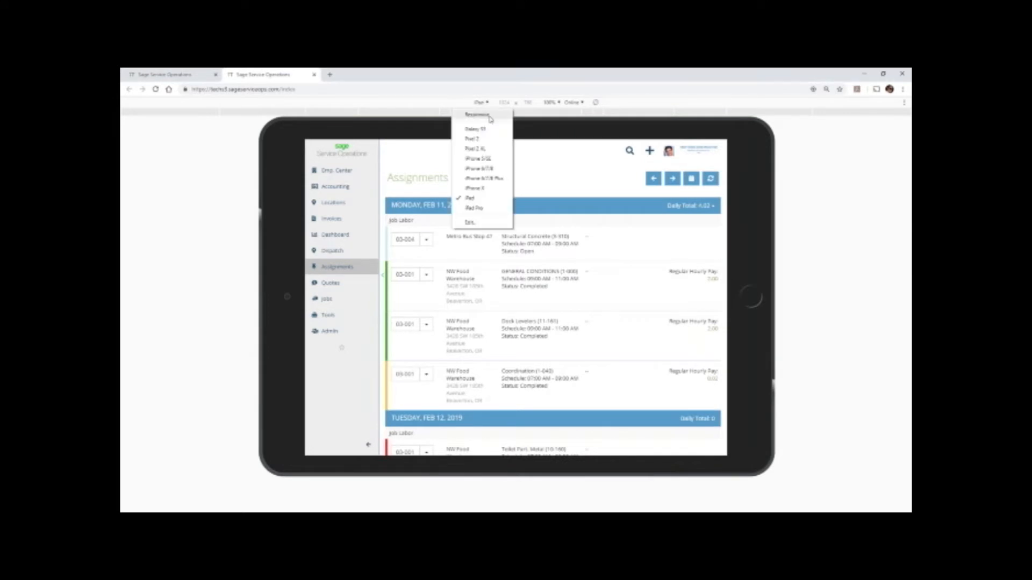
left_click(483, 170)
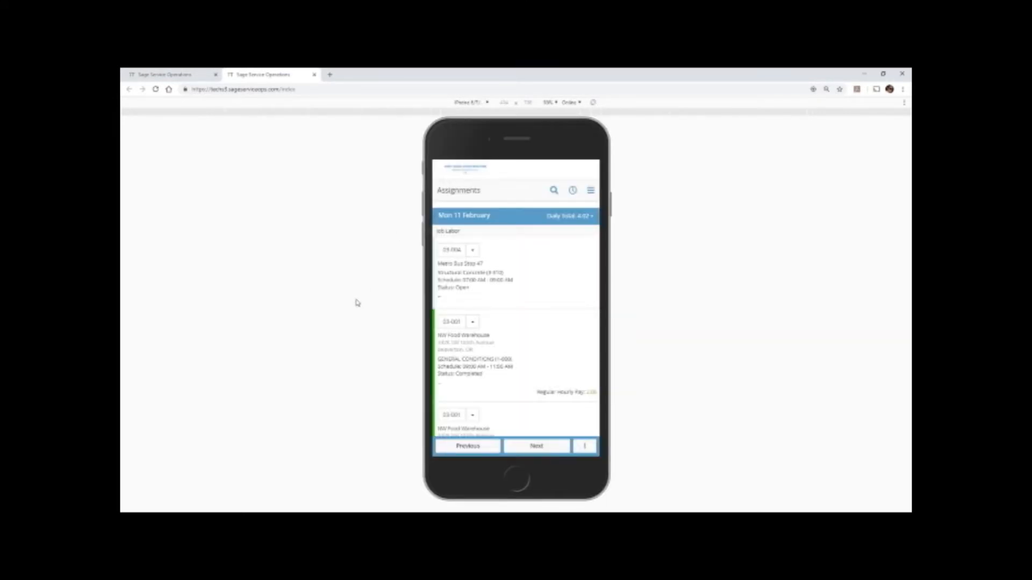
scroll(504, 300, "down", 3)
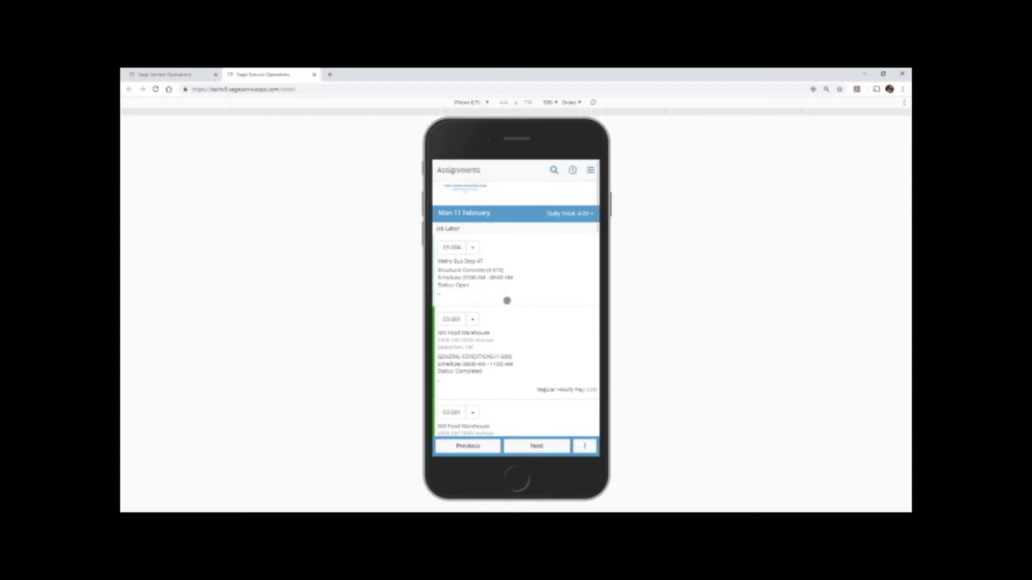
left_click_drag(528, 349, 525, 265)
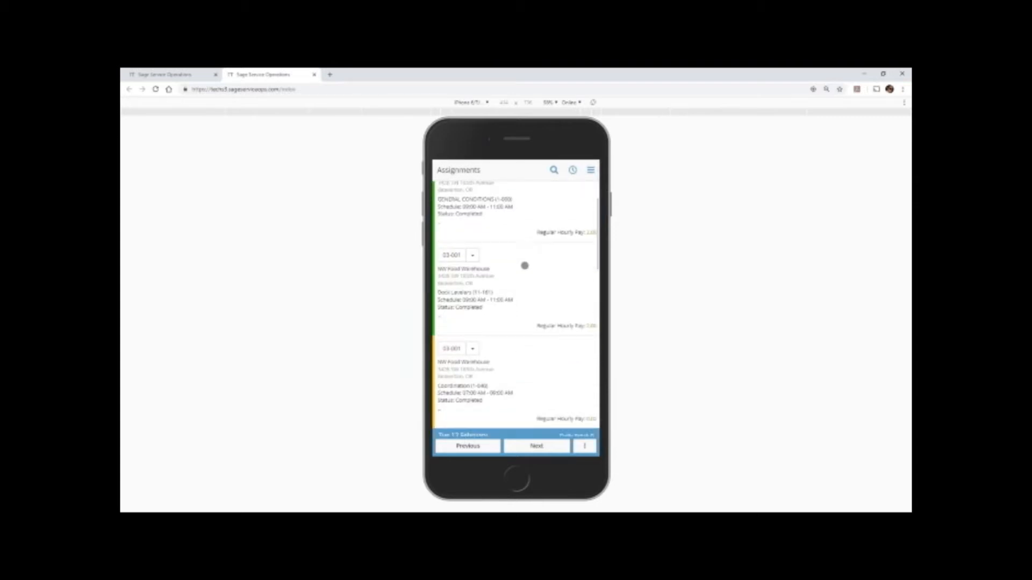
left_click_drag(537, 369, 527, 304)
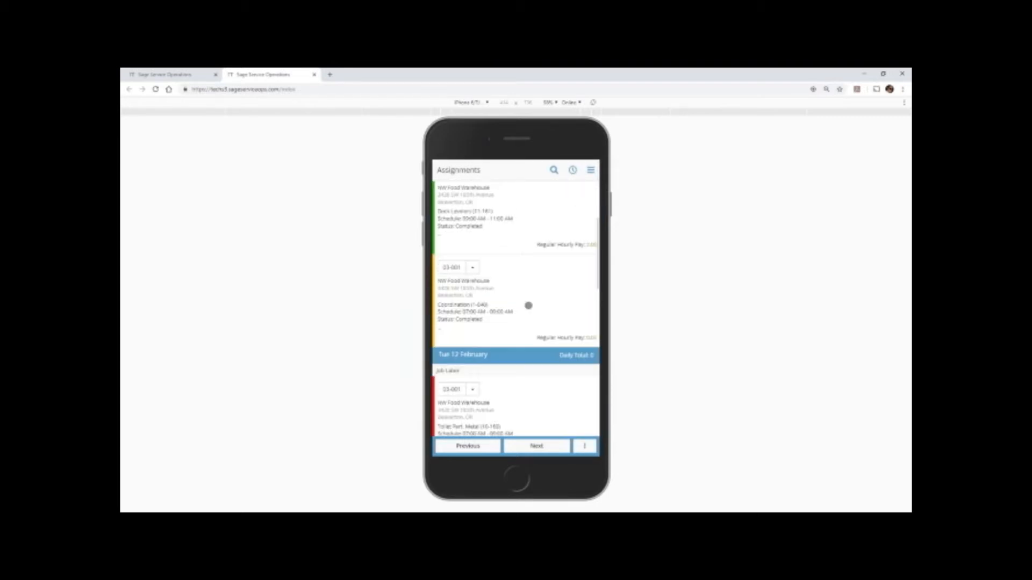
left_click_drag(518, 260, 518, 356)
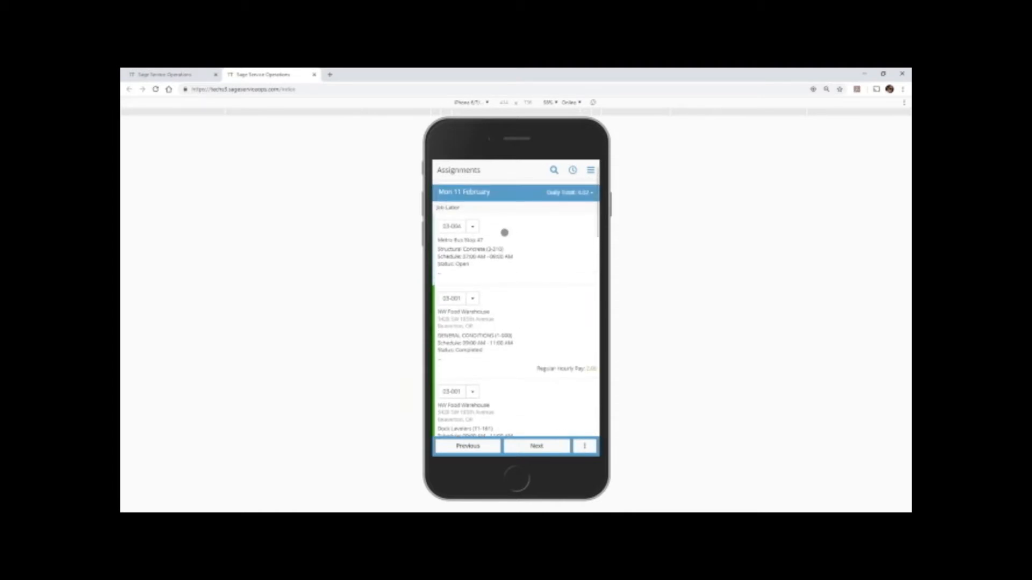
left_click_drag(505, 238, 508, 269)
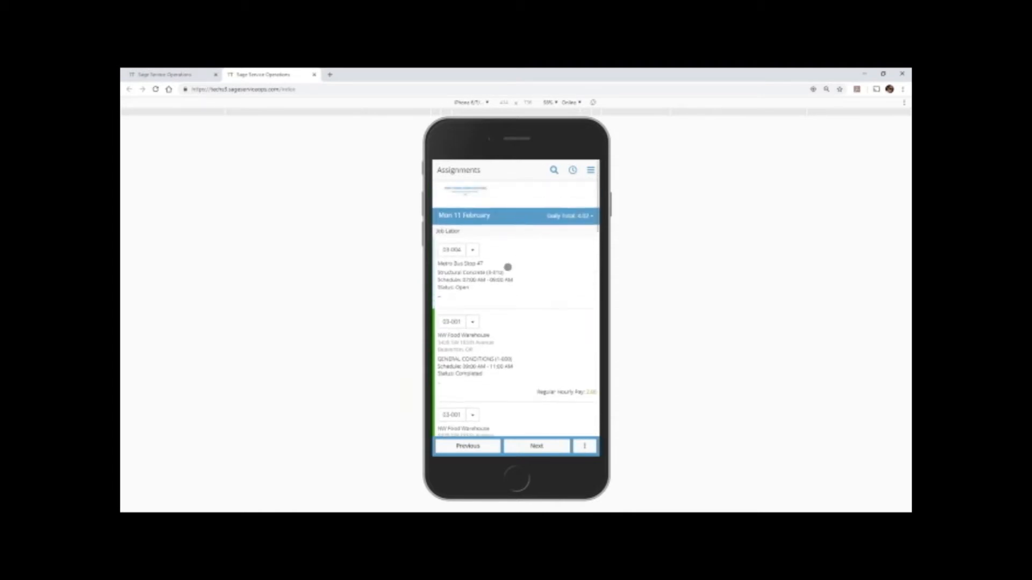
Collapse the Monday 11 and Tuesday 12 February assignments and open work order 23305 under Wednesday 13 February.
left_click(460, 216)
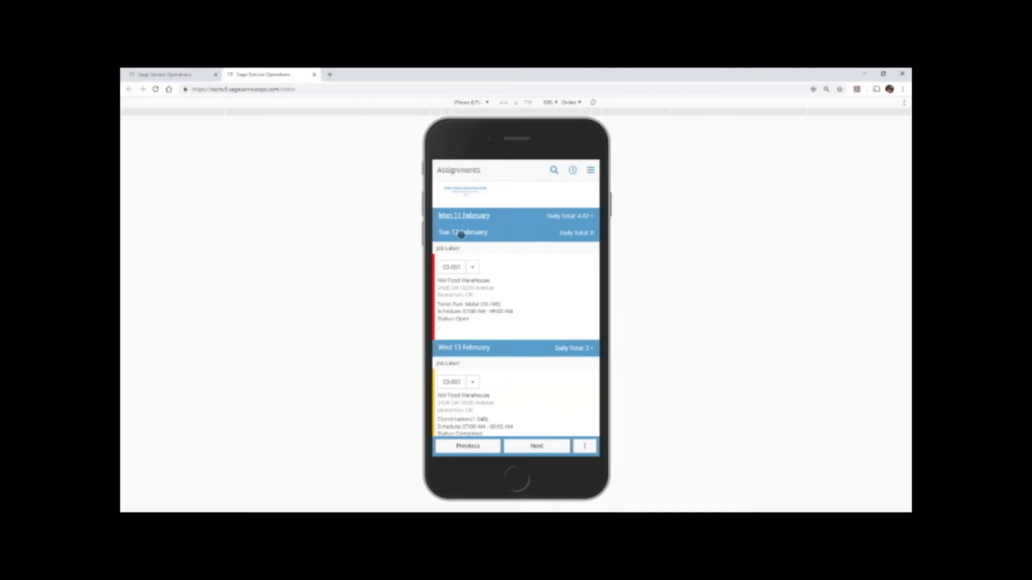
left_click(461, 235)
scroll(505, 344, "down", 2)
left_click(468, 344)
left_click(474, 344)
scroll(504, 333, "up", 1)
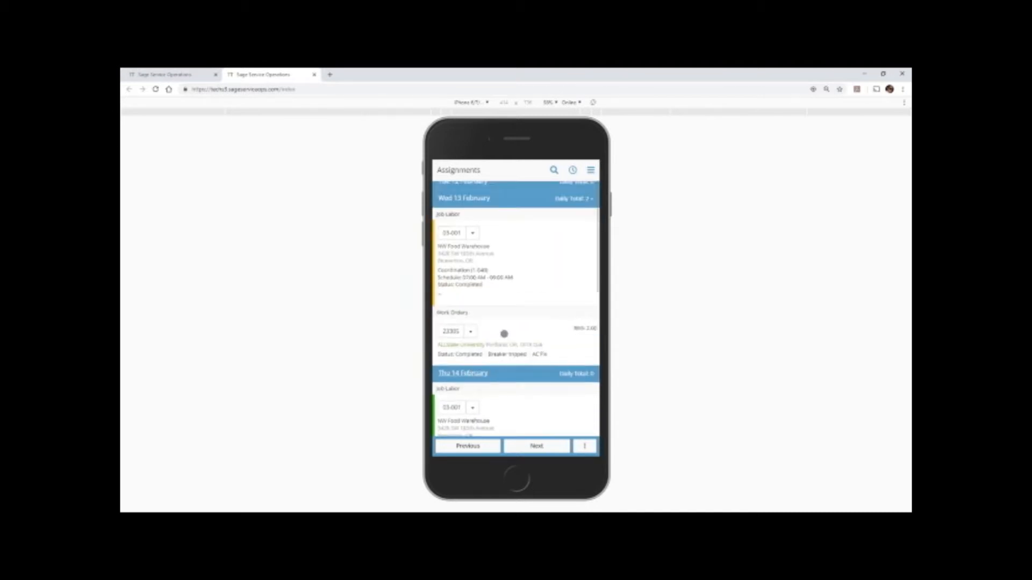
scroll(504, 334, "up", 2)
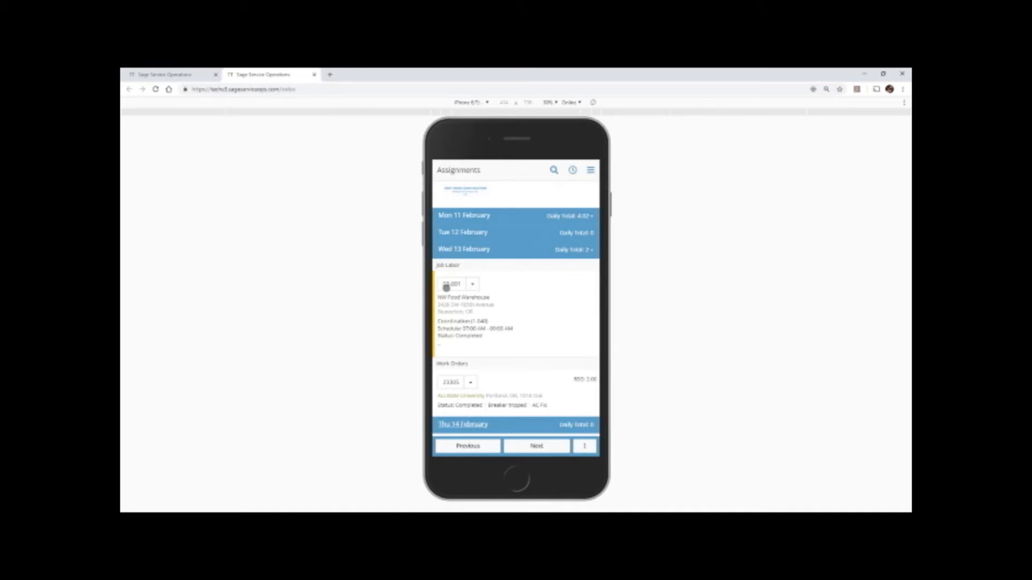
scroll(455, 338, "down", 1)
left_click(455, 344)
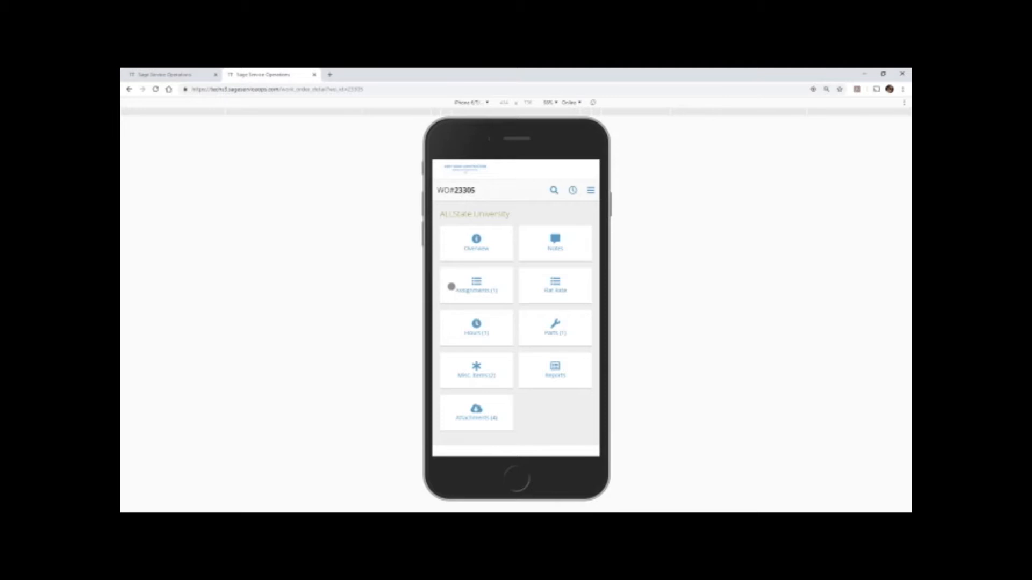
Set the simulated device to iPad, return to the assignments list and collapse the side navigation.
left_click(482, 105)
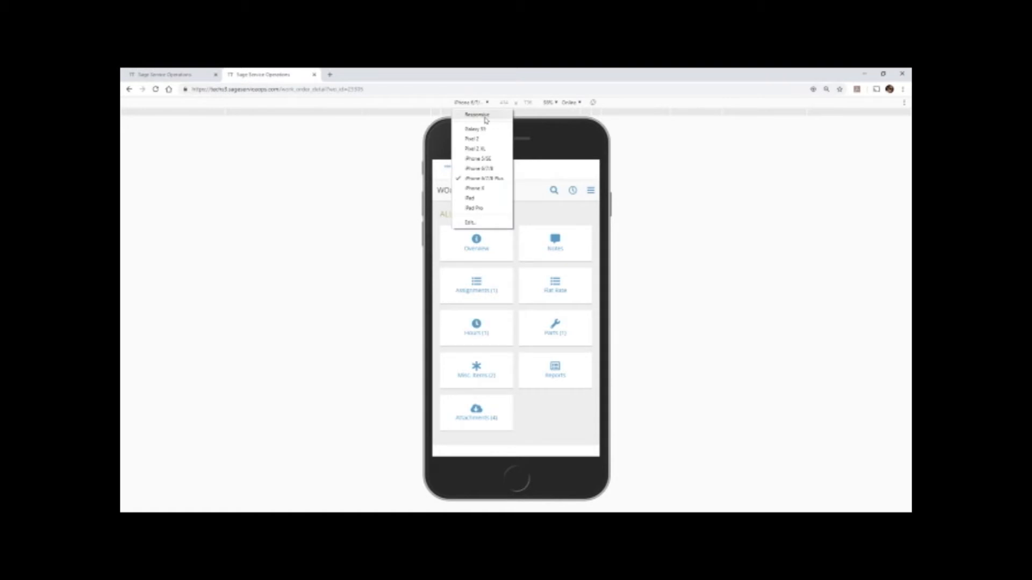
left_click(480, 200)
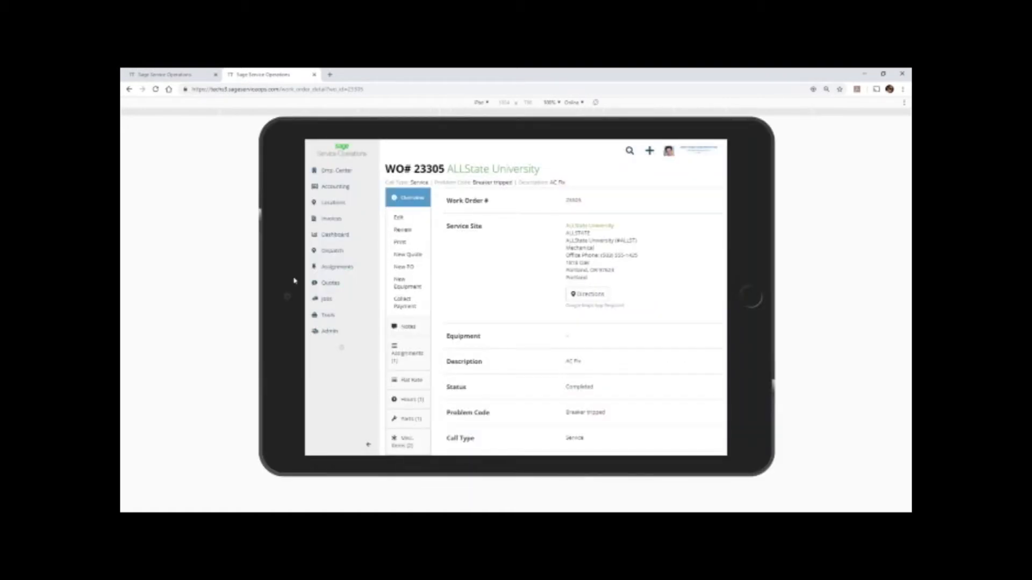
left_click(351, 266)
left_click(391, 268)
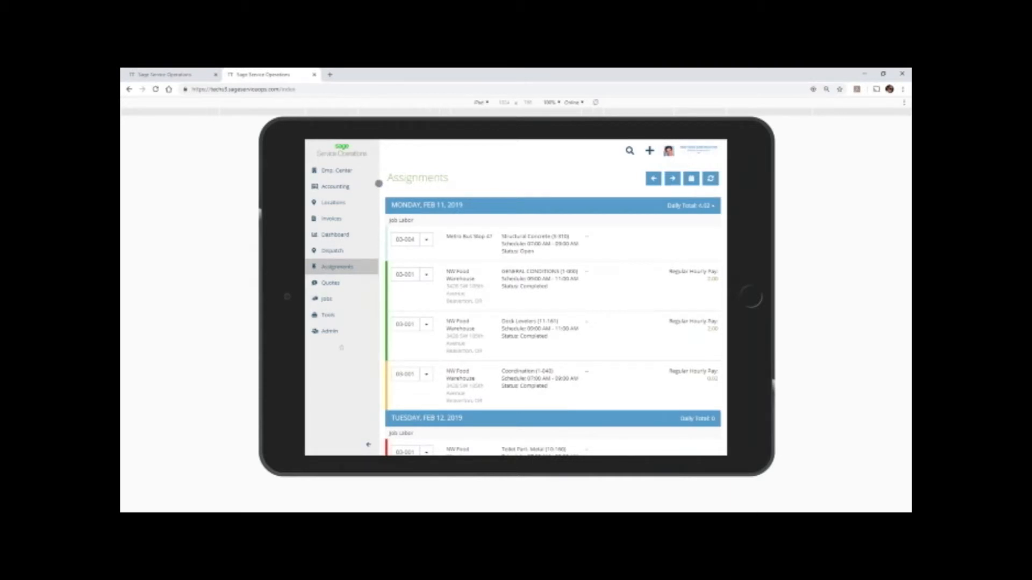
left_click(379, 184)
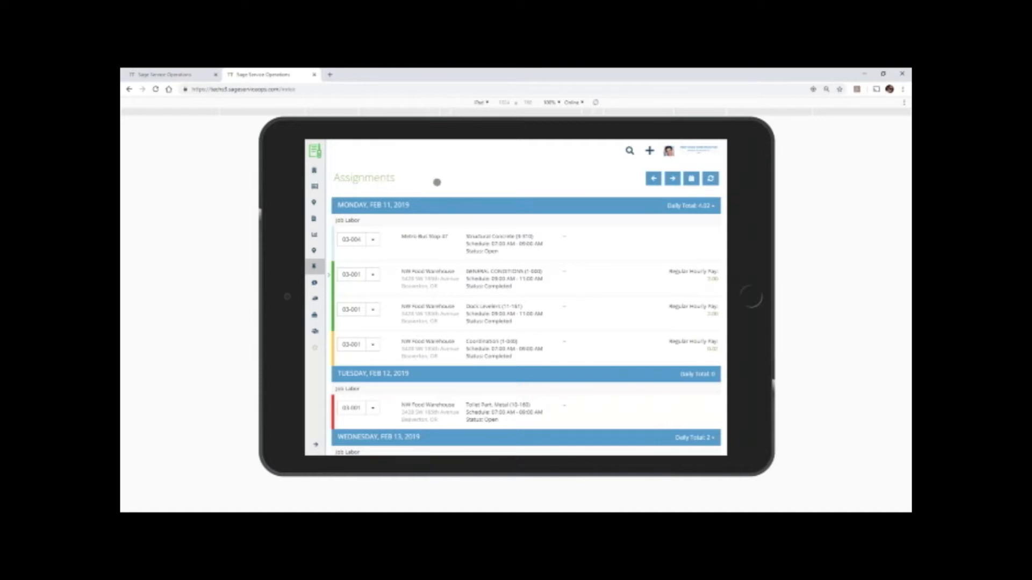
Open ALLState University work order 23307 under Thursday, Feb 14 and update its assignment status to Traveling.
scroll(469, 220, "down", 3)
scroll(457, 266, "down", 5)
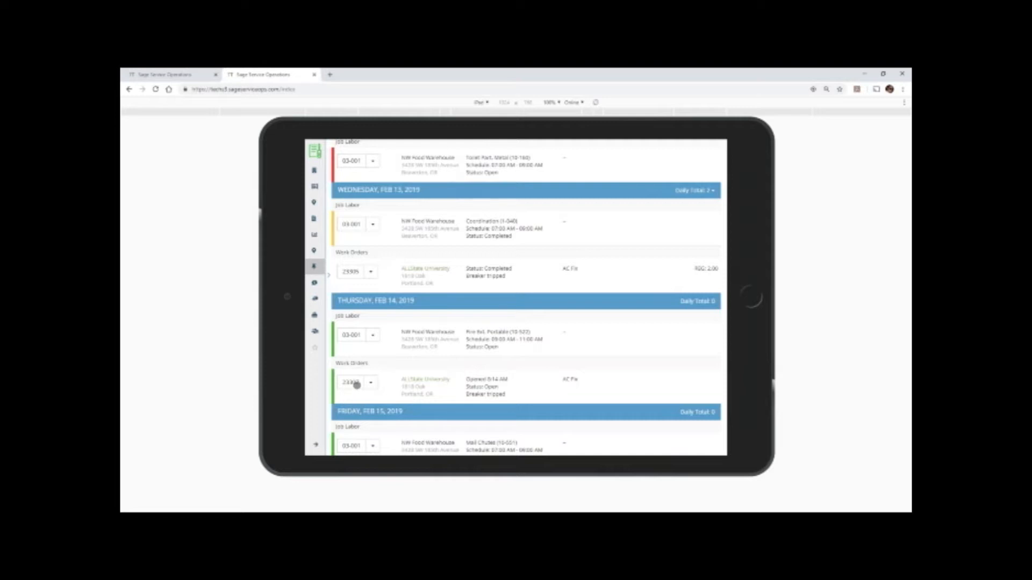
left_click(357, 384)
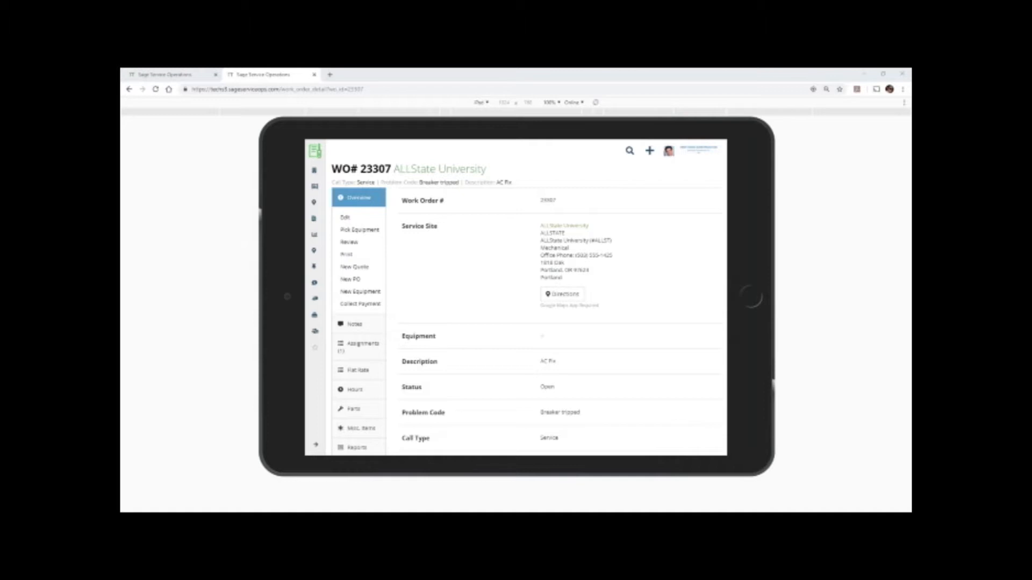
left_click(351, 346)
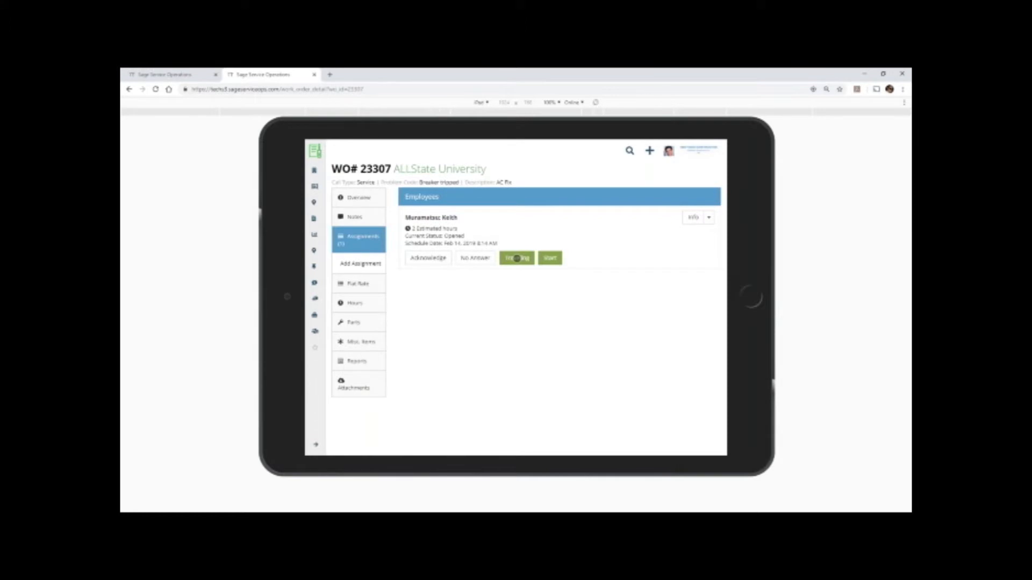
left_click(516, 259)
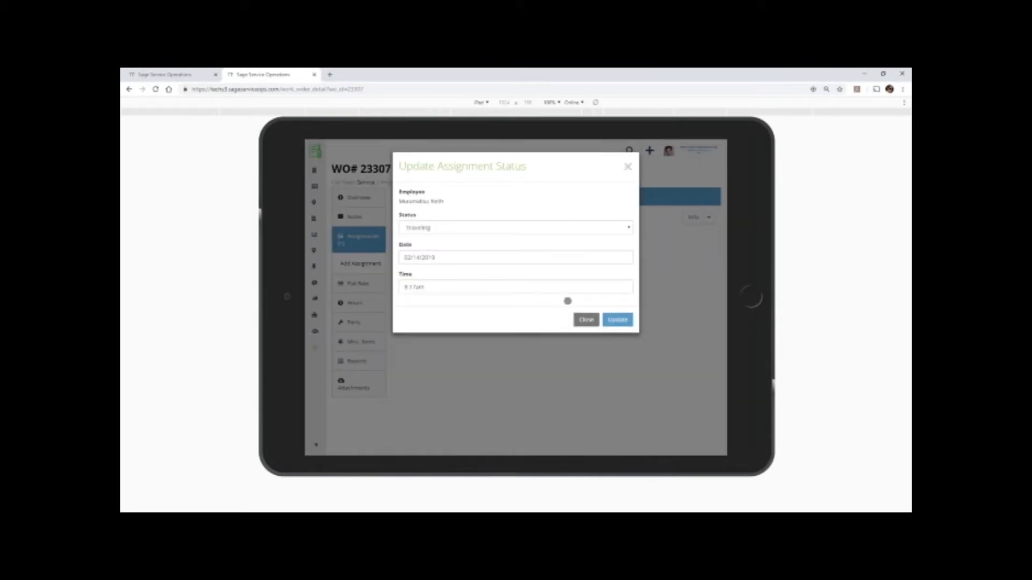
left_click(620, 323)
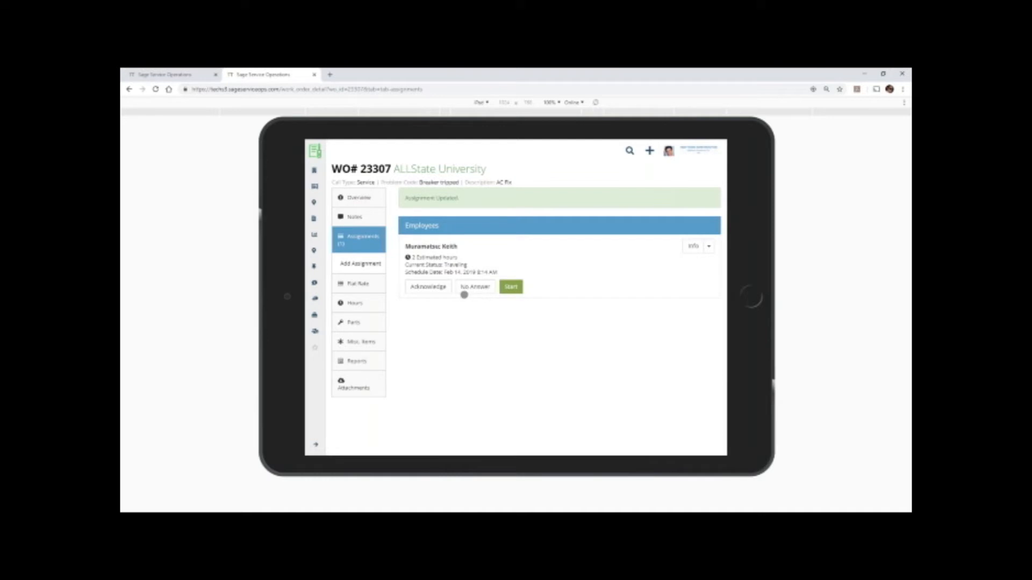
Return to the office view and check work order 23307 on the dispatch board's Thursday 02/14 column.
left_click(174, 78)
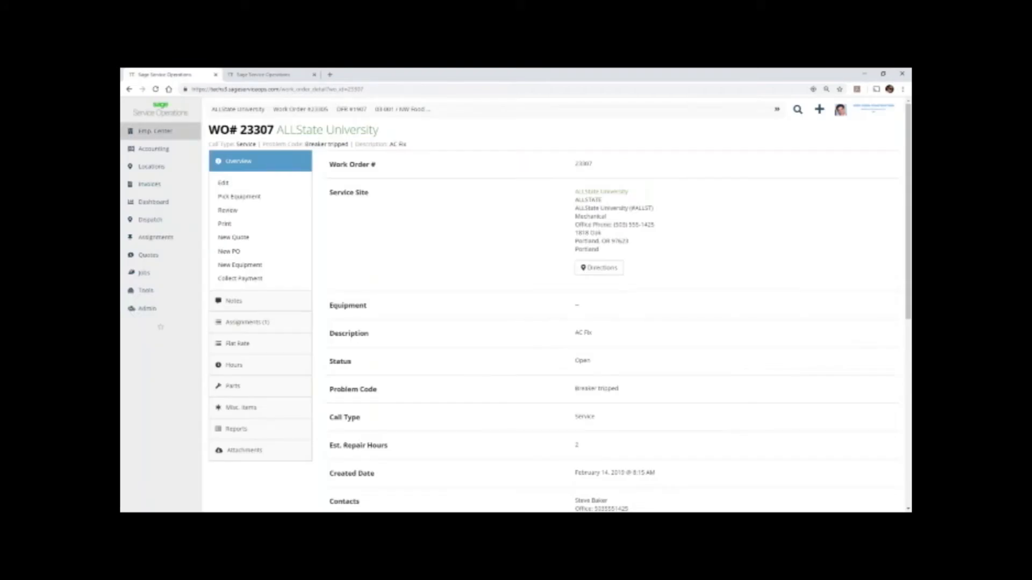
mouse_move(155, 237)
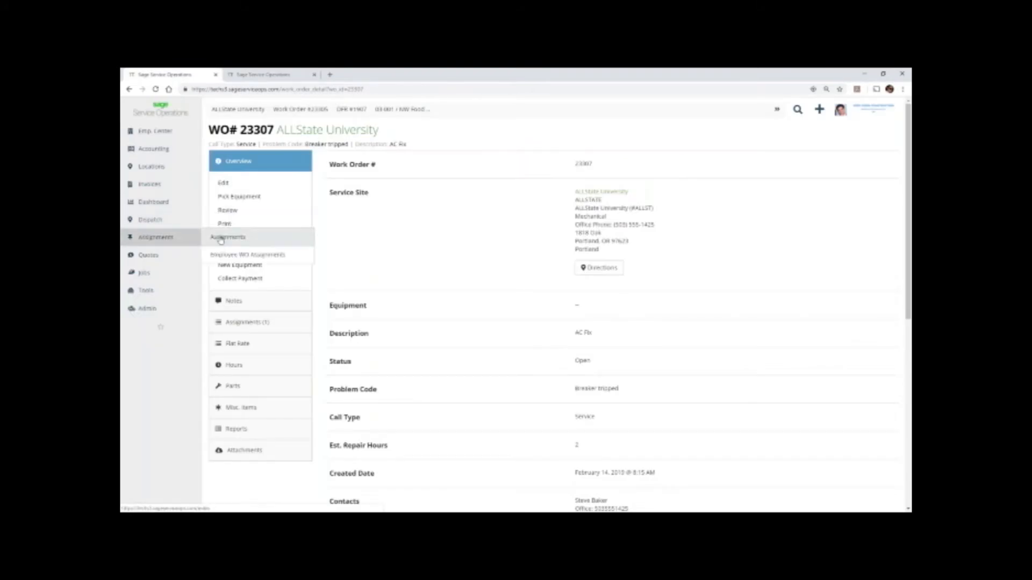
left_click(222, 220)
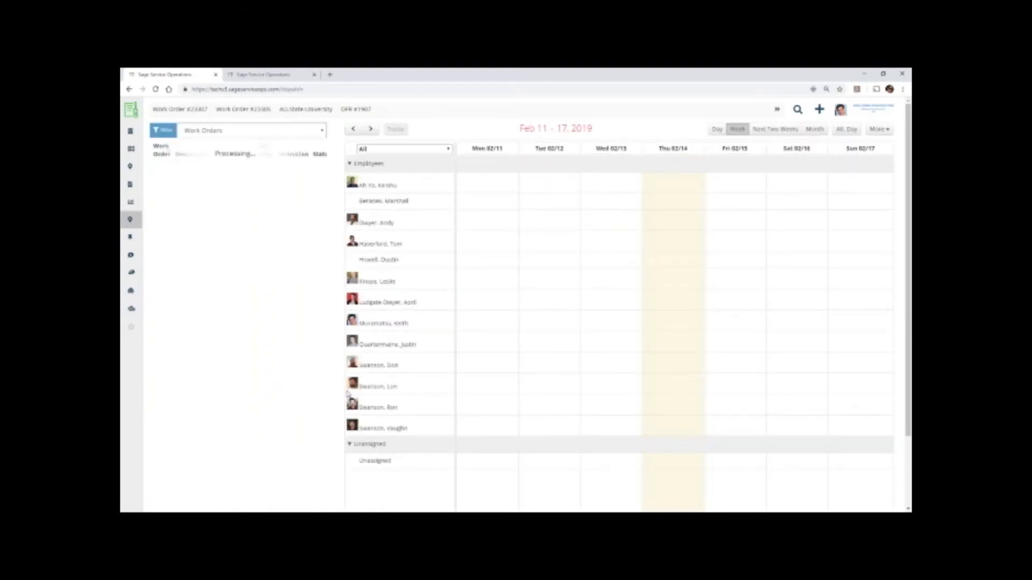
mouse_move(676, 363)
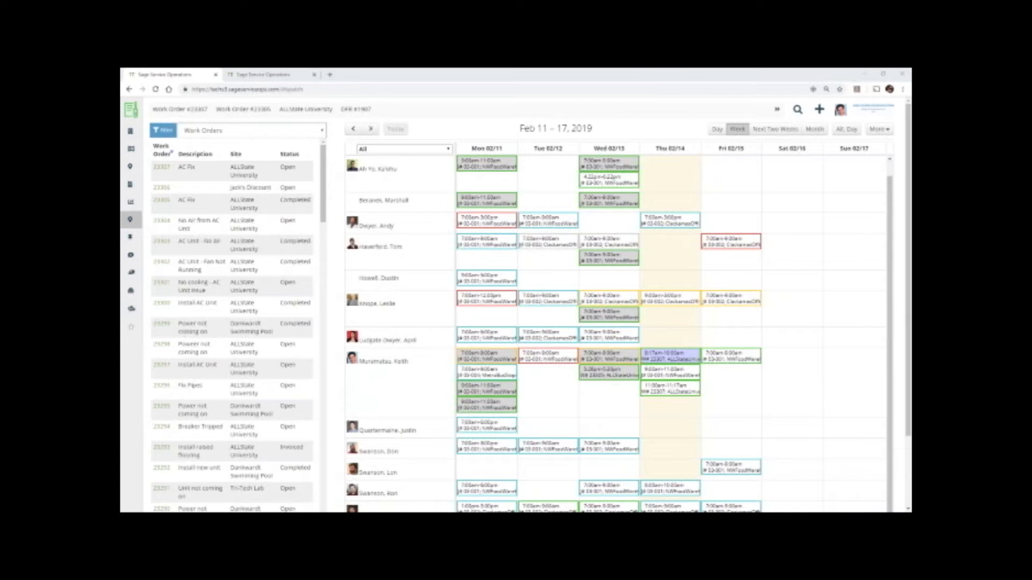
On the tablet's work order 23307, start a note with "AC Fix" and the Work Complete canned message as work performed.
left_click(259, 77)
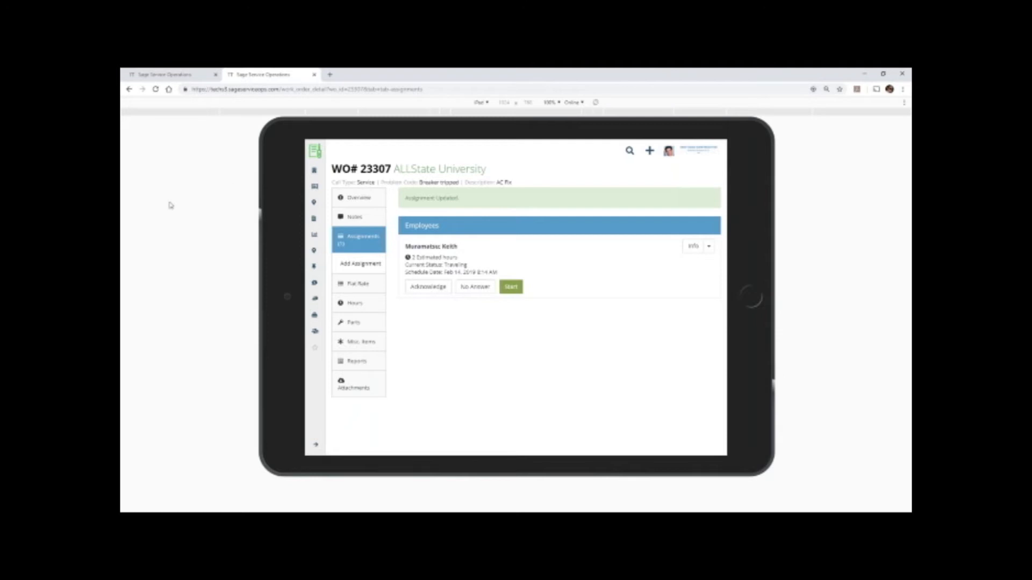
left_click(359, 217)
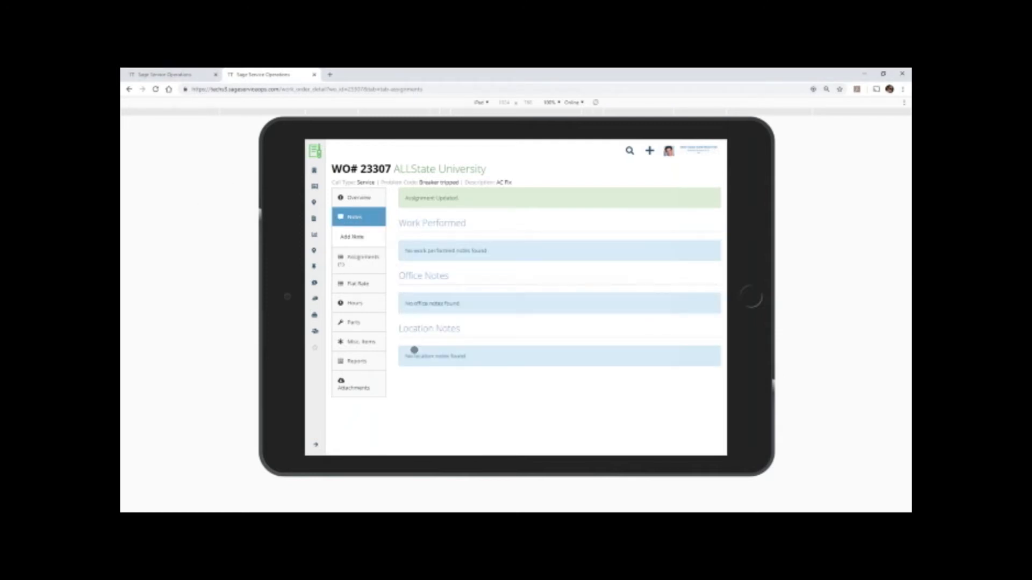
left_click(349, 237)
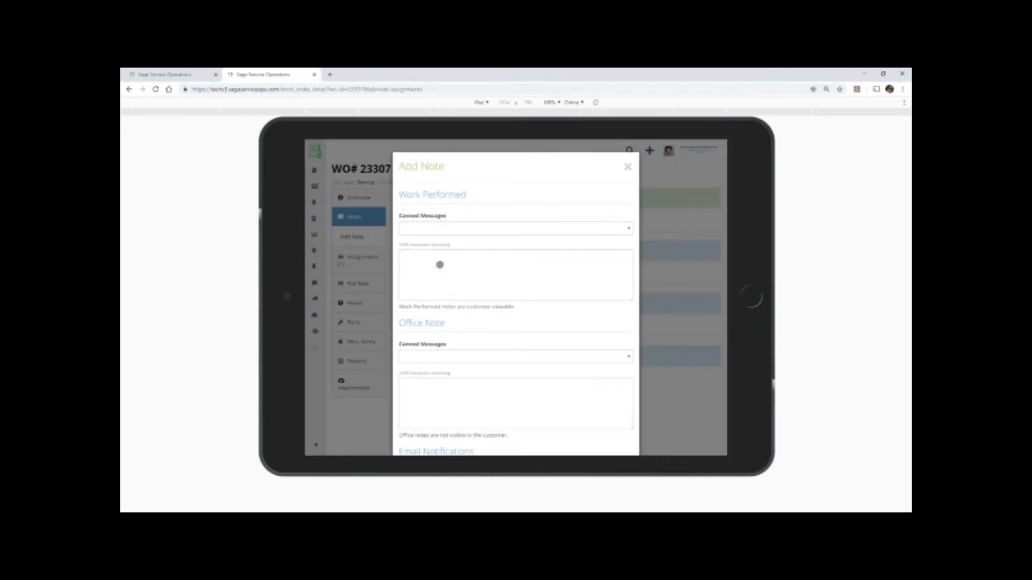
left_click(487, 281)
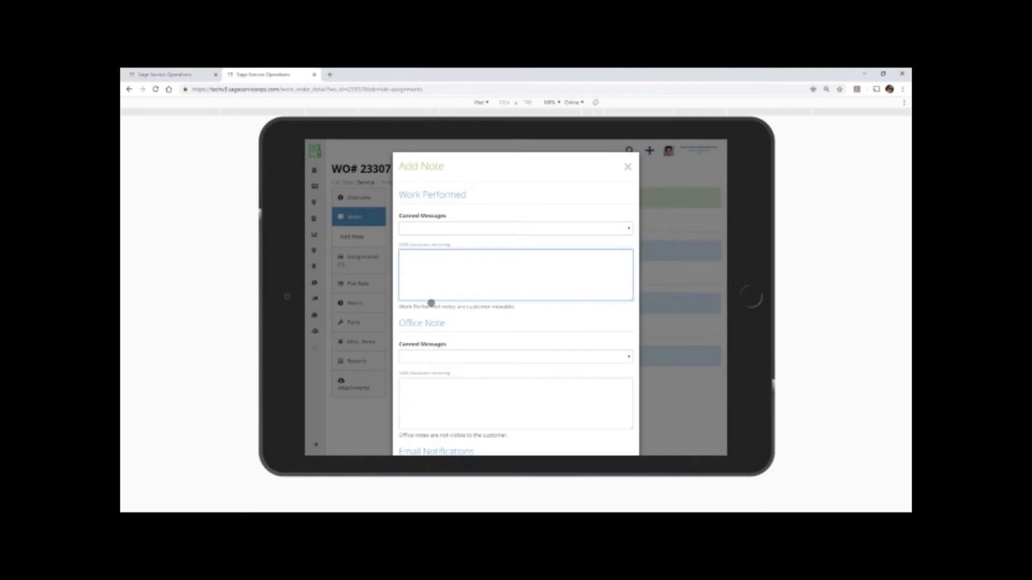
type("AC Fix")
left_click(449, 226)
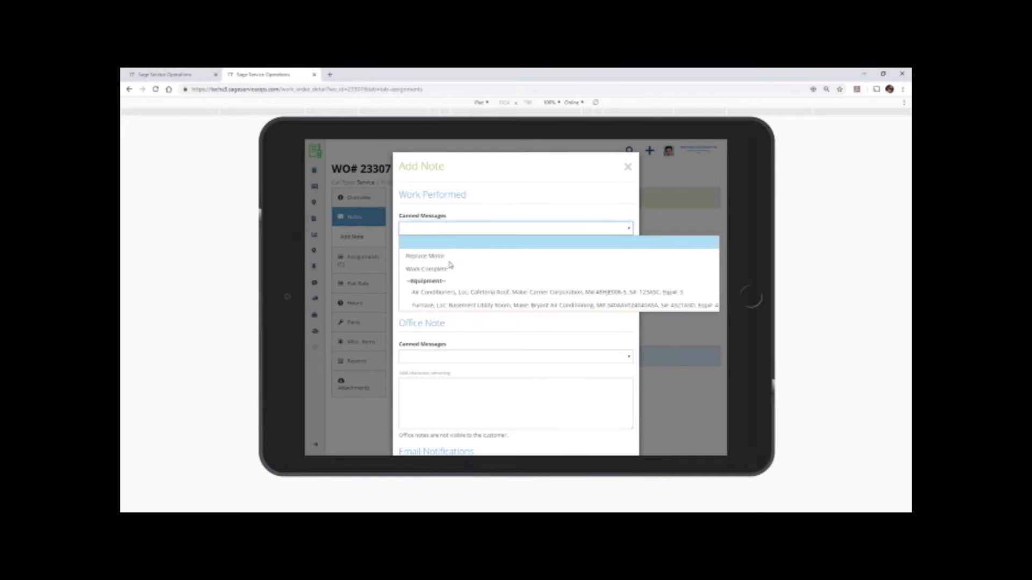
left_click(436, 271)
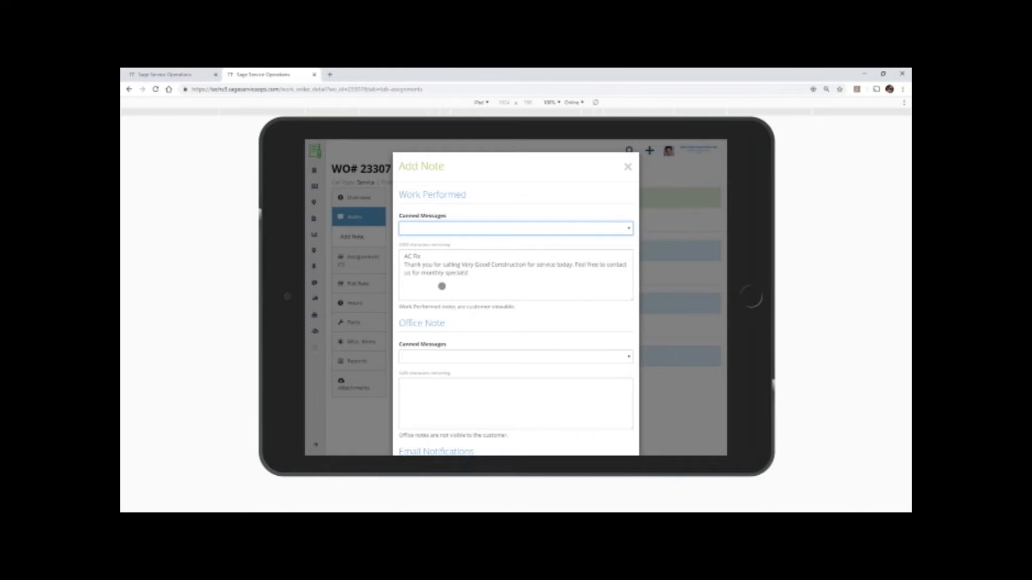
Add the OT Availability canned message as the office note, turn off the dispatcher's email notification, and submit the note.
left_click(455, 355)
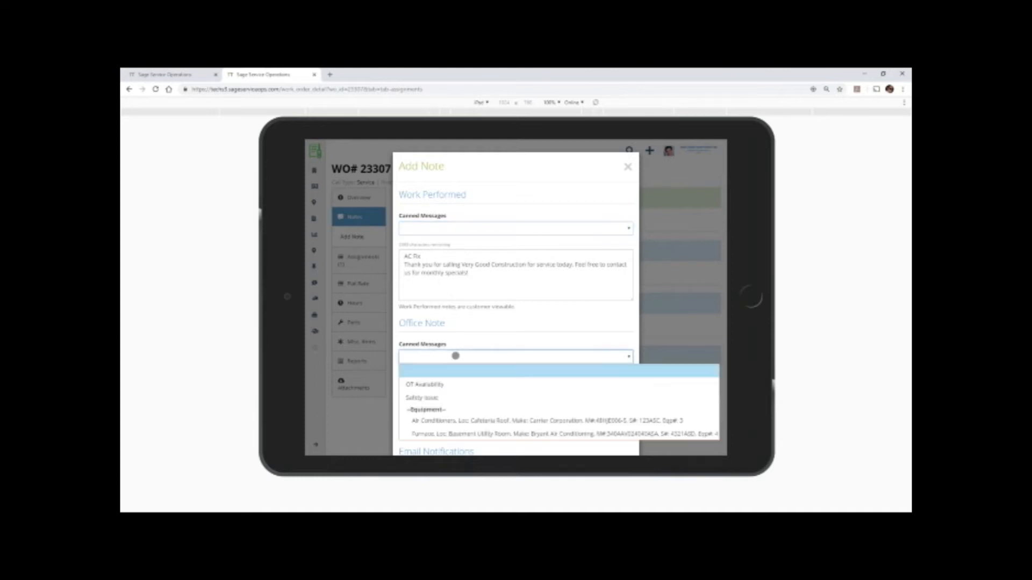
left_click(440, 385)
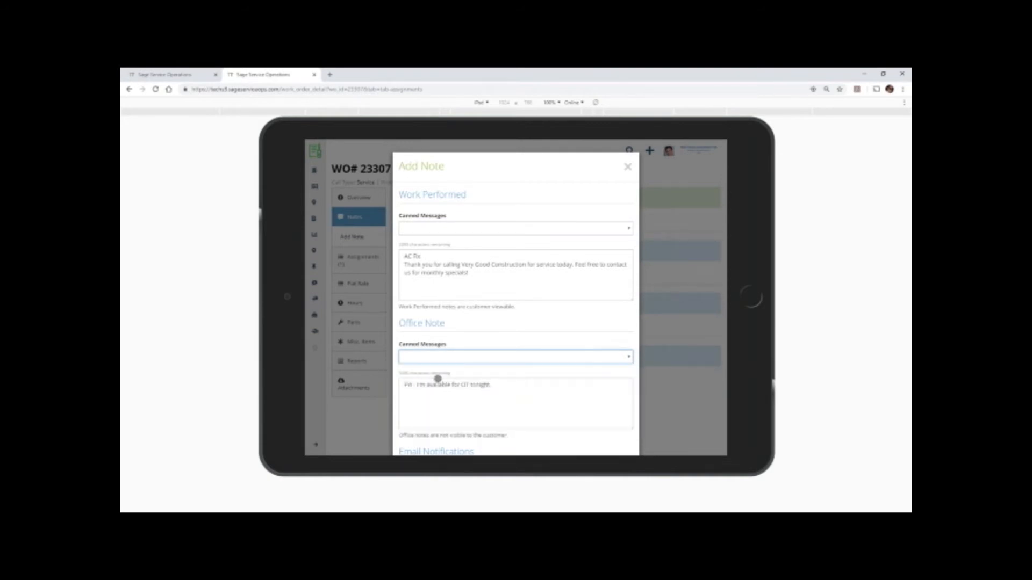
scroll(439, 379, "down", 3)
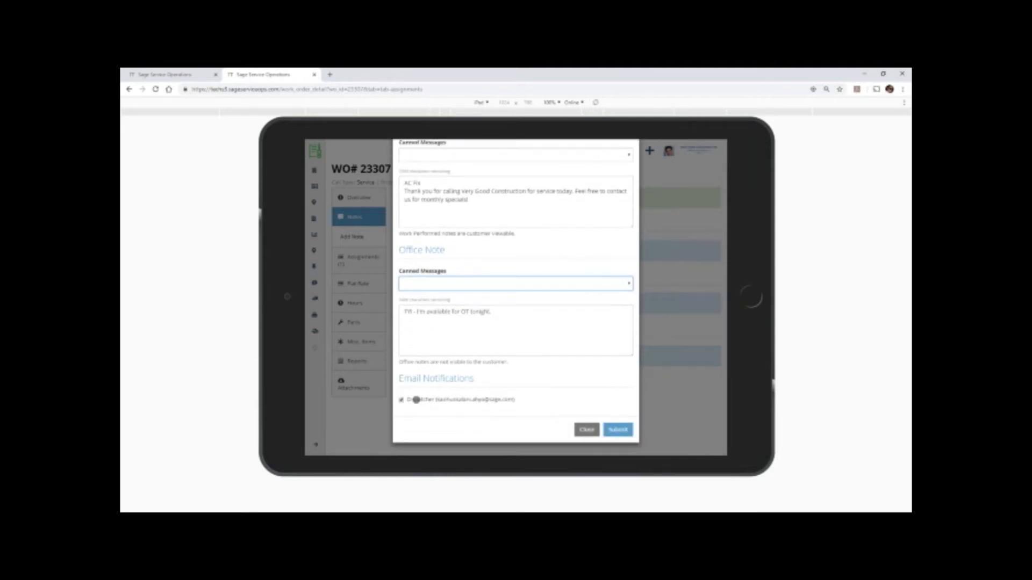
left_click(402, 400)
left_click(402, 399)
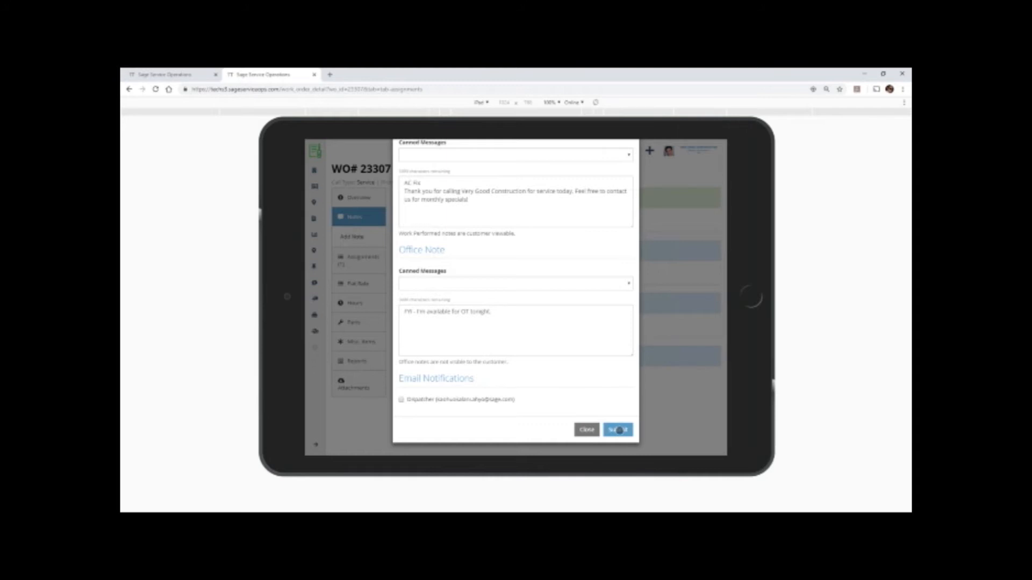
left_click(618, 430)
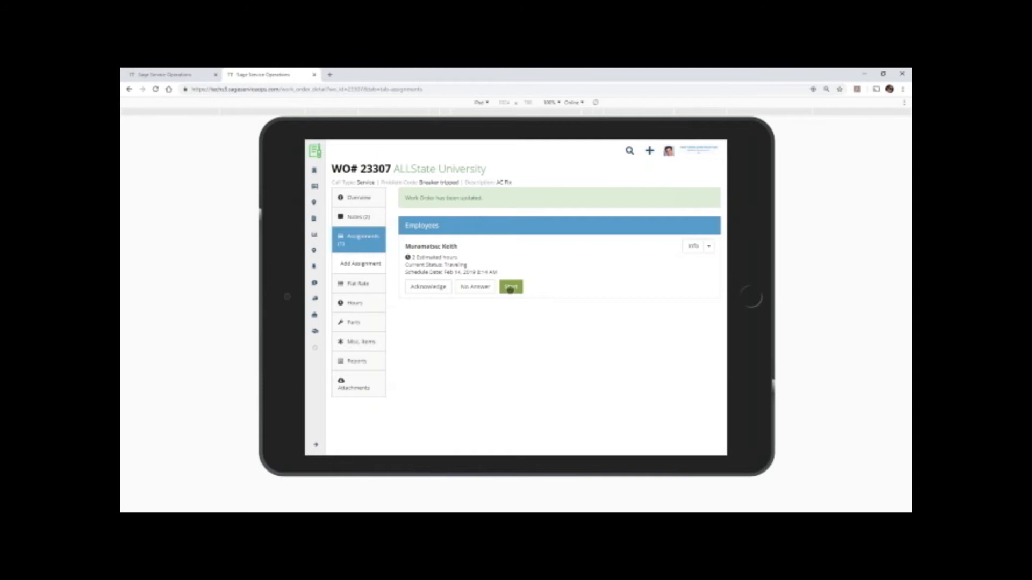
Start the technician's assignment on work order 23307 and check it on the dispatch board's Thursday 02/14 column.
left_click(510, 287)
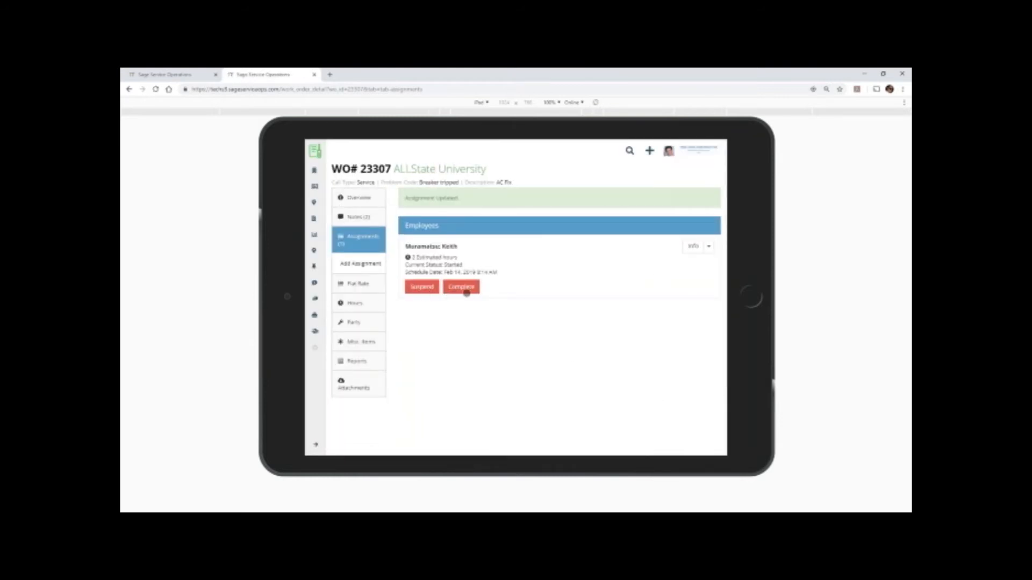
left_click(167, 74)
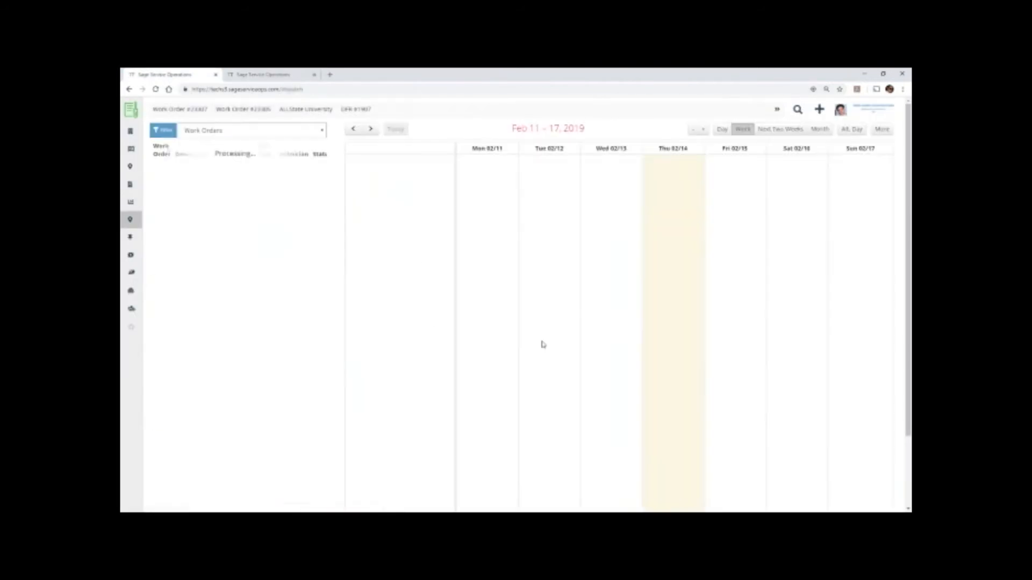
mouse_move(656, 378)
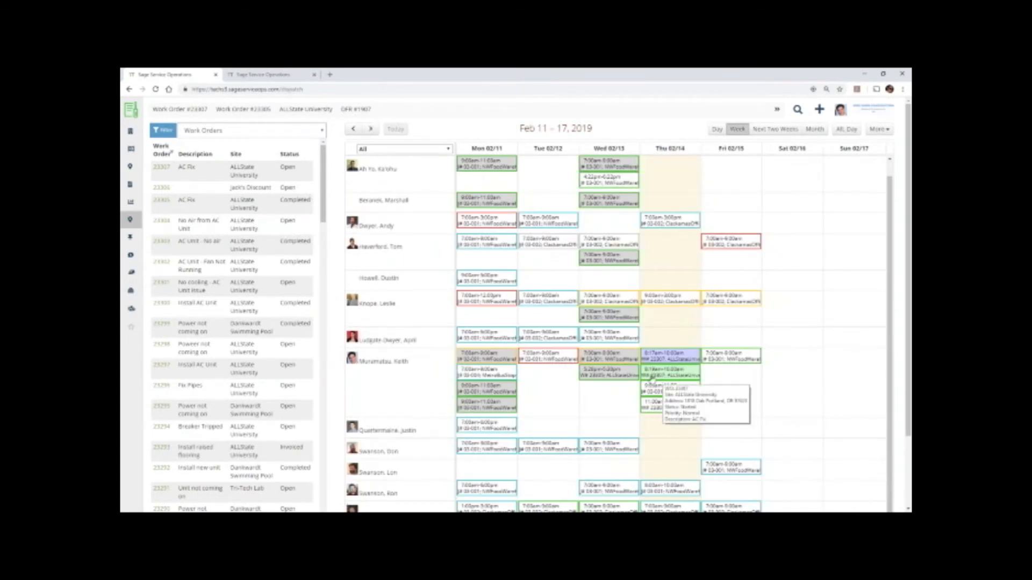
Return to the tablet view and save a labor entry with 2 cost hours, 1 billable hour and repair type HVAC Tech.
left_click(265, 77)
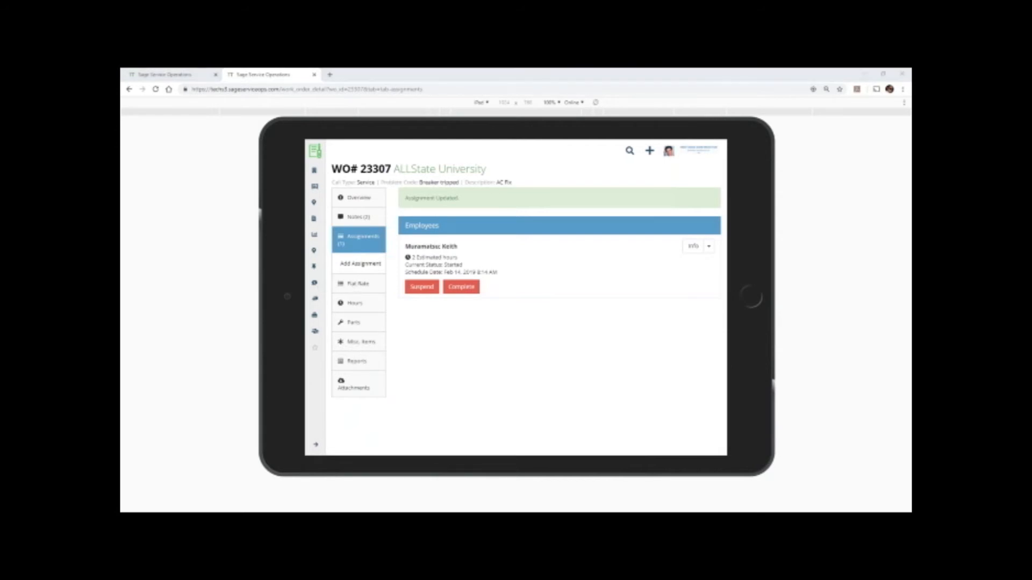
left_click(359, 304)
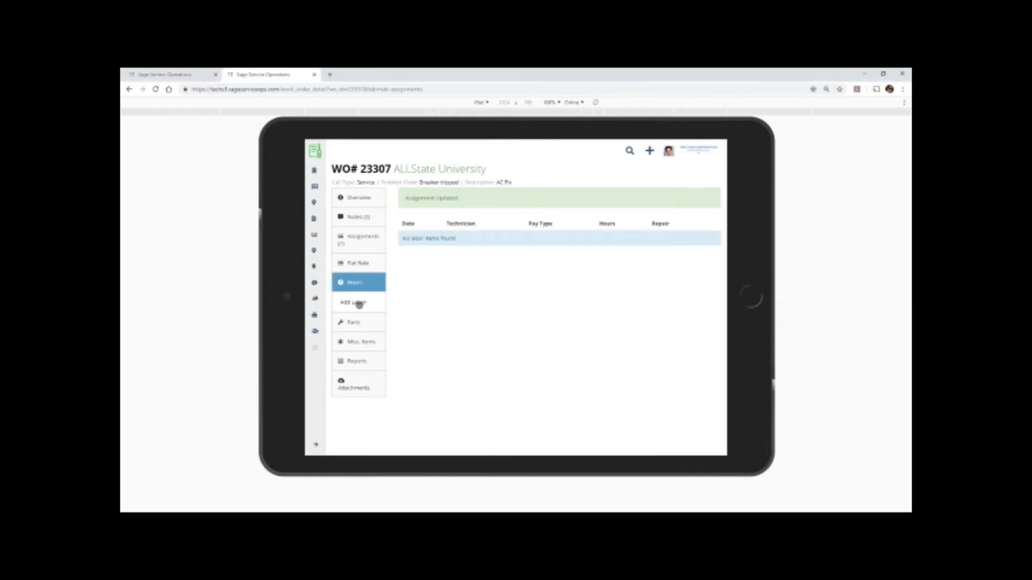
left_click(358, 303)
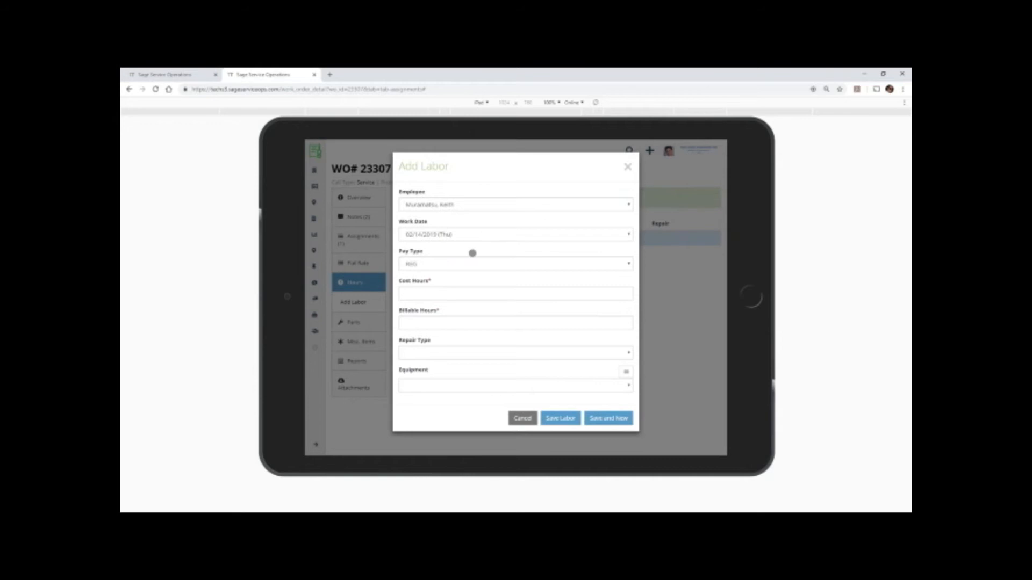
left_click(434, 294)
type("2")
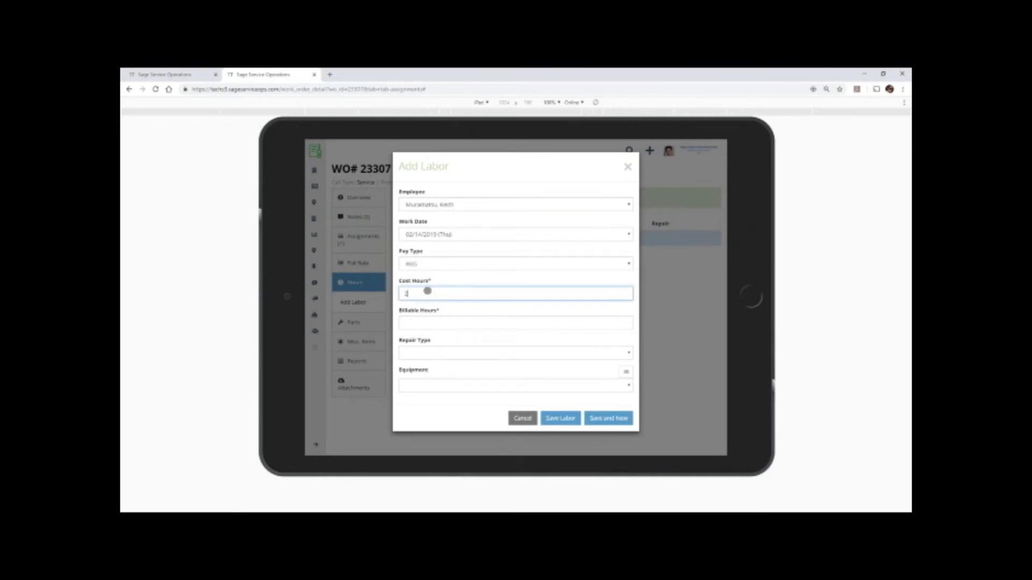
left_click(416, 327)
key("BackSpace")
type("1")
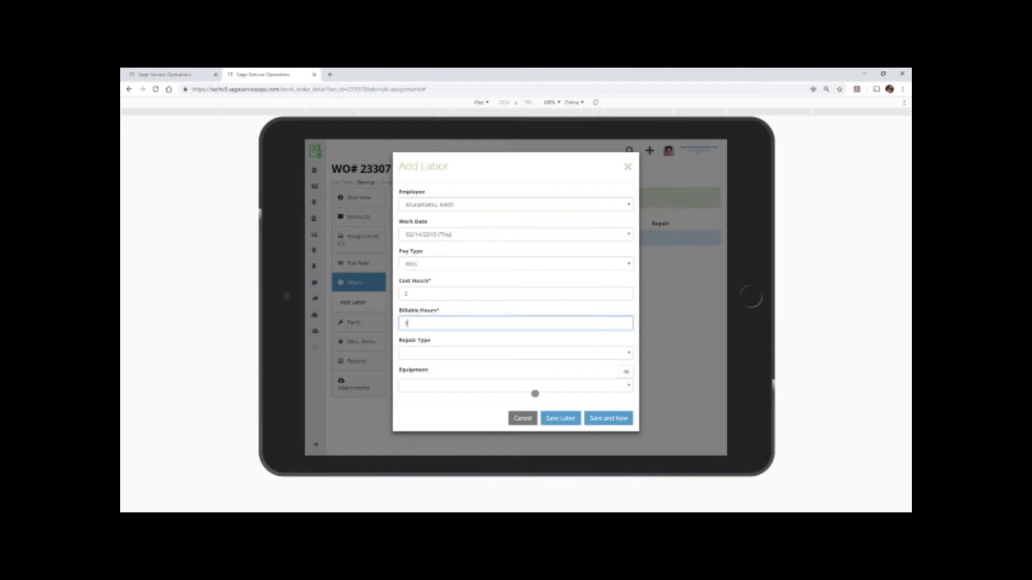
left_click(531, 354)
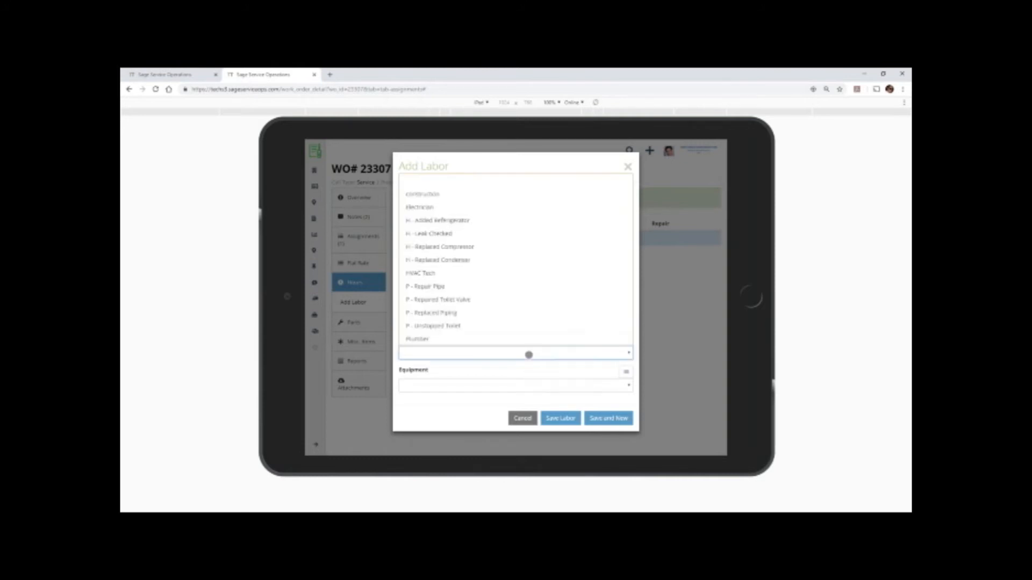
left_click(451, 273)
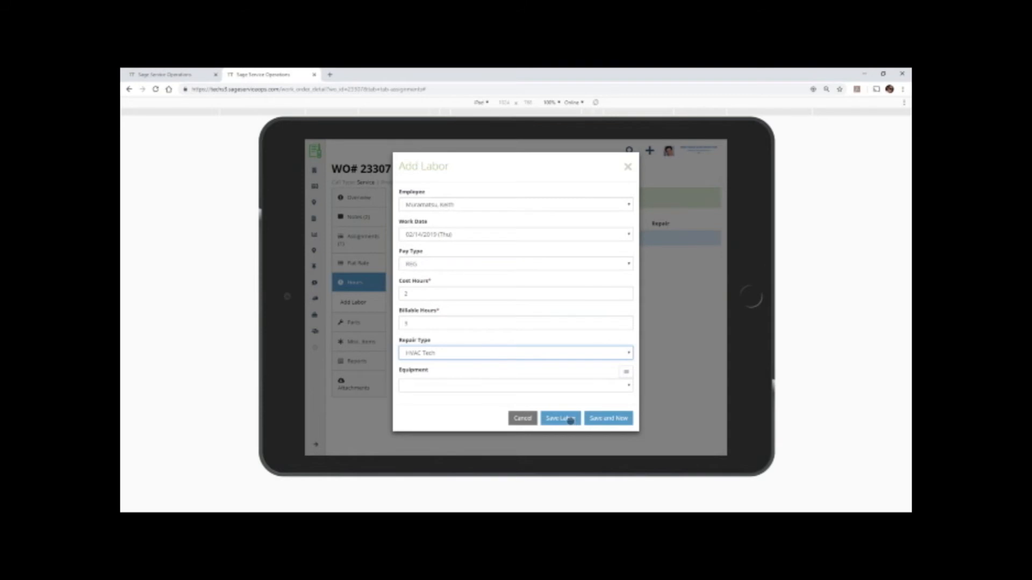
left_click(570, 420)
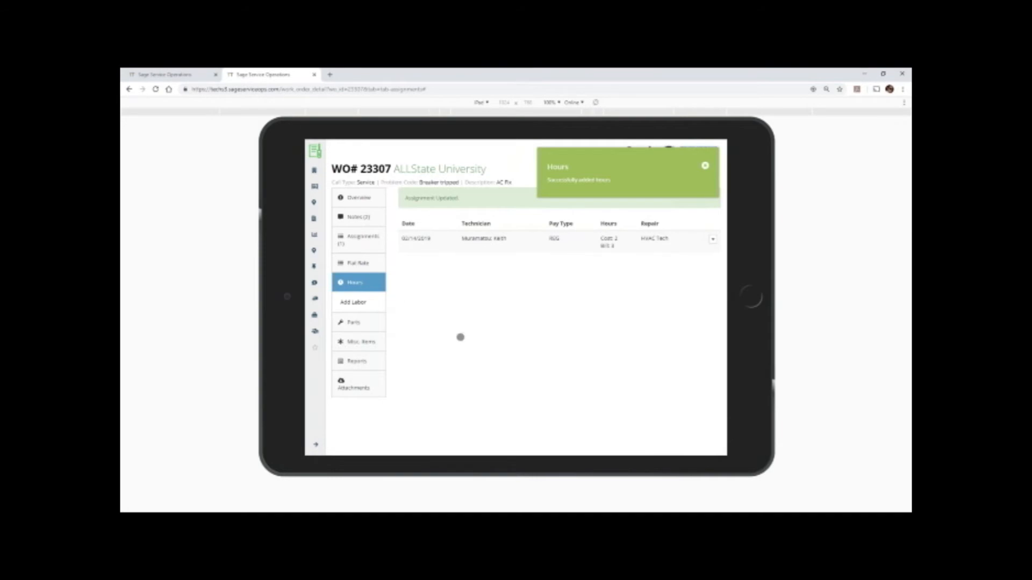
Examine the fields for adding a flat rate item to the work order and close the form without saving.
left_click(359, 263)
left_click(358, 283)
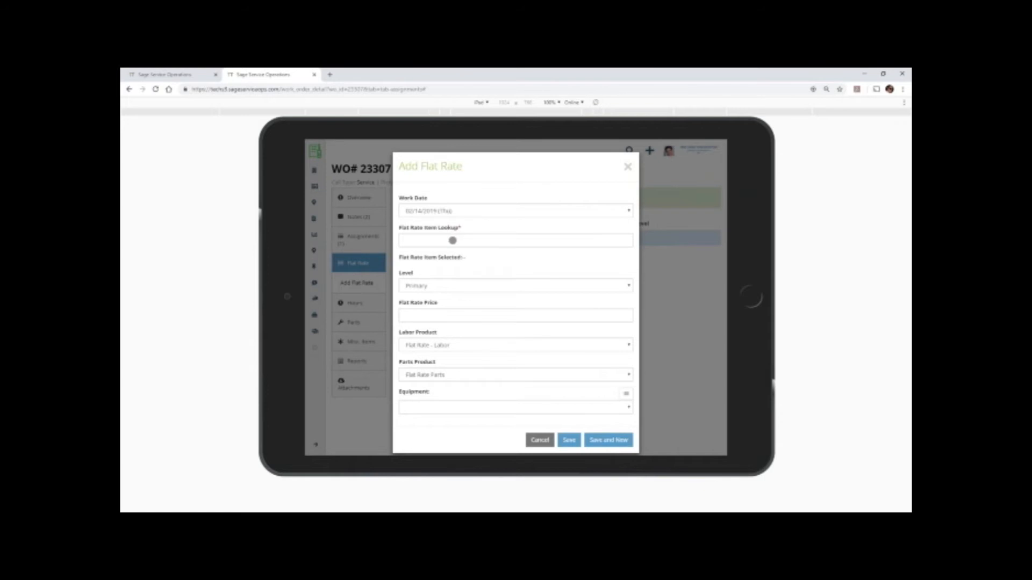
left_click(453, 241)
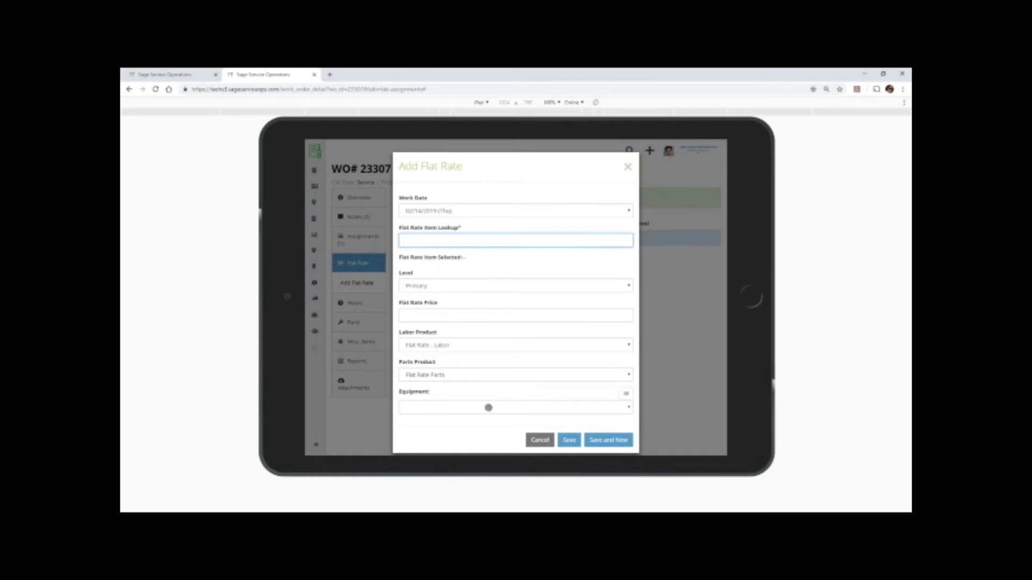
left_click(541, 440)
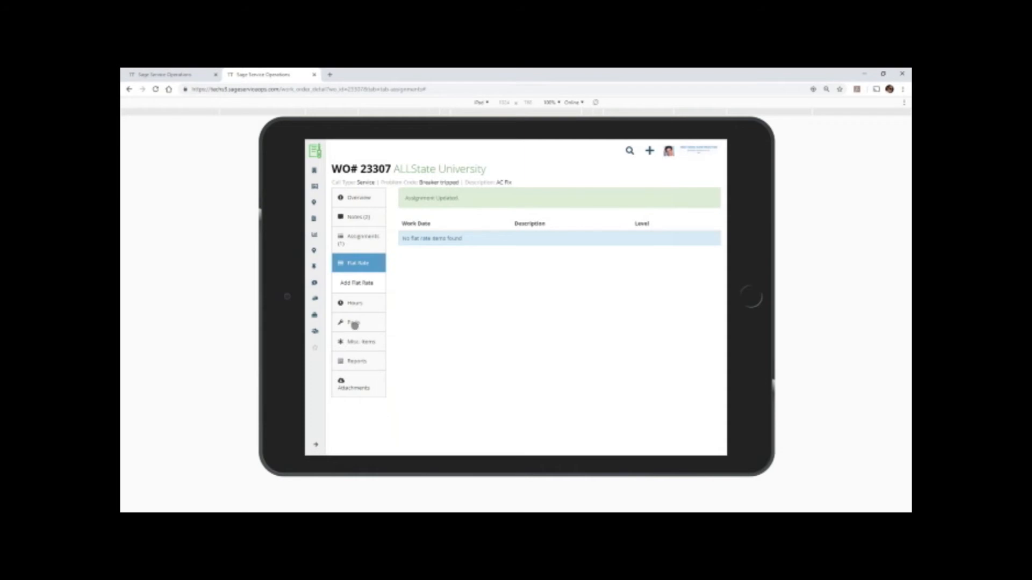
Look up "car" and add the Carrier Corporation part 12 BLKSPLT to the work order with quantity 1.
left_click(355, 324)
left_click(356, 322)
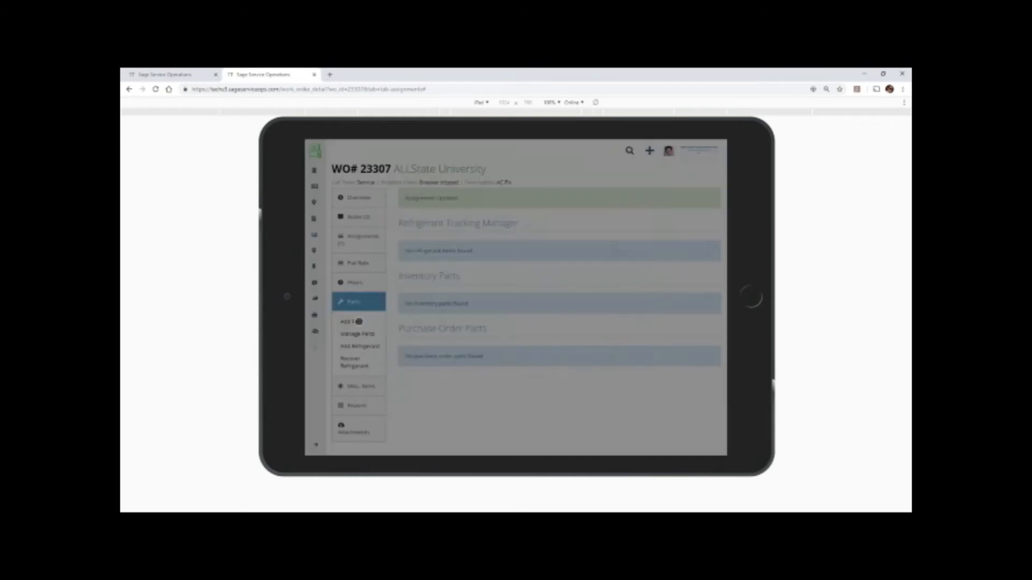
left_click(443, 210)
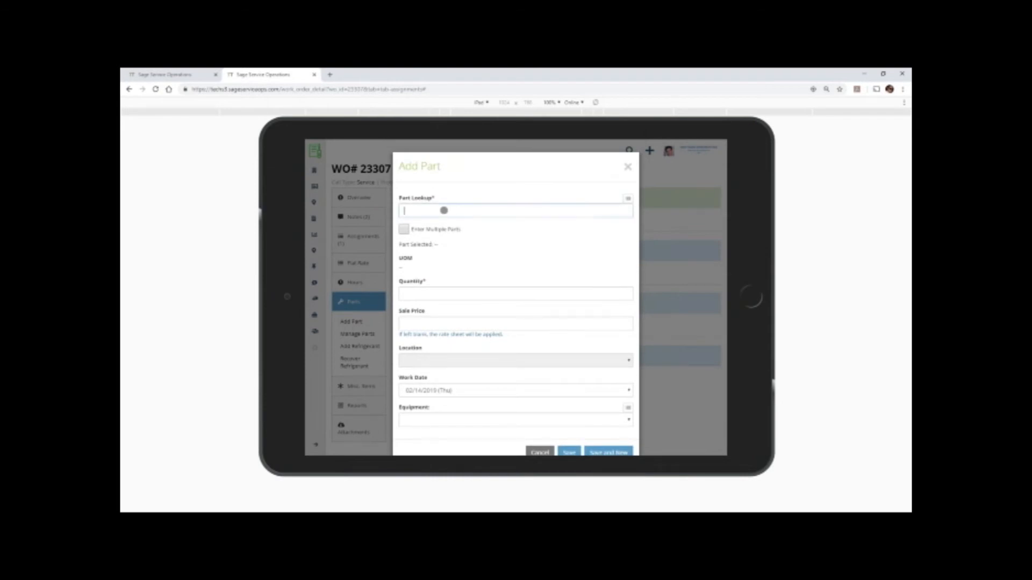
type("00")
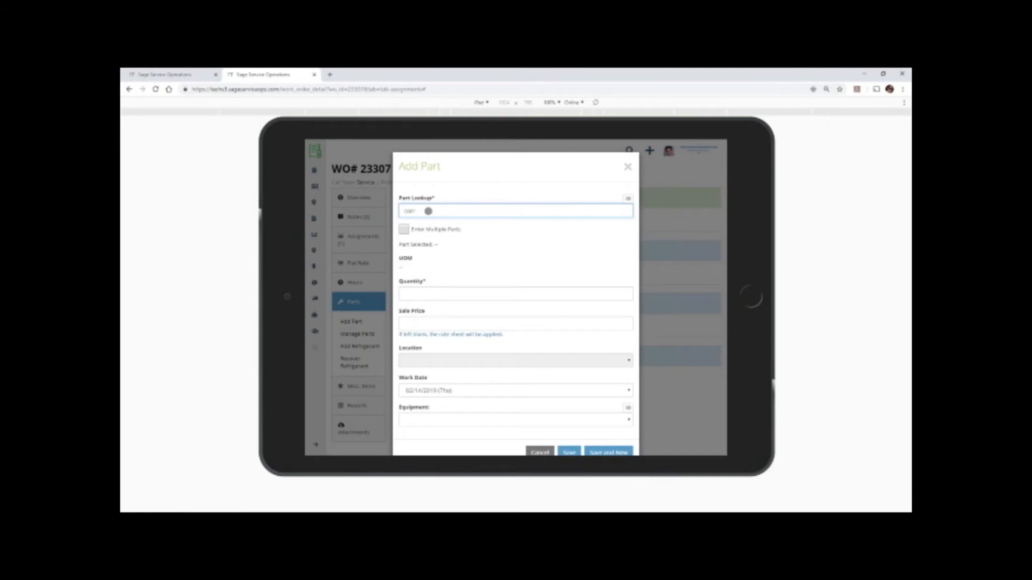
left_click(430, 226)
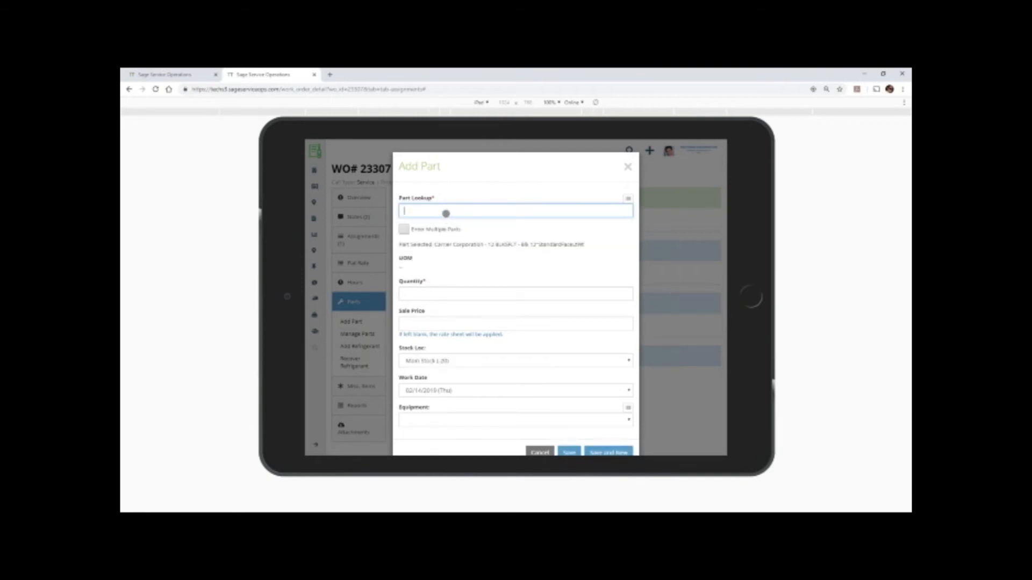
type("car")
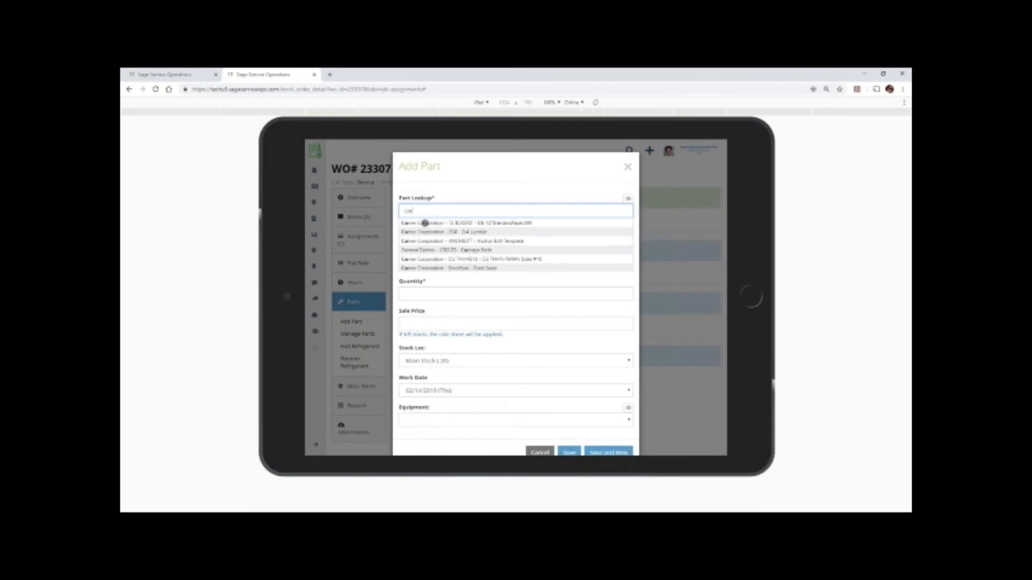
left_click(424, 223)
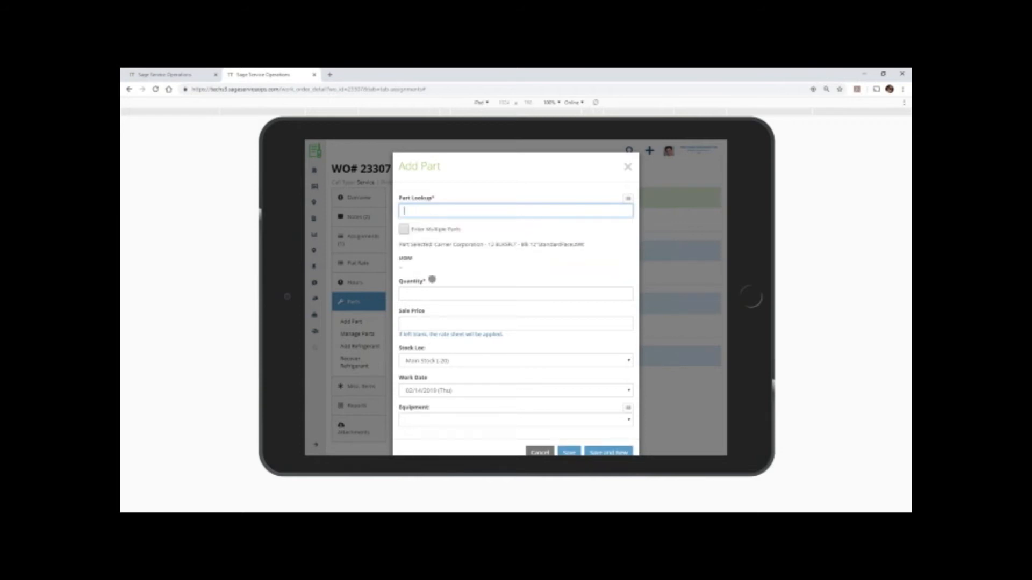
scroll(455, 353, "down", 1)
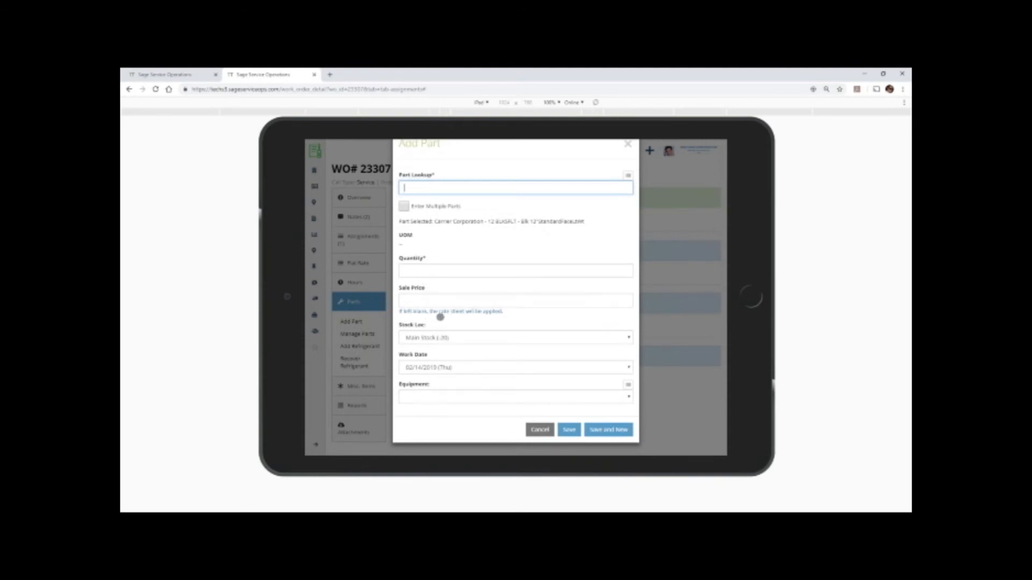
left_click(414, 273)
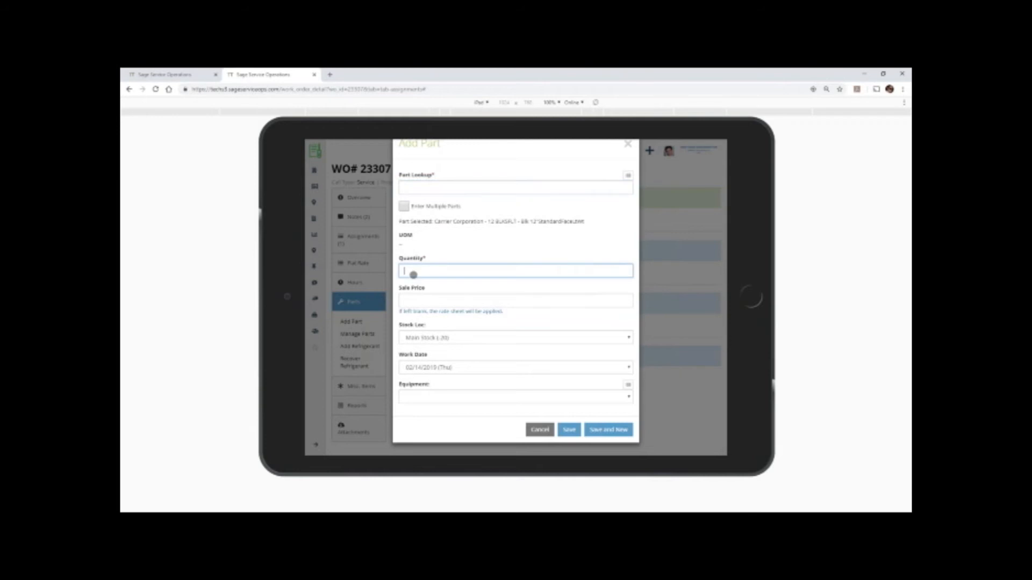
type("1")
left_click(566, 430)
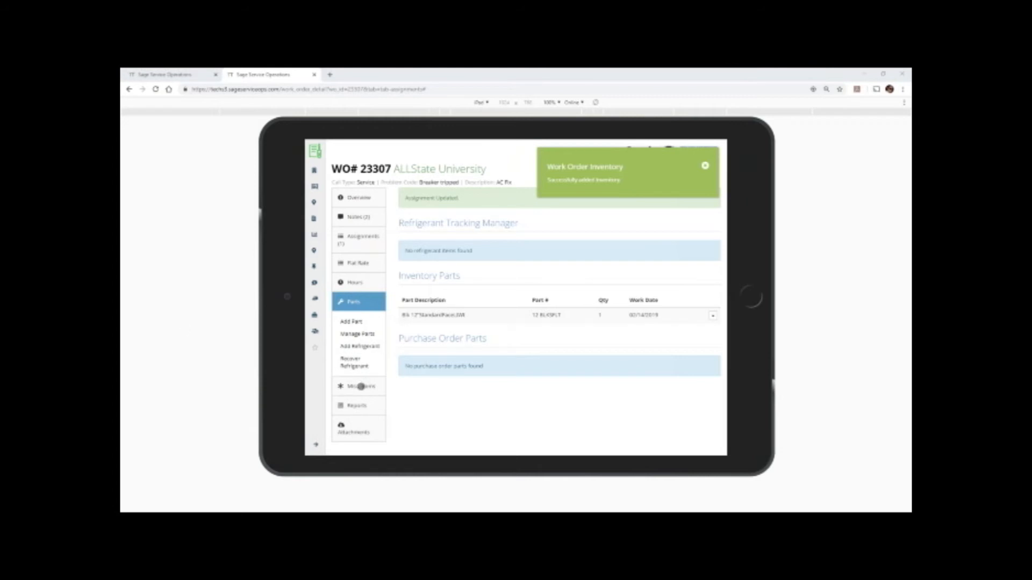
Add a miscellaneous item "Parking Fees" with quantity 1, unit cost $12 and product code Miscellaneous.
left_click(361, 387)
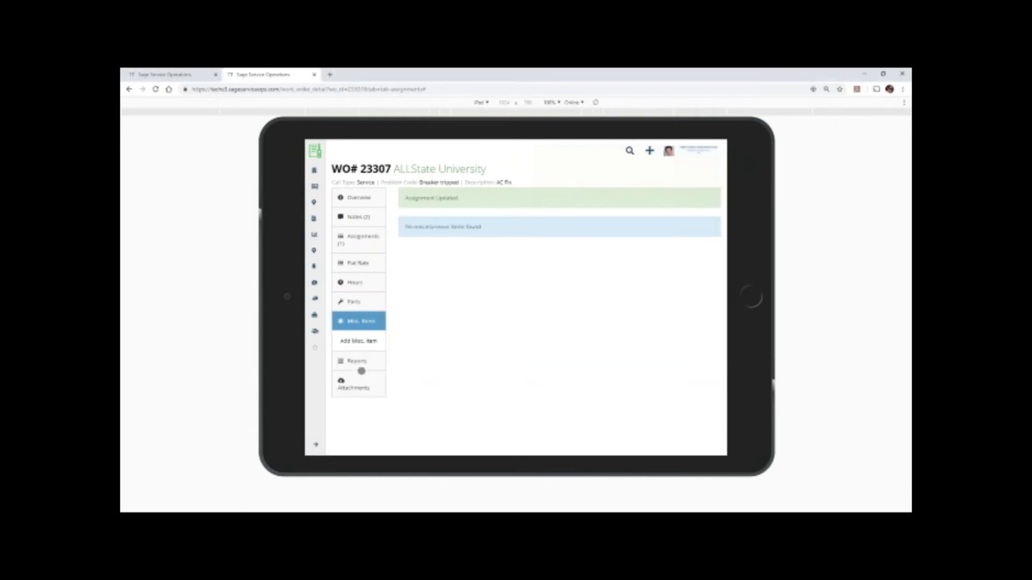
left_click(358, 343)
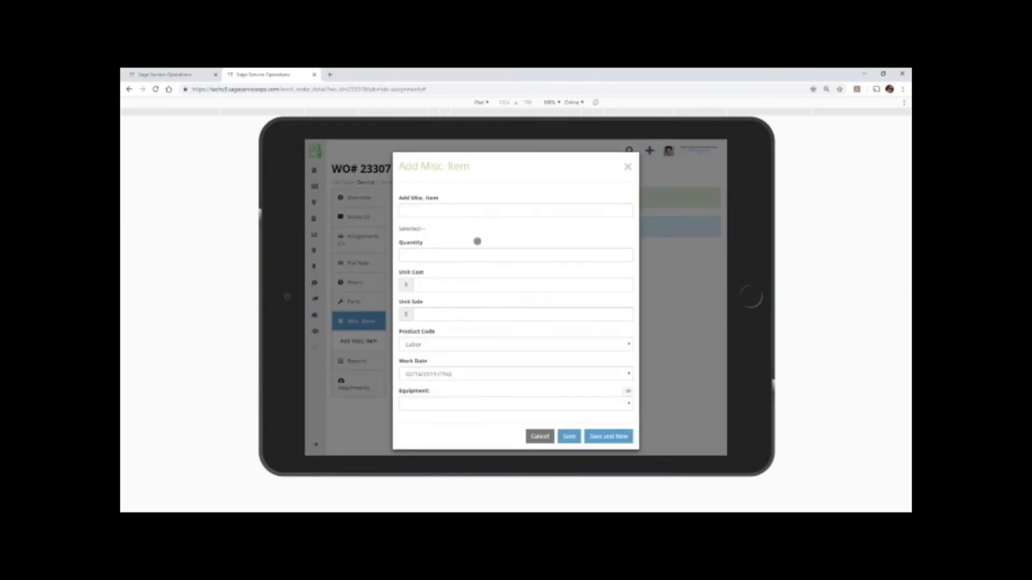
left_click(450, 211)
type("Pa")
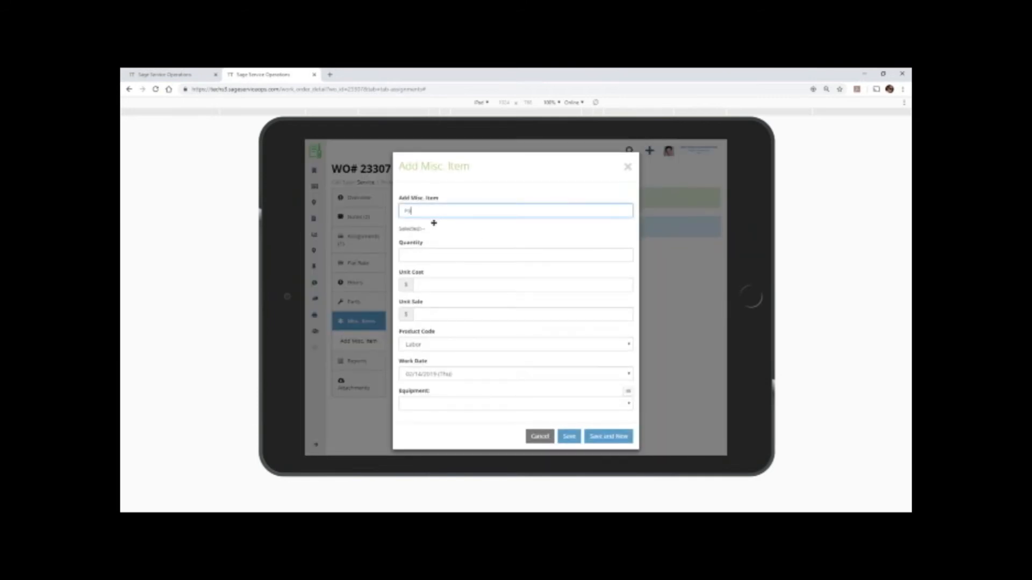
type("rking Fees")
left_click(425, 256)
type("1")
left_click(437, 289)
type("12")
left_click(436, 313)
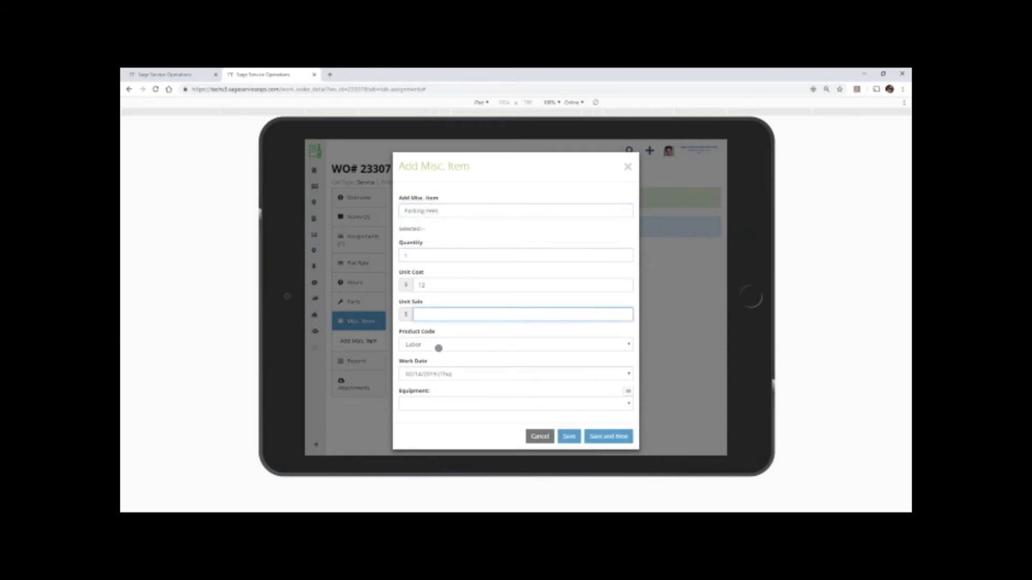
left_click(439, 348)
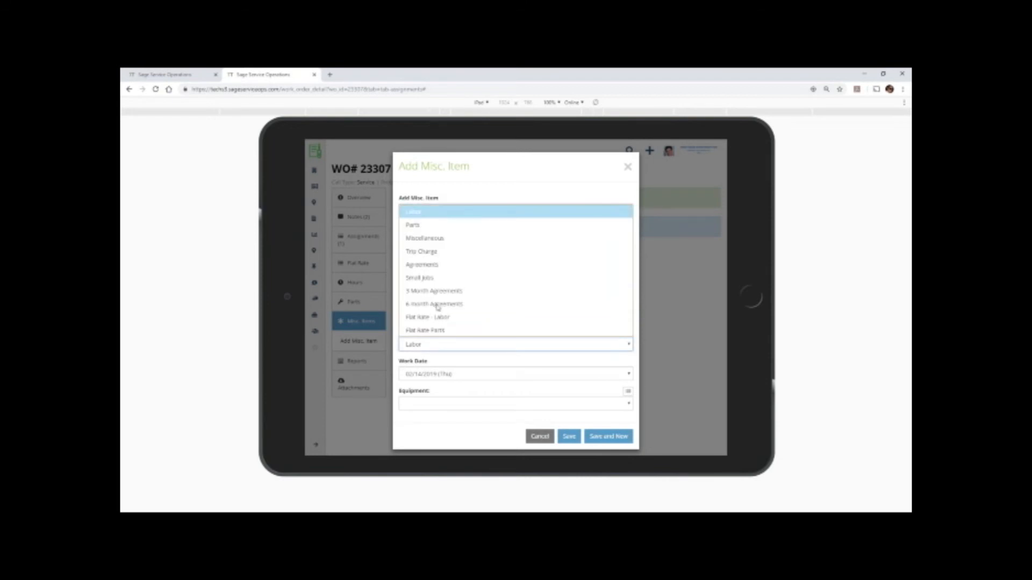
left_click(436, 243)
left_click(570, 437)
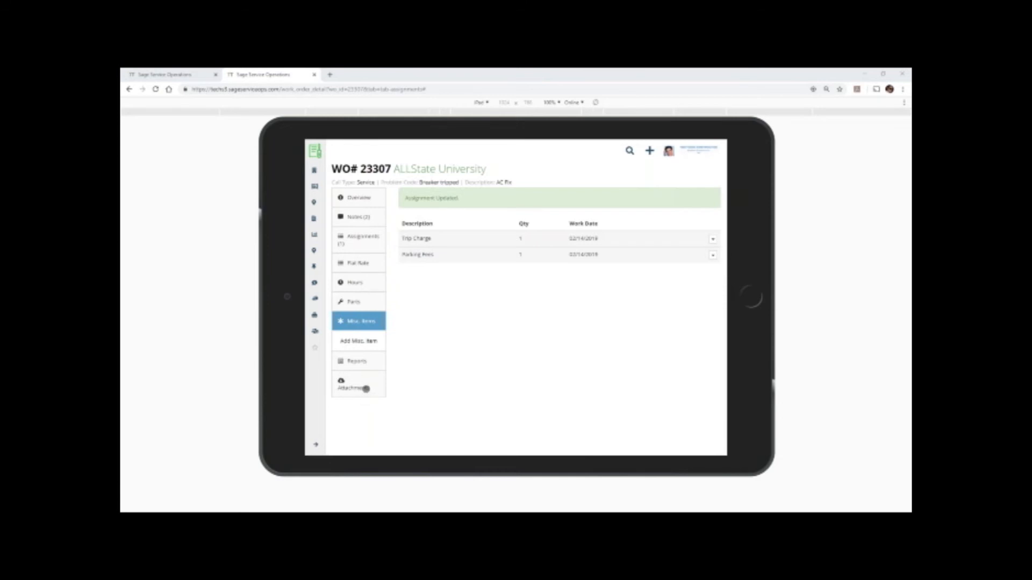
Upload AC Unit.jpg as an attachment to the work order with the title "AC Start" and category Image.
left_click(366, 388)
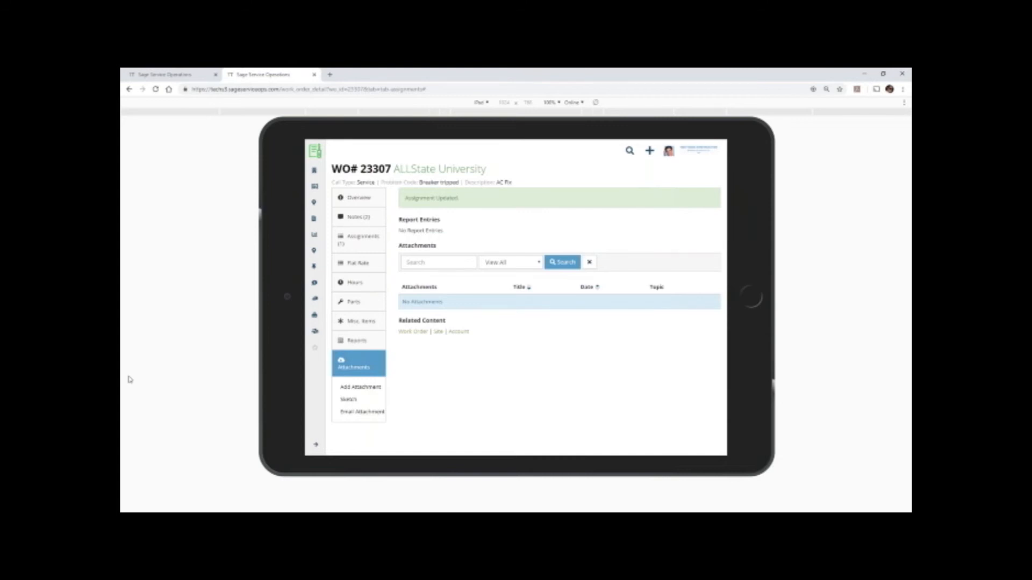
left_click(342, 388)
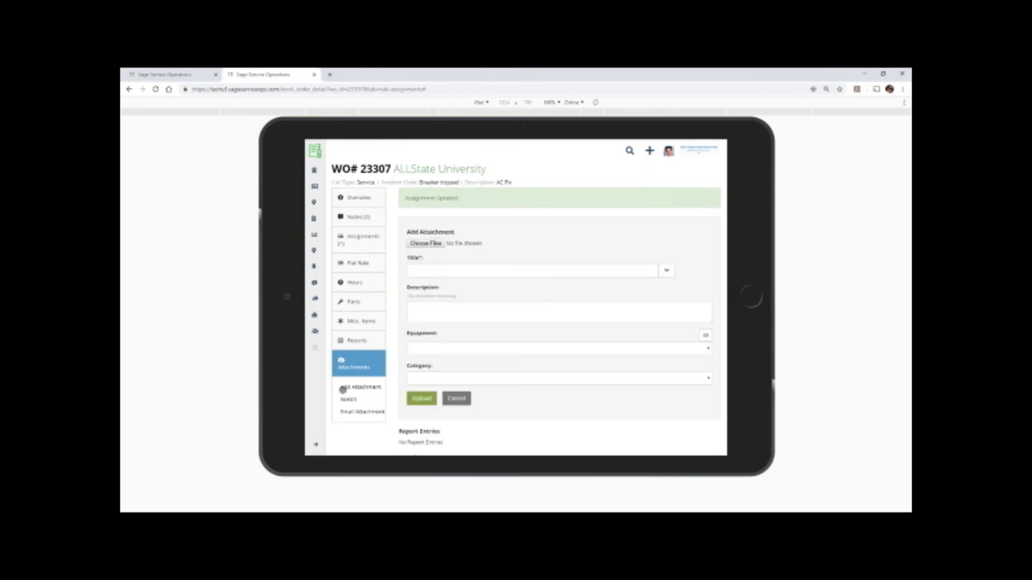
left_click(427, 244)
left_click(200, 142)
left_click(446, 276)
left_click(429, 270)
type("AC Start")
left_click(463, 309)
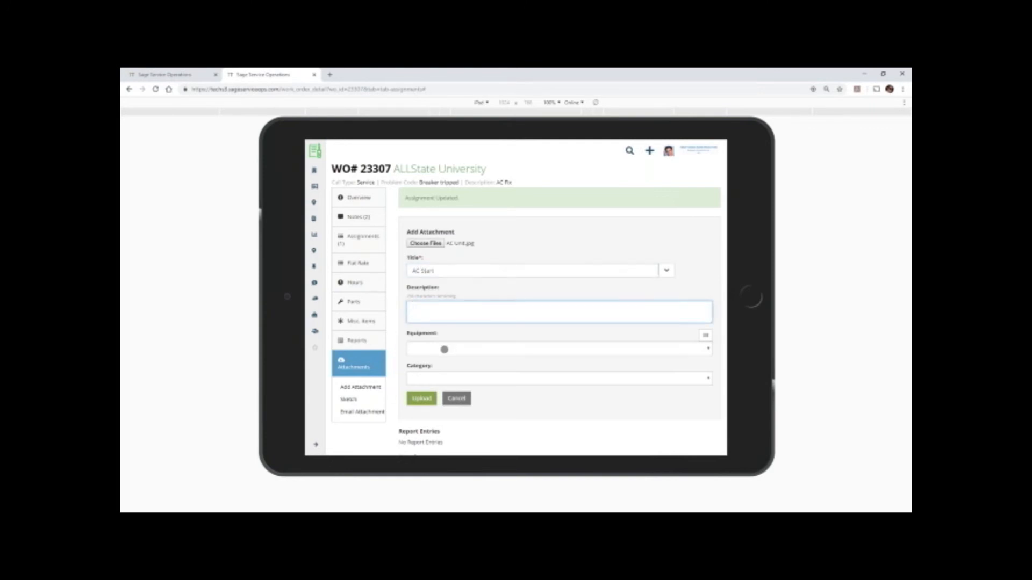
left_click(450, 379)
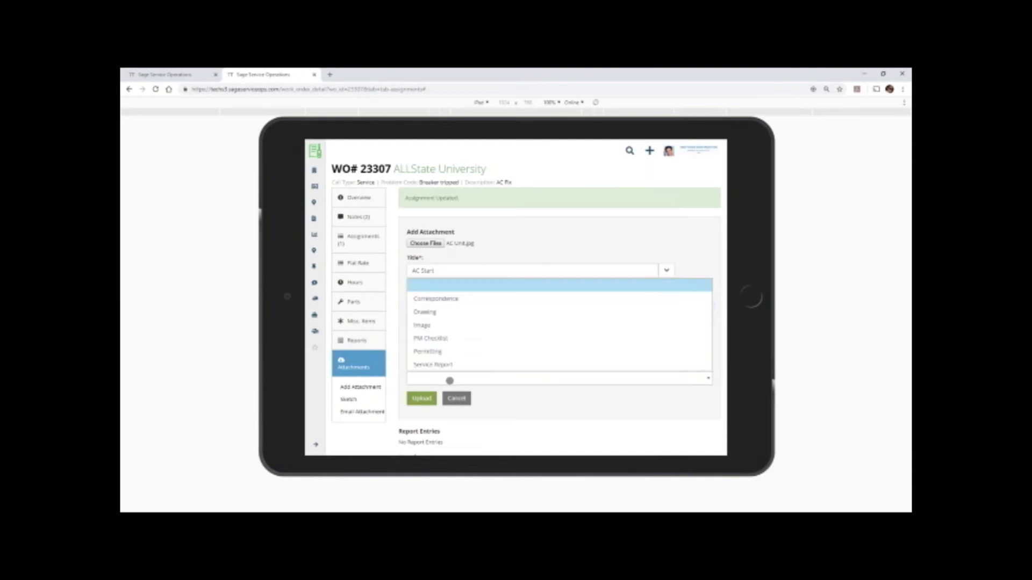
left_click(425, 325)
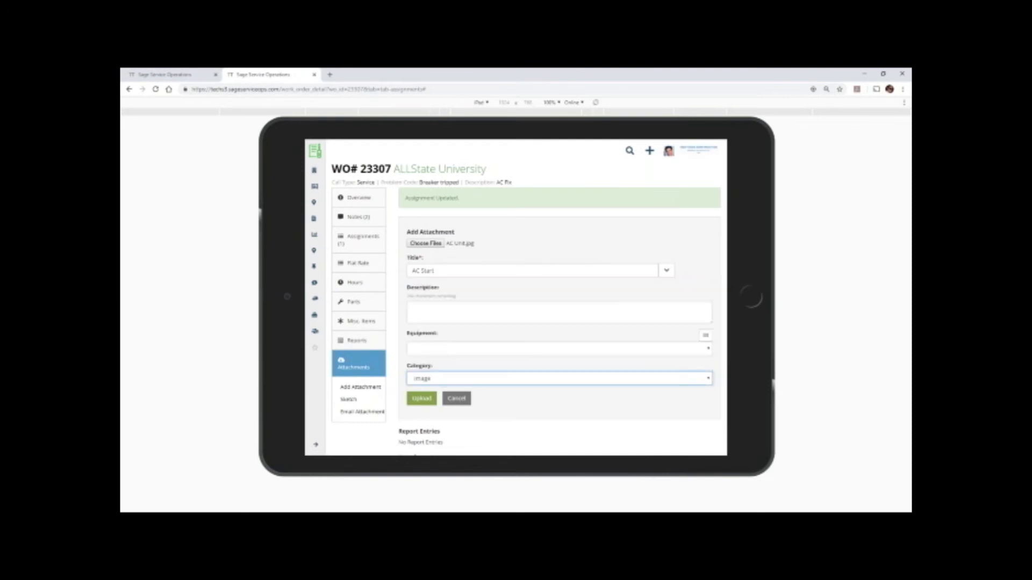
left_click(426, 400)
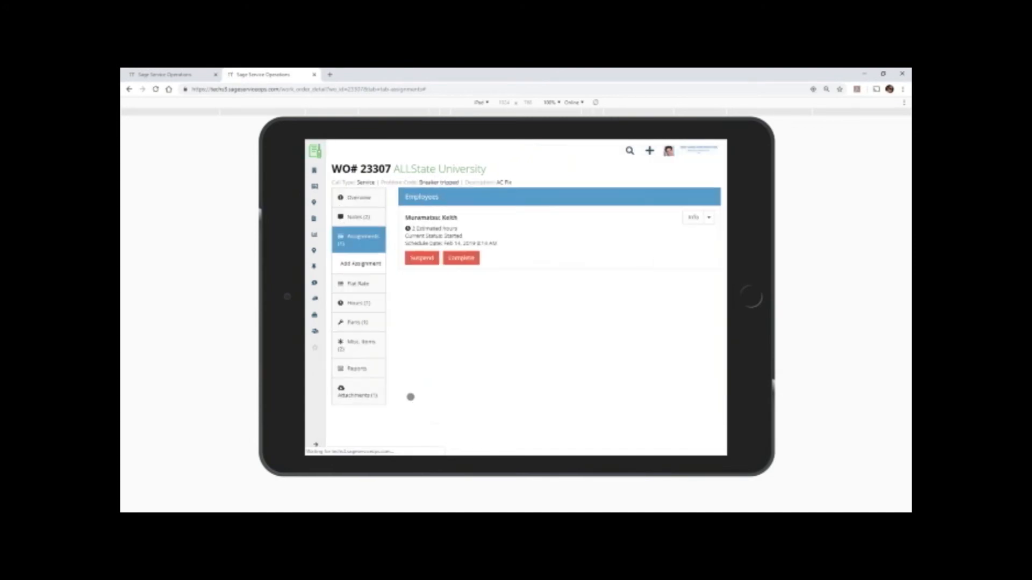
Start a new sketch from the work order's attachments, titled "AC Fix", with AC Start as the background image.
left_click(356, 397)
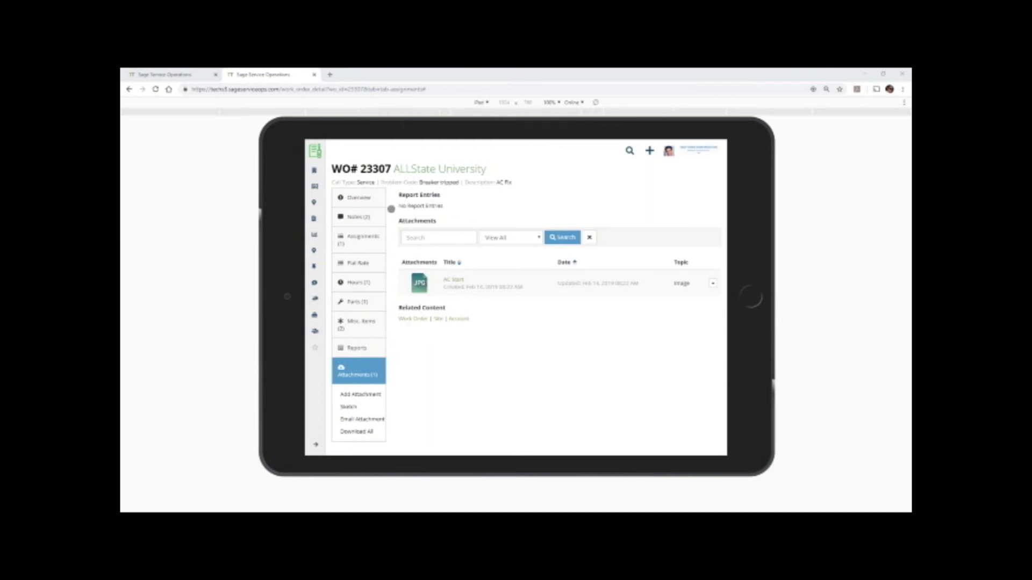
left_click(348, 406)
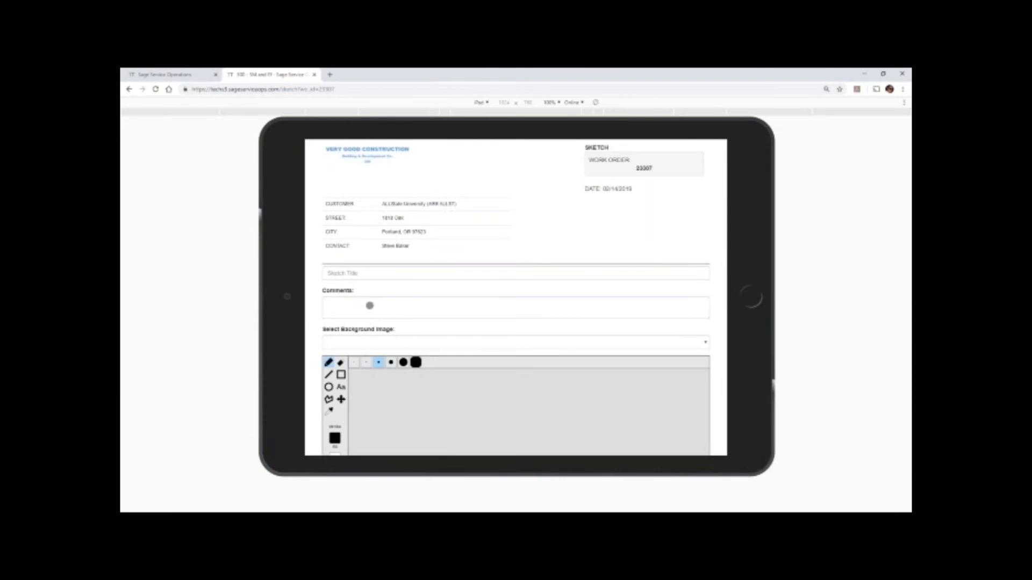
left_click(371, 272)
type("A")
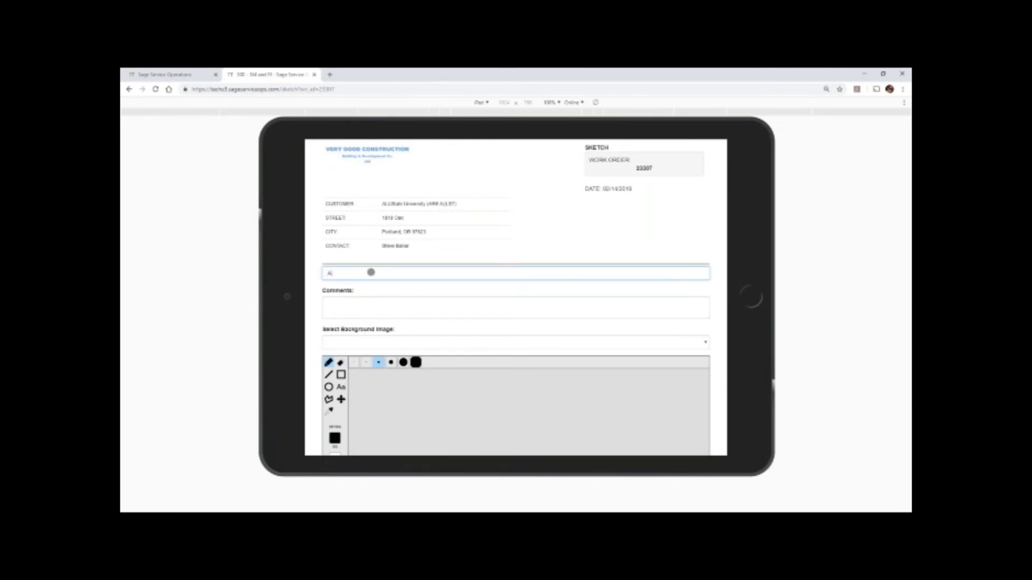
left_click(367, 310)
scroll(363, 324, "down", 1)
left_click(366, 301)
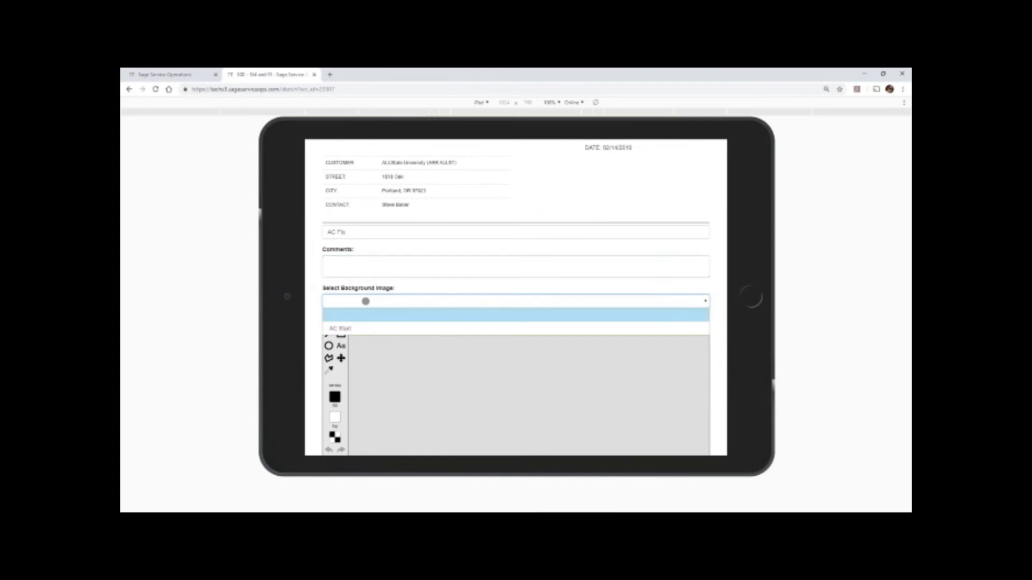
left_click(362, 329)
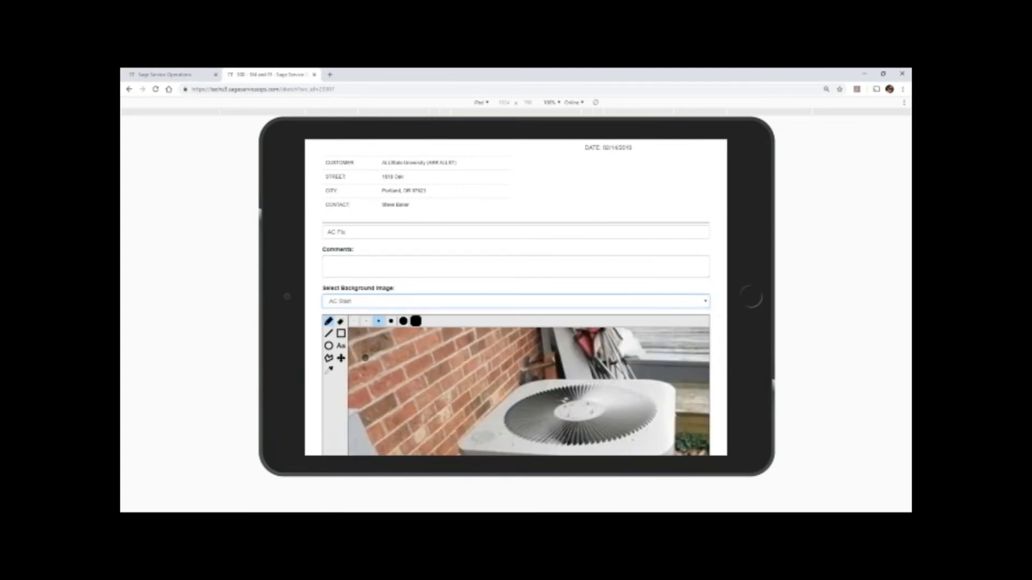
Trace the upper conduit beside the AC unit with a thicker red pencil stroke and cross it out.
scroll(365, 358, "down", 3)
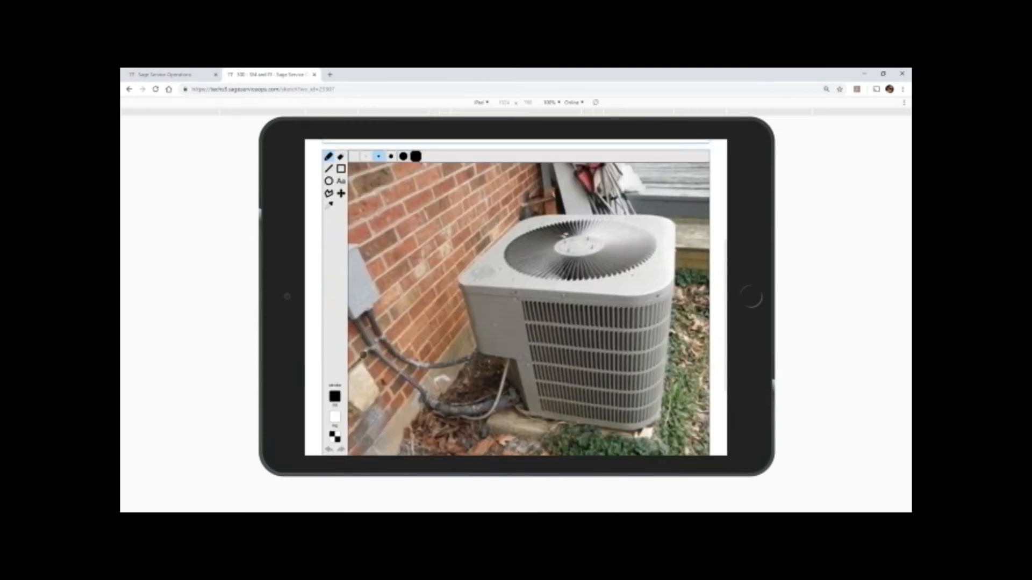
left_click(334, 396)
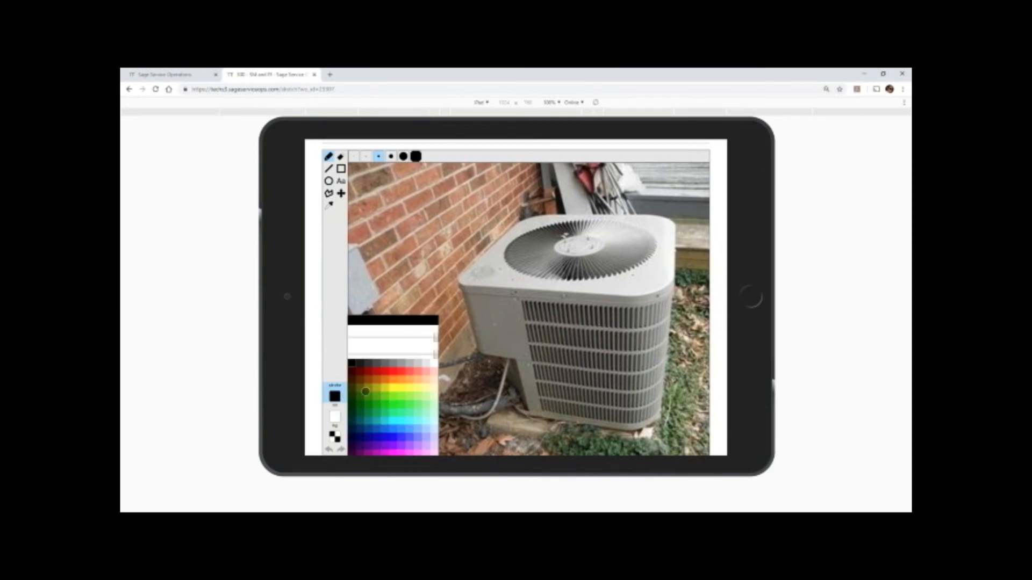
left_click(384, 373)
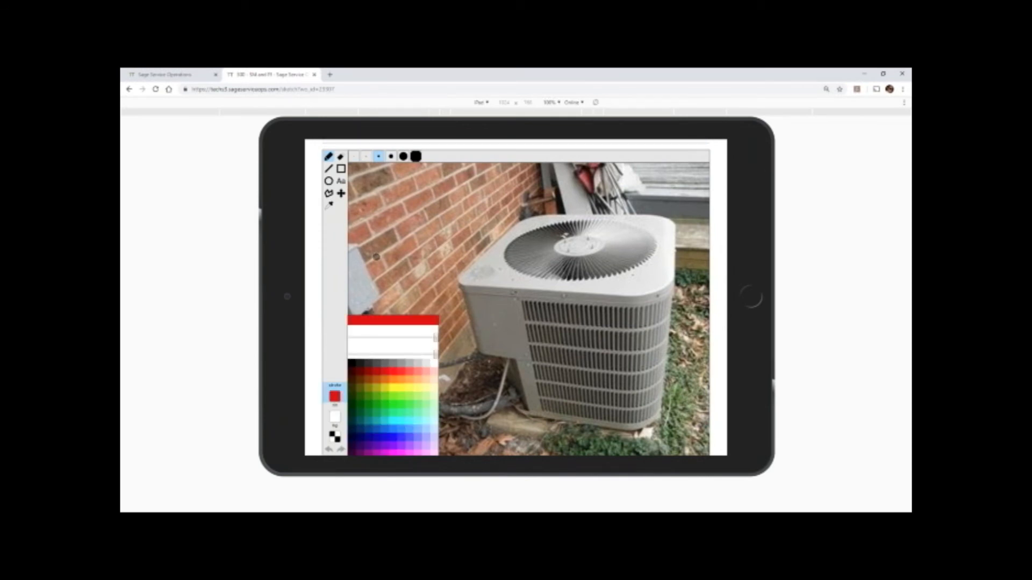
left_click(392, 158)
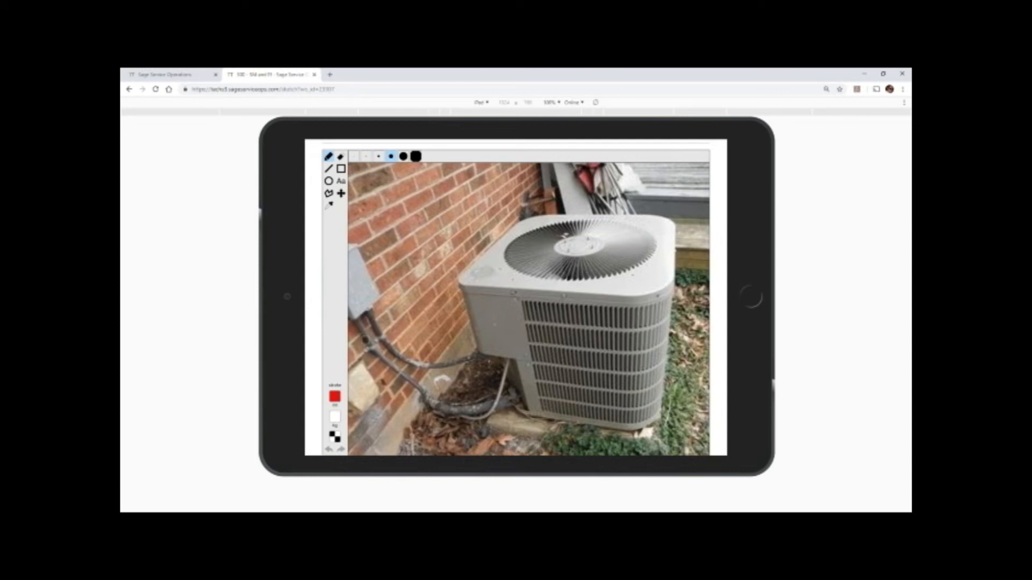
mouse_move(369, 319)
left_mouse_down()
mouse_move(400, 349)
mouse_move(448, 369)
mouse_move(475, 358)
mouse_move(423, 357)
mouse_move(423, 370)
left_mouse_up()
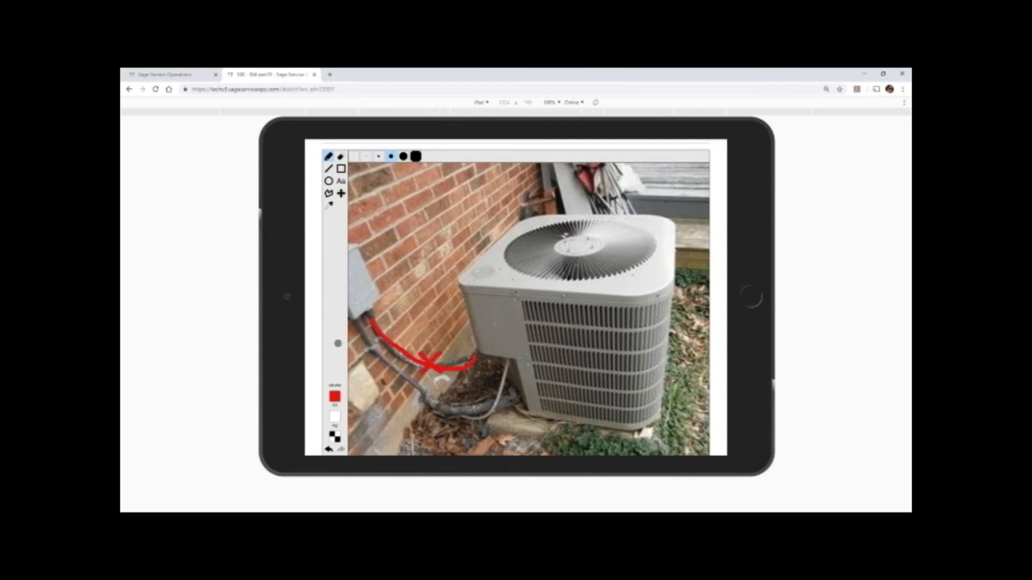
Draw a yellow pencil line from the wall box to the unit's lower corner and save the sketch.
left_click(335, 397)
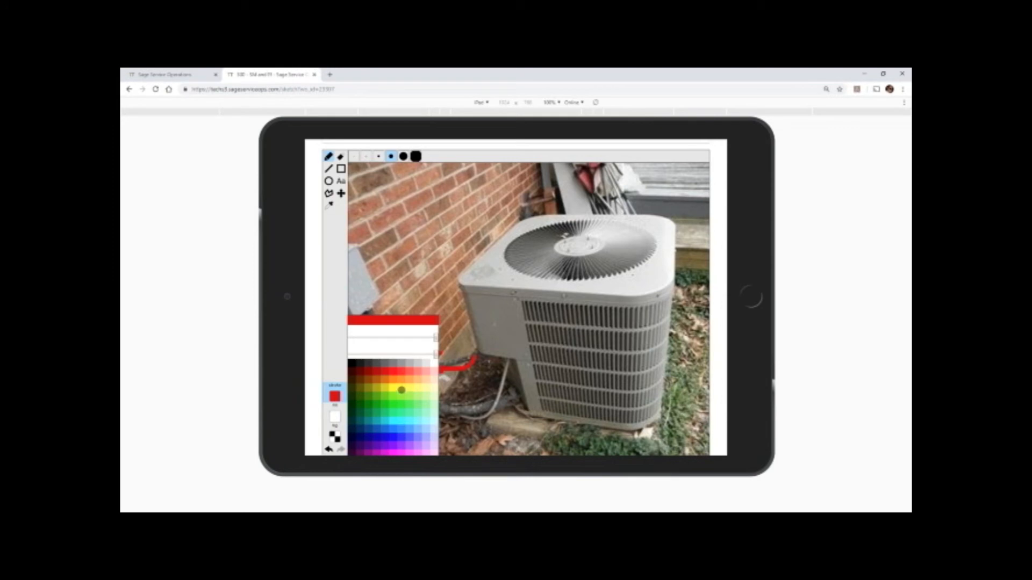
left_click(401, 389)
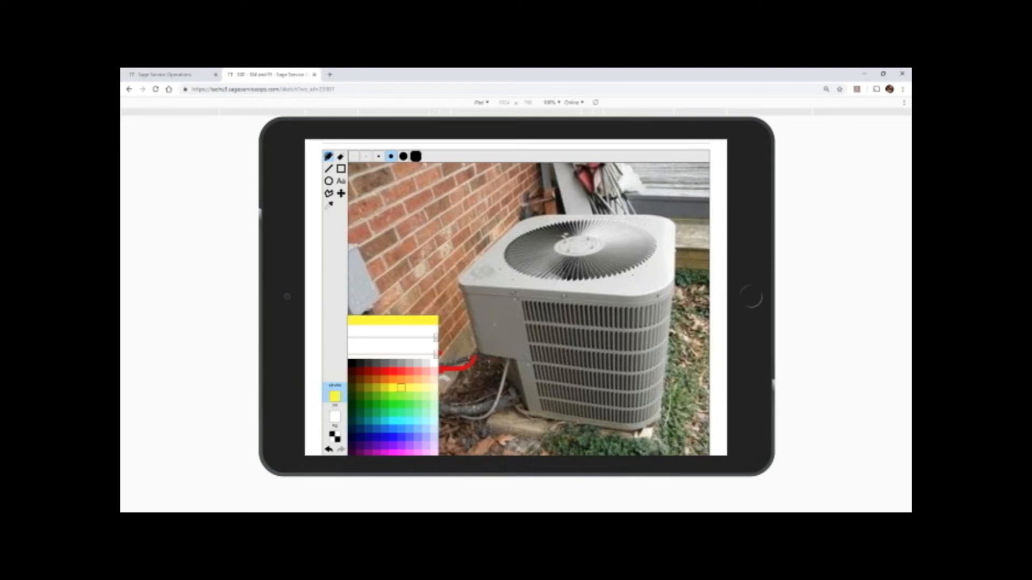
left_click(328, 156)
mouse_move(366, 318)
left_mouse_down()
mouse_move(407, 370)
mouse_move(443, 391)
mouse_move(506, 392)
left_mouse_up()
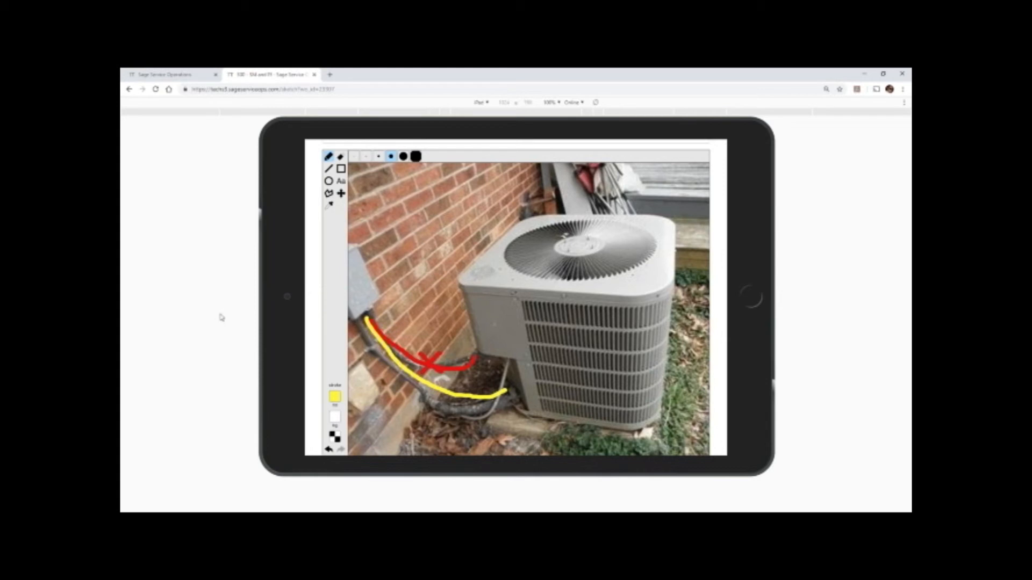
scroll(346, 393, "down", 3)
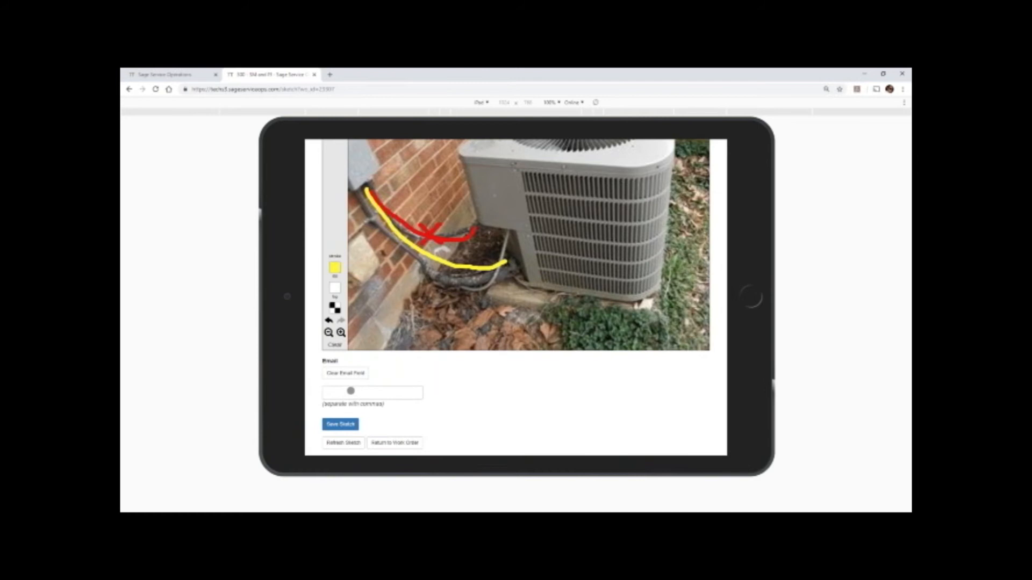
left_click(341, 425)
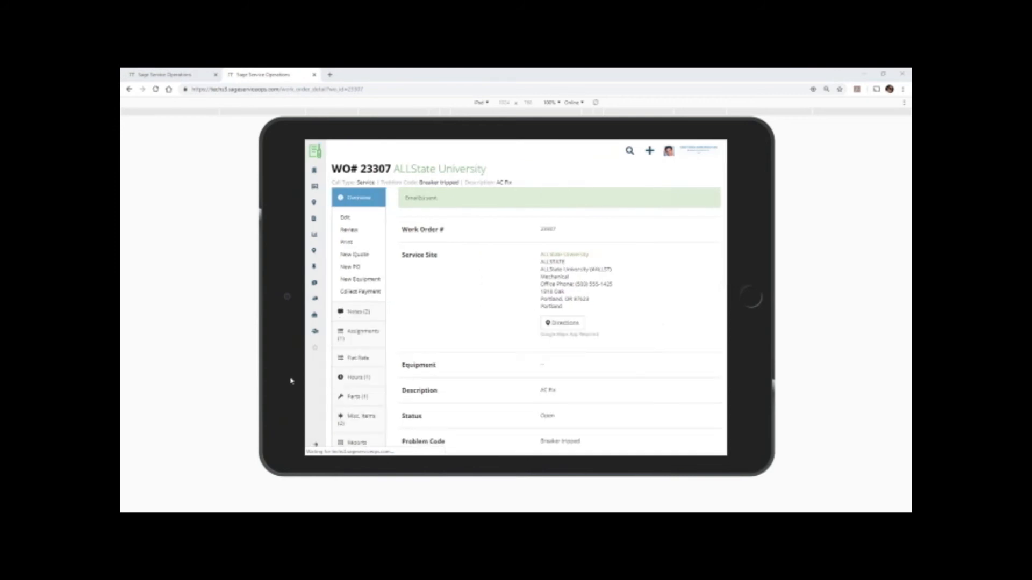
Open the AC Fix sketch PDF from the work order's attachments to view it, and close it again.
scroll(406, 378, "down", 10)
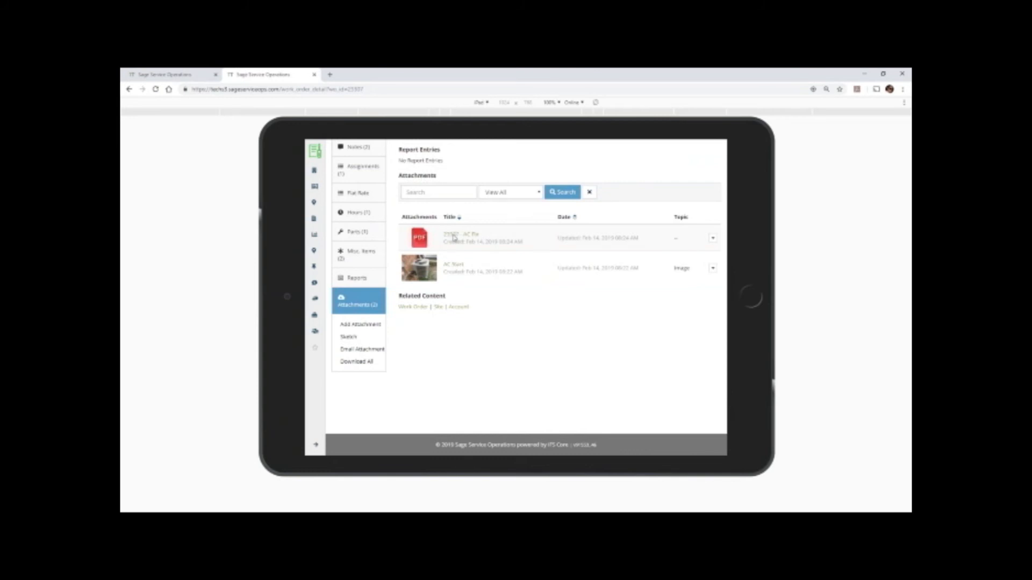
left_click(453, 238)
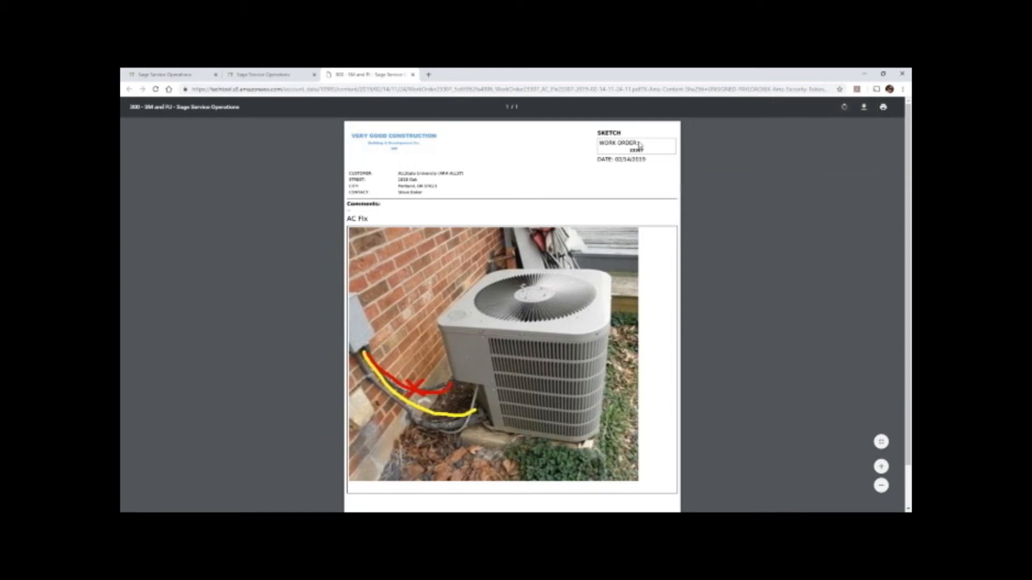
left_click(413, 74)
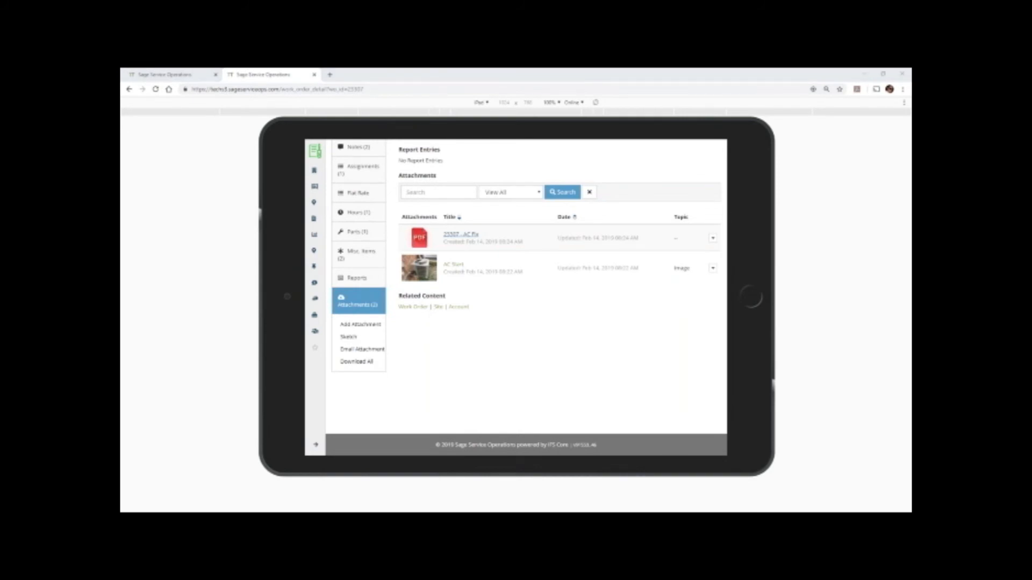
Create the work order ticket from the work order's reports and review its assignments, parts, labor, totals and sign-off sections.
left_click(353, 280)
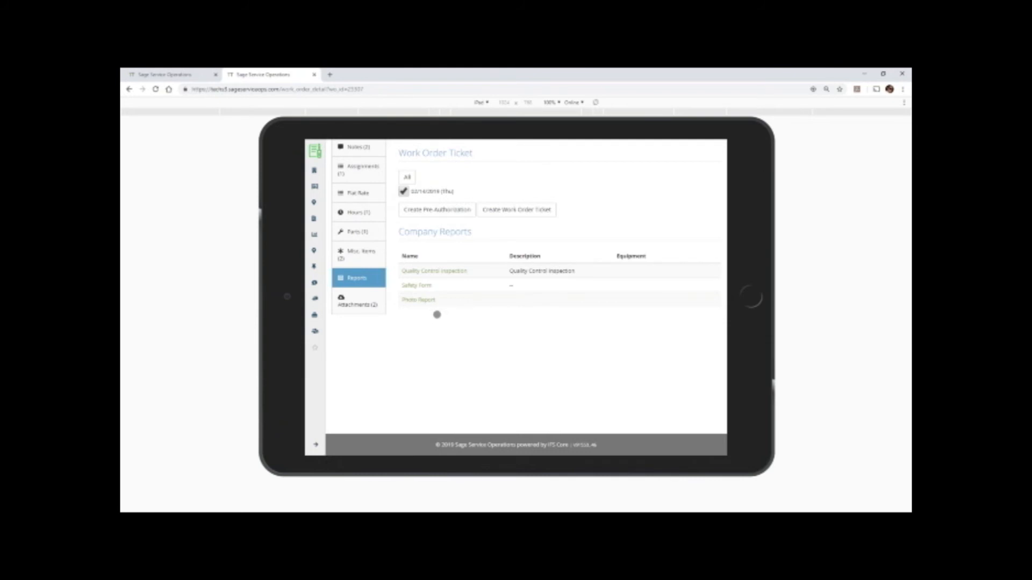
left_click(496, 213)
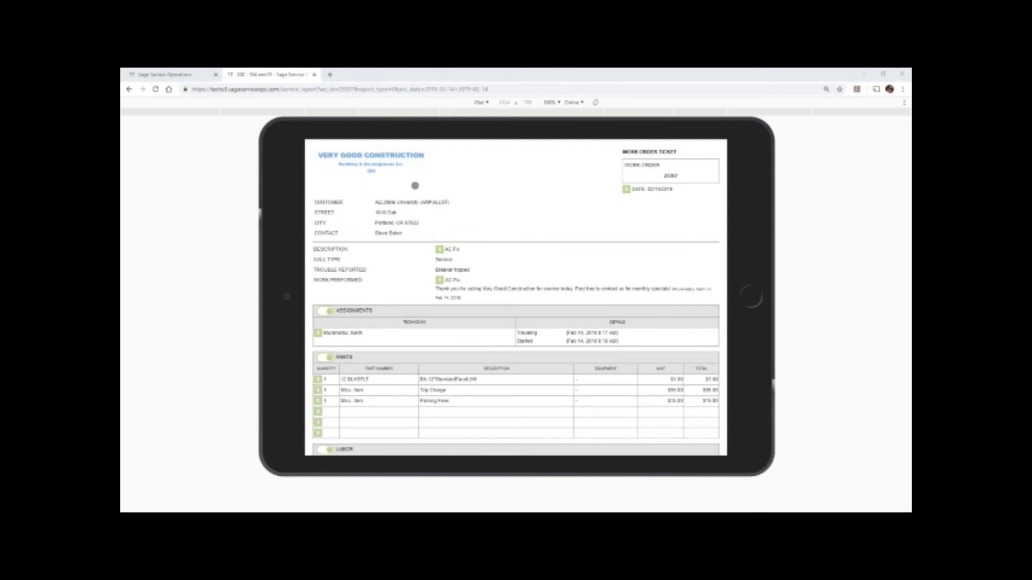
scroll(416, 187, "down", 1)
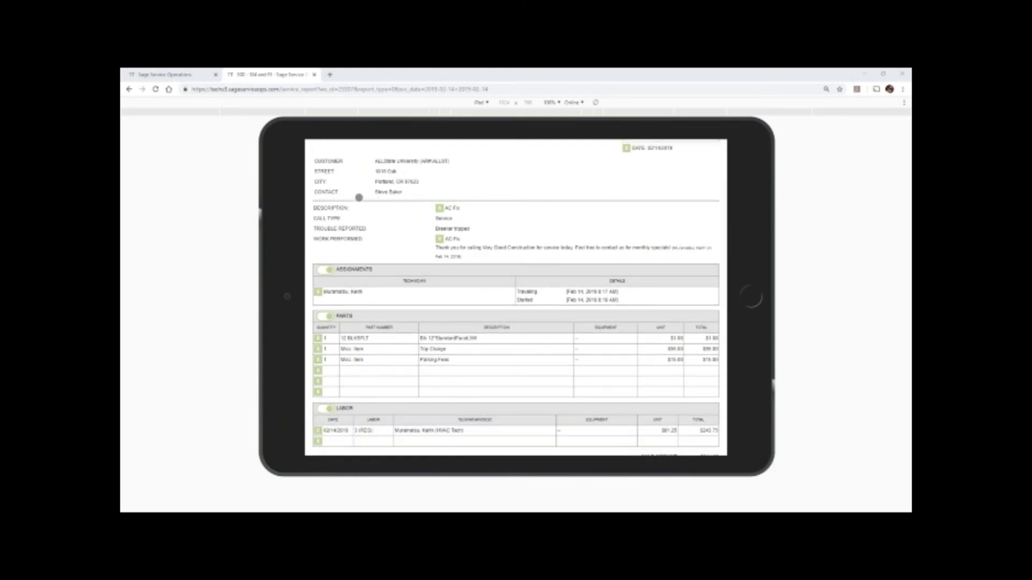
scroll(440, 212, "down", 1)
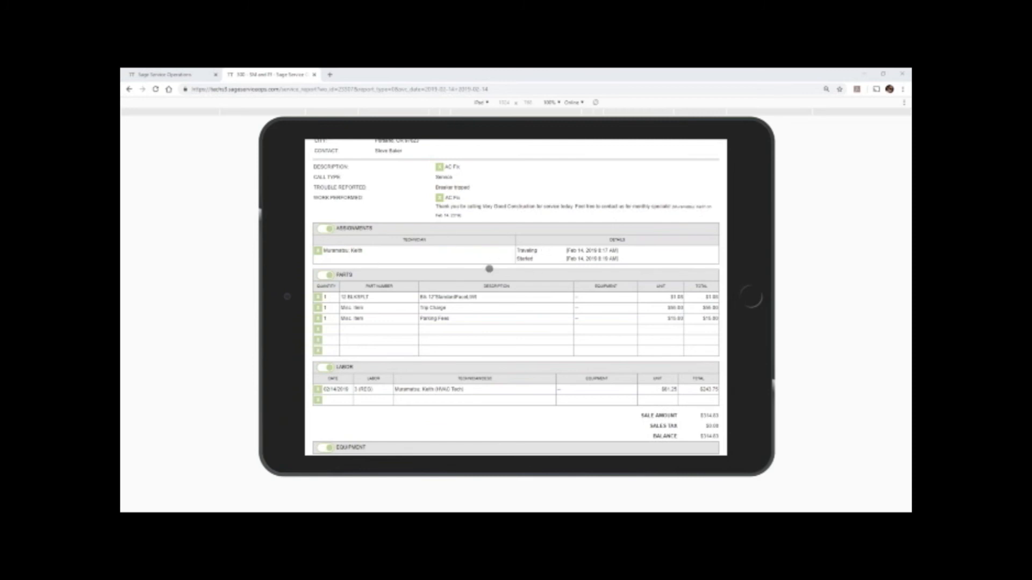
scroll(481, 269, "down", 1)
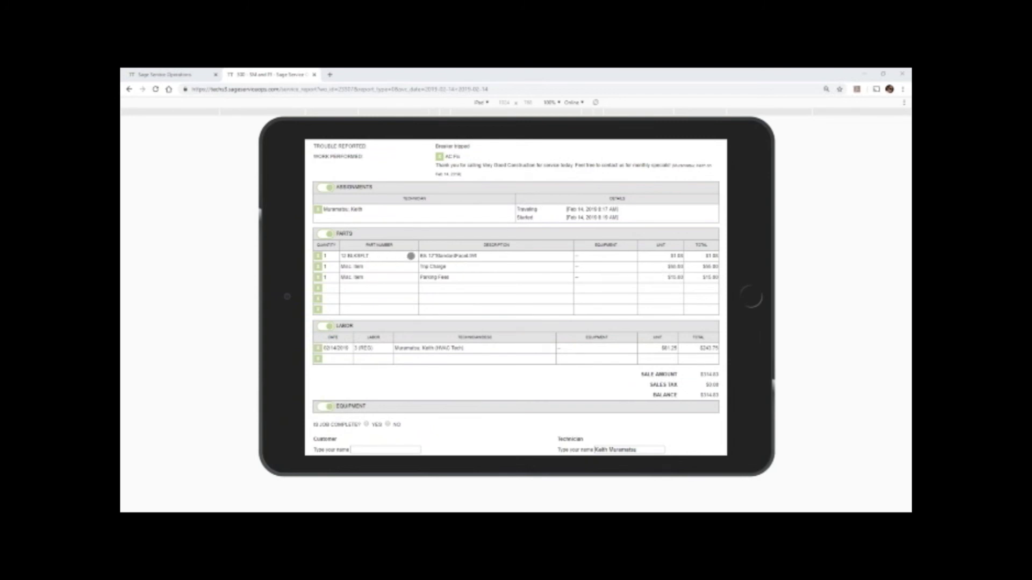
scroll(473, 294, "down", 1)
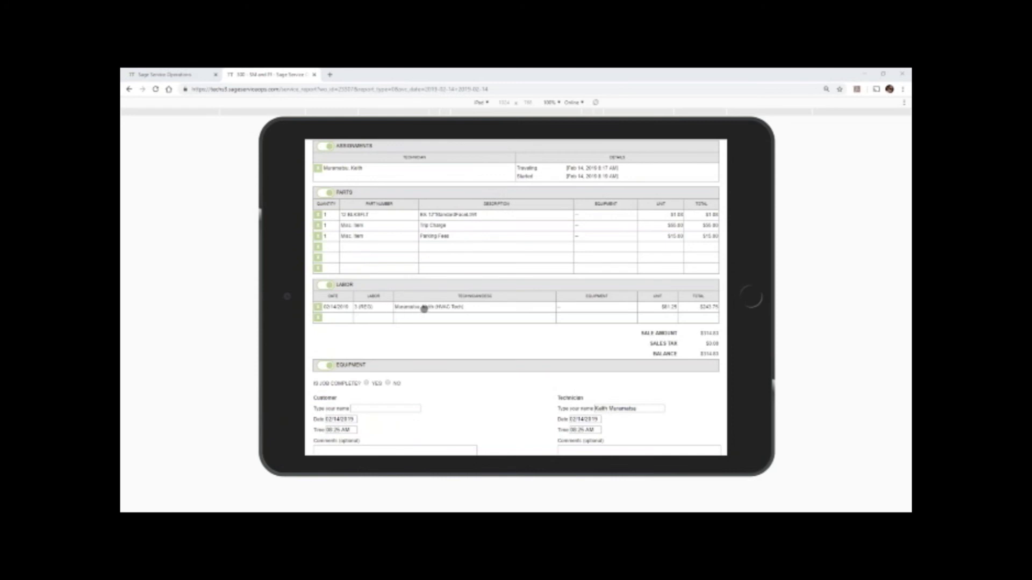
scroll(424, 309, "down", 3)
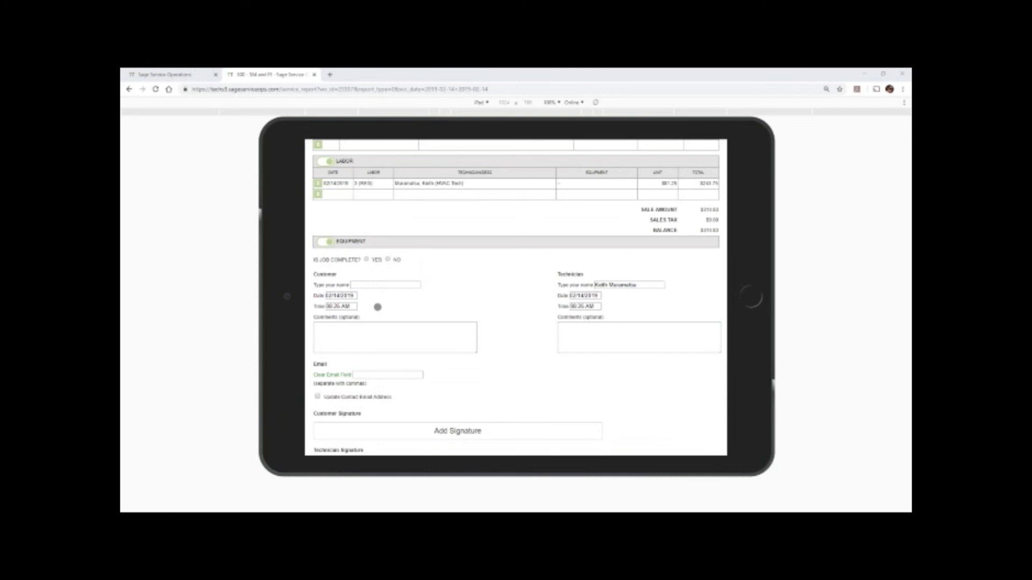
scroll(370, 331, "down", 1)
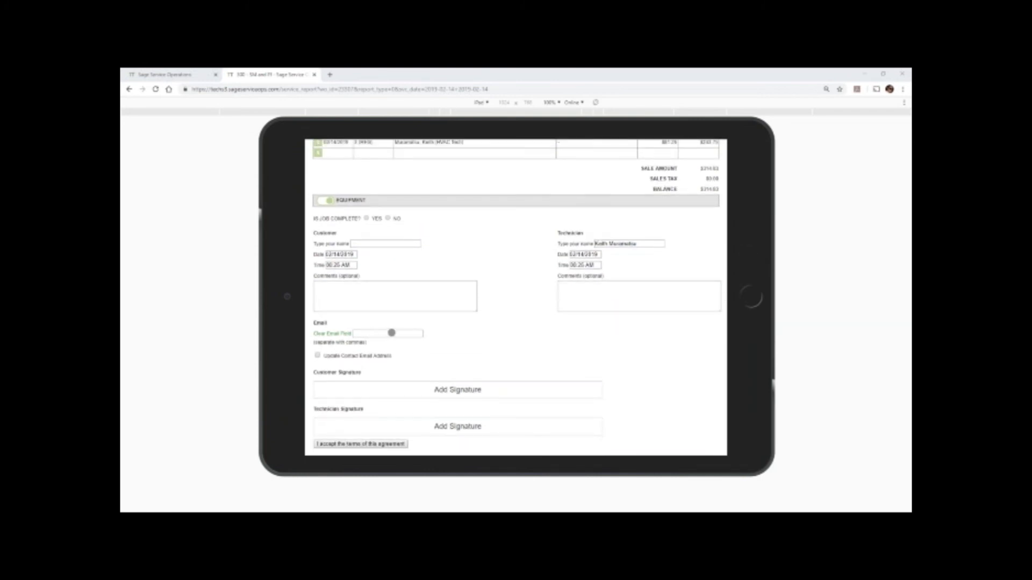
scroll(386, 333, "down", 1)
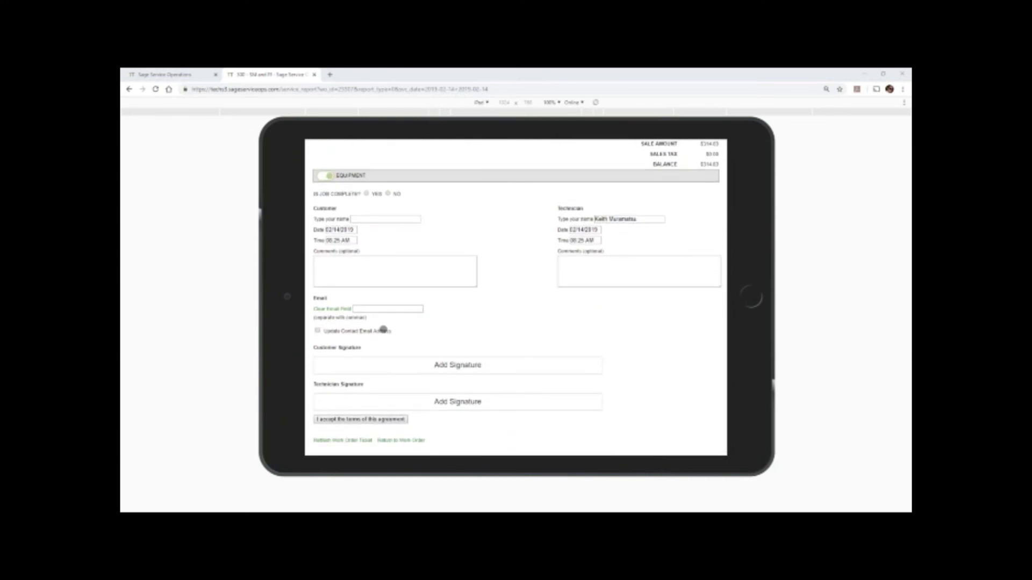
Draw the customer's signature on the work order ticket and save it to the Customer Signature area.
left_click(393, 364)
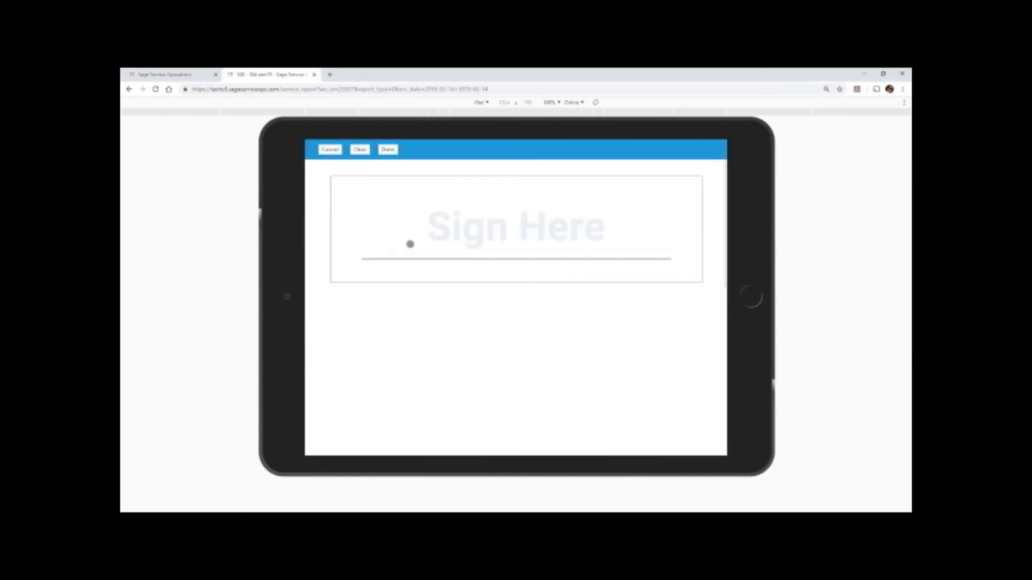
mouse_move(403, 248)
left_mouse_down()
mouse_move(422, 234)
mouse_move(590, 237)
left_mouse_up()
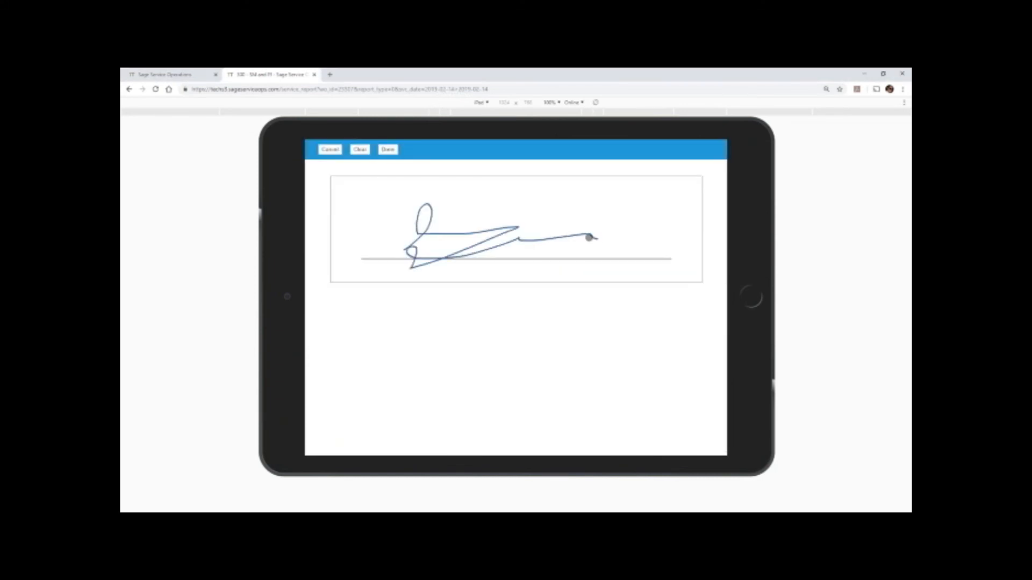
left_click(387, 150)
scroll(374, 402, "down", 3)
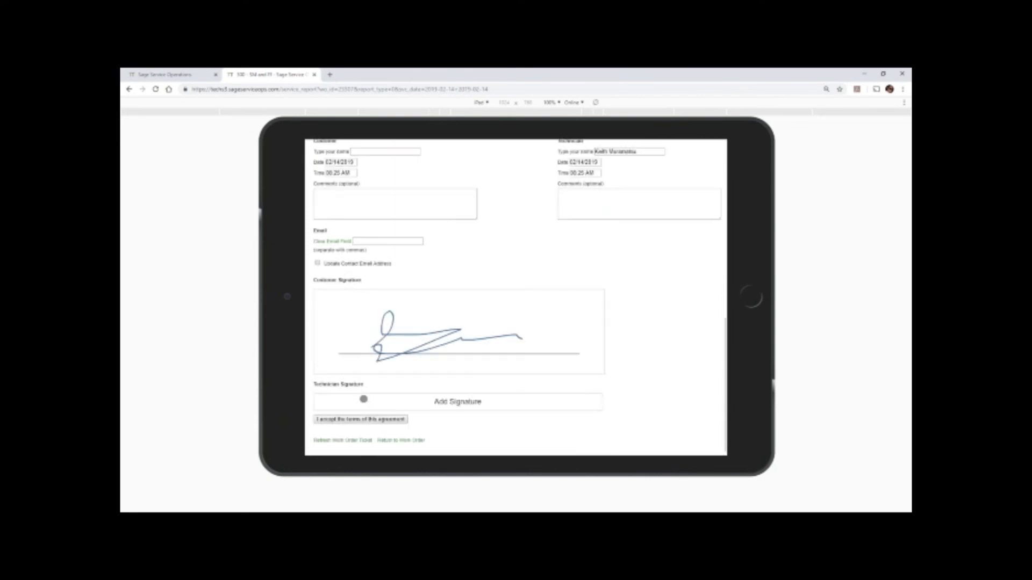
Add the technician's handwritten signature, then accept the agreement terms and submit the ticket without selecting any attachments.
left_click(380, 403)
left_click_drag(388, 231, 540, 239)
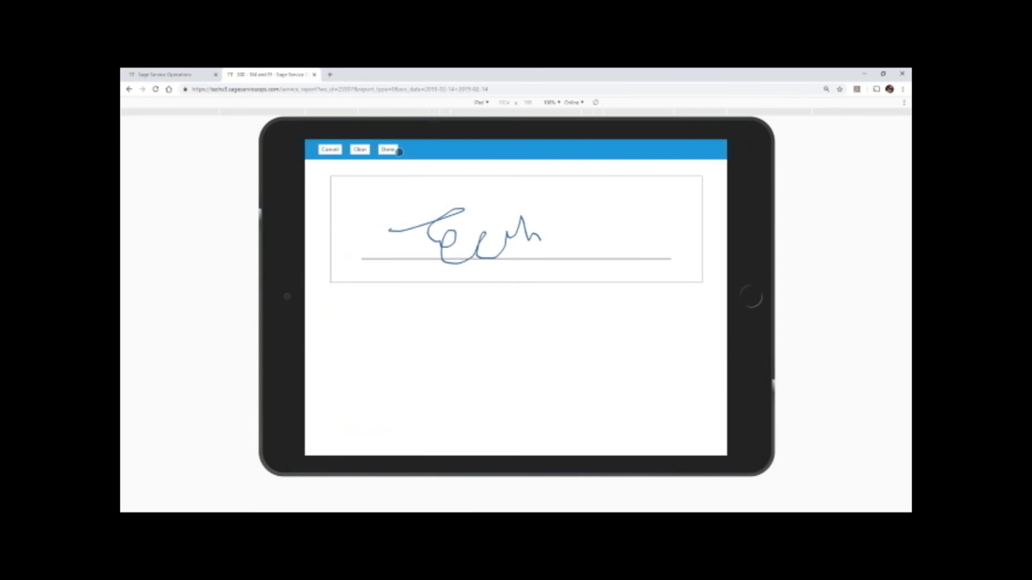
left_click(388, 150)
scroll(373, 362, "down", 3)
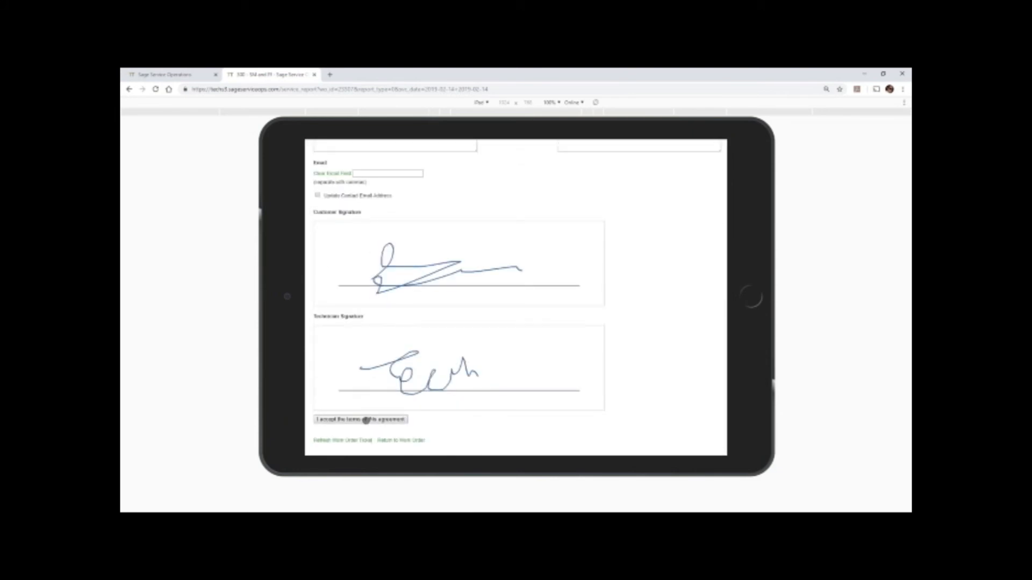
left_click(366, 421)
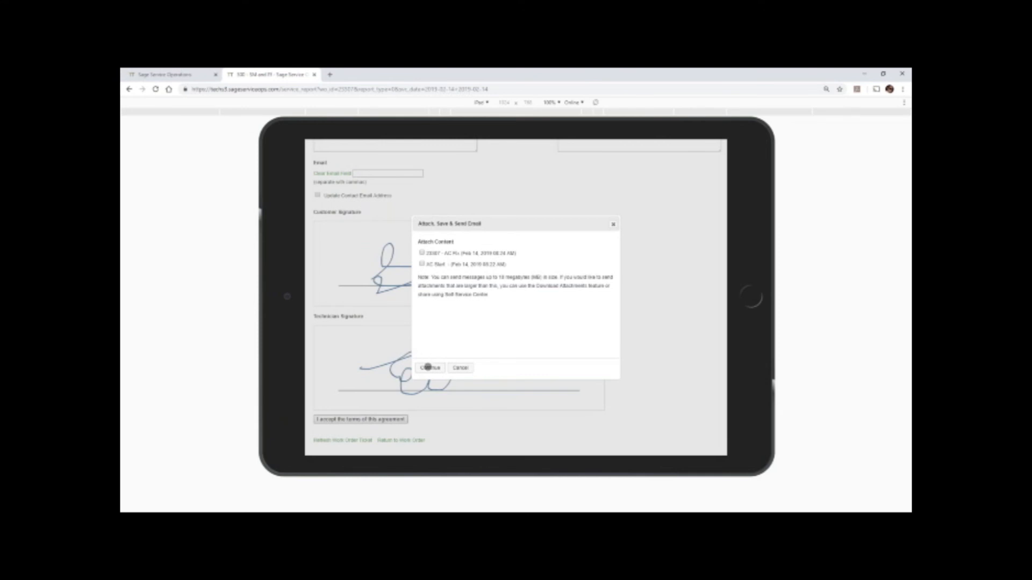
left_click(429, 369)
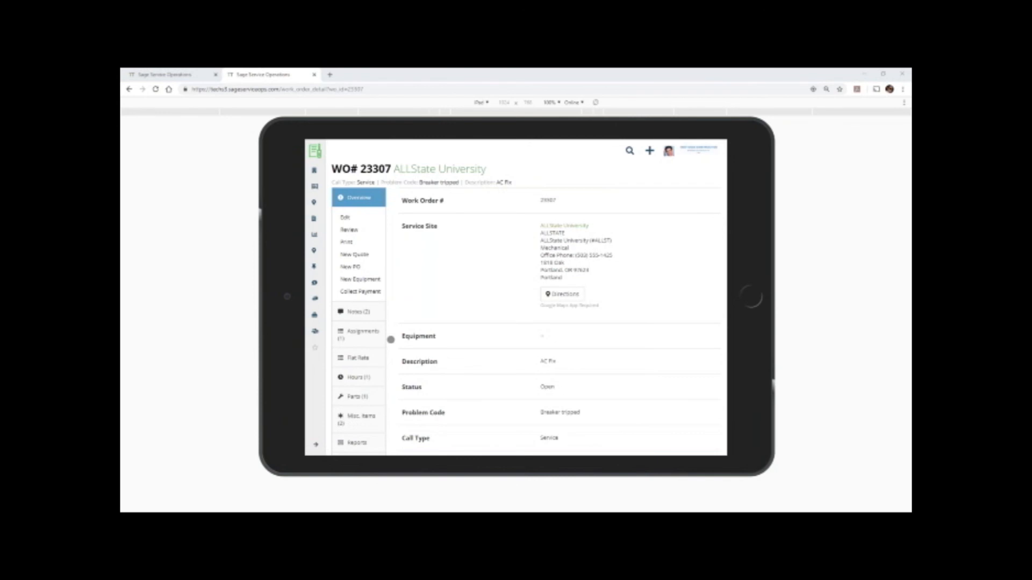
Open the signed Work Order Ticket PDF from the work order's attachments to view it.
scroll(390, 339, "down", 3)
left_click(357, 348)
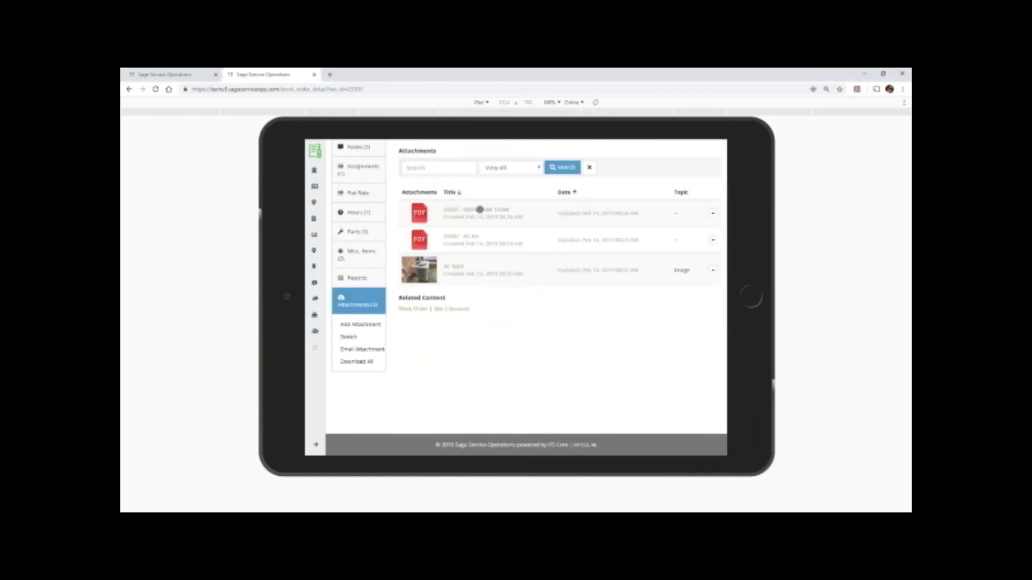
left_click(480, 210)
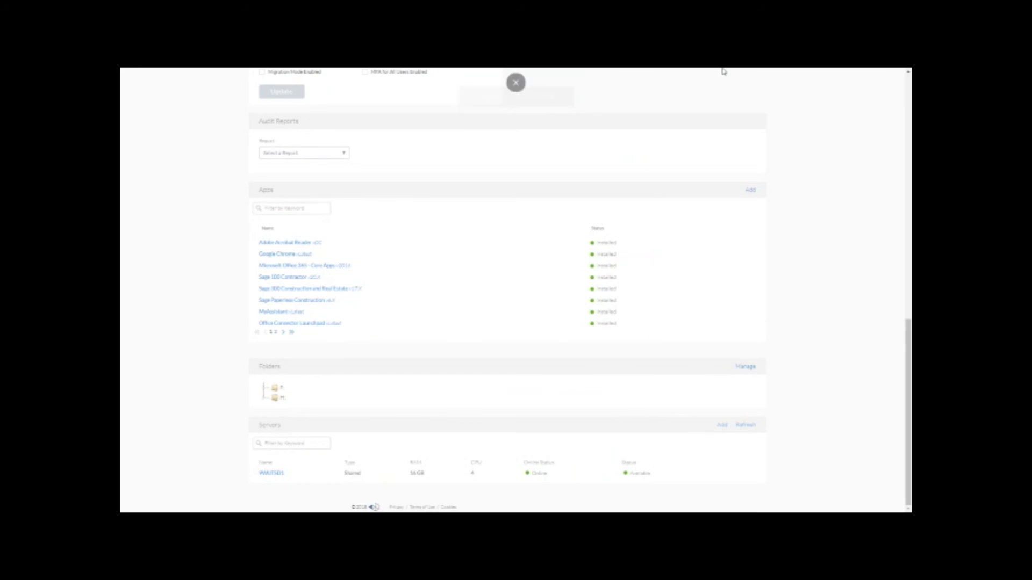
Connect to the hosted server and open the ALLSTATE location in Service Management.
left_click(755, 474)
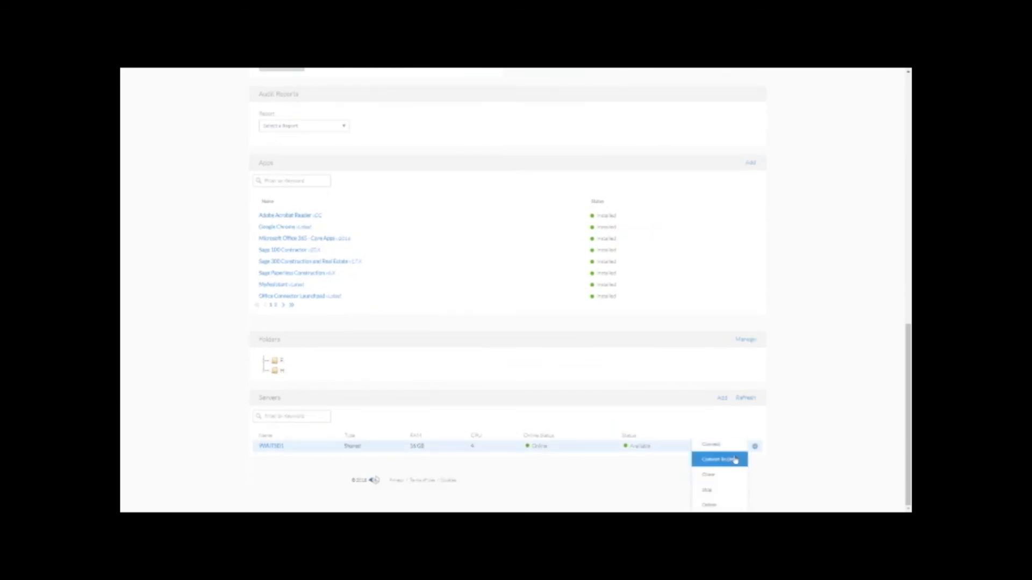
left_click(734, 459)
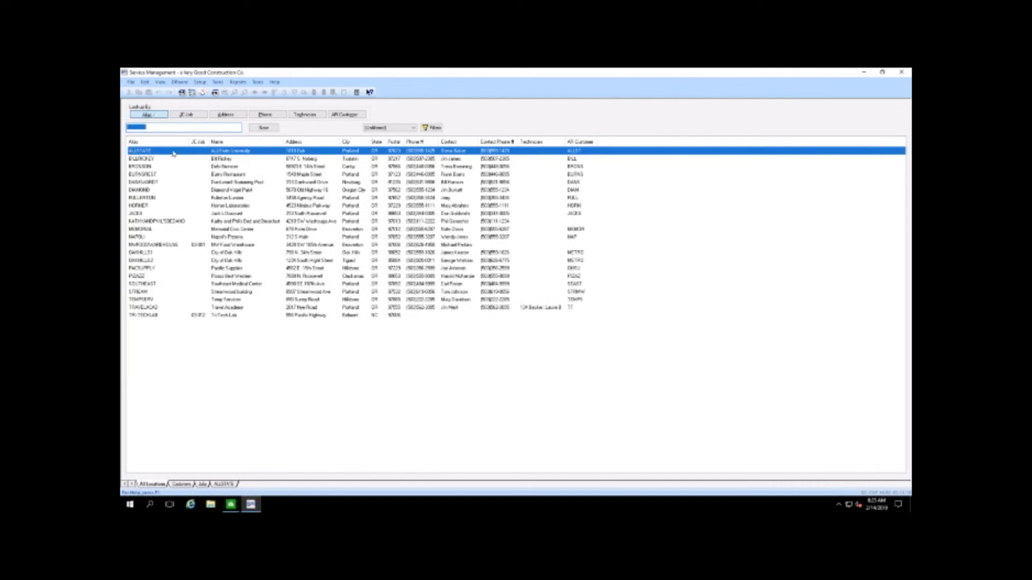
double_click(173, 154)
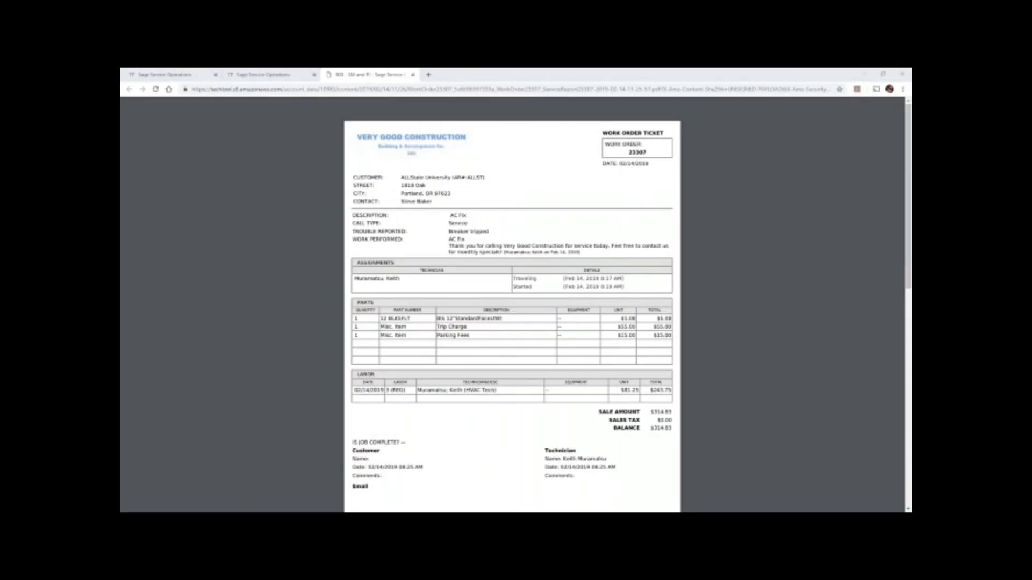
Close the ticket PDF and update the technician's assignment status to Complete in the work order's assignments.
left_click(413, 74)
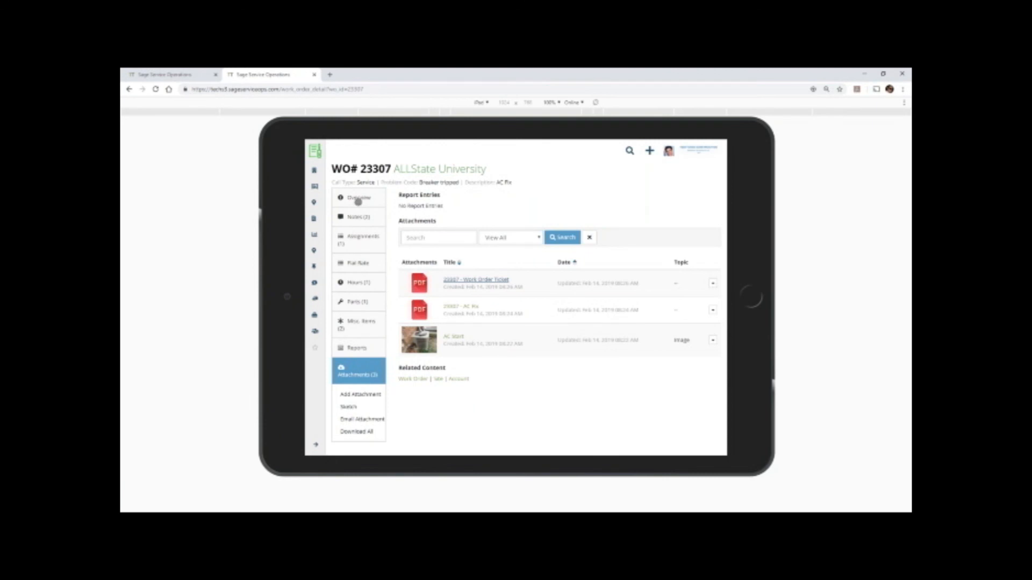
left_click(358, 240)
left_click(460, 259)
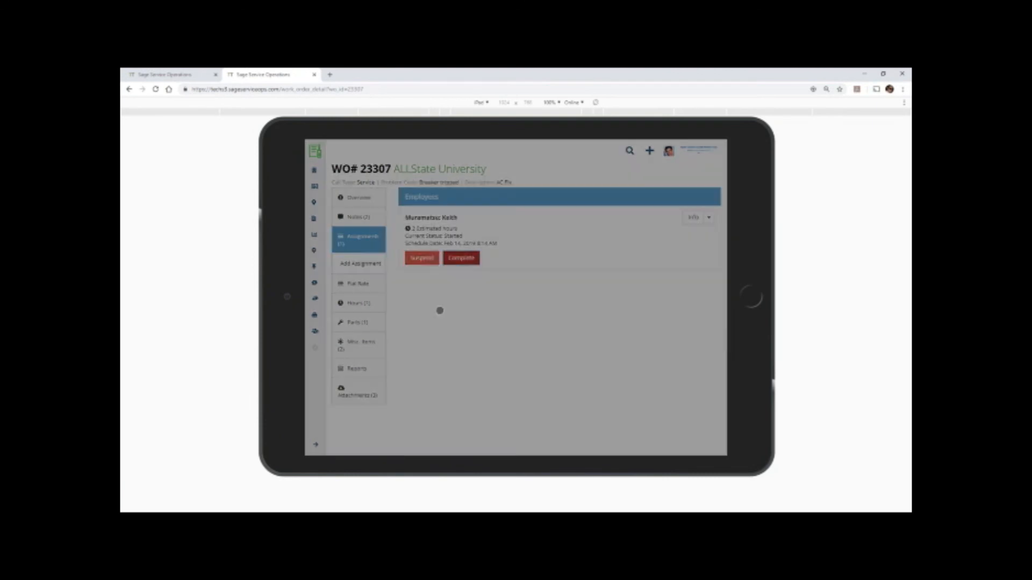
left_click(617, 320)
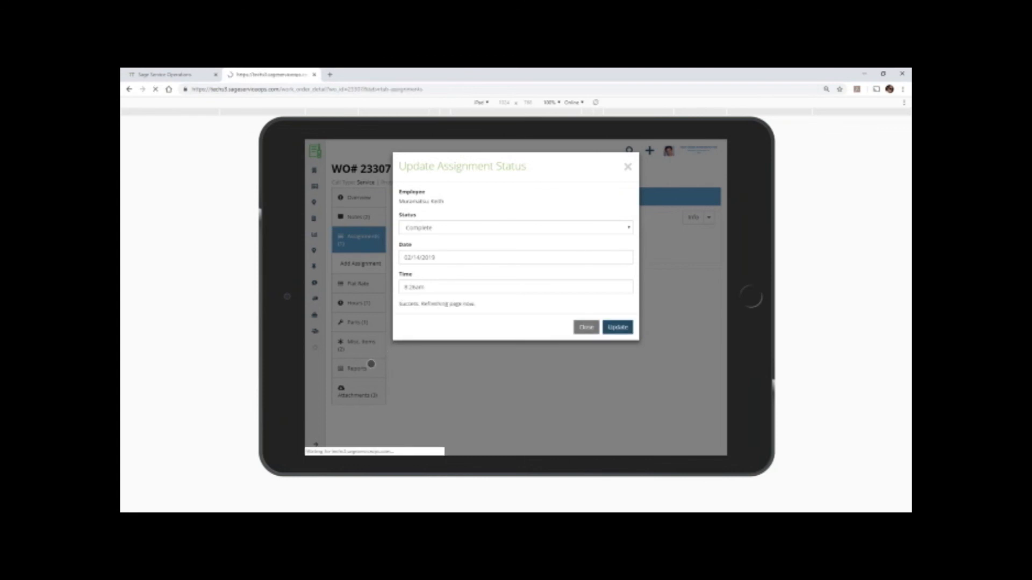
Check the work order's reports and its overview, including the status and problem code.
left_click(366, 349)
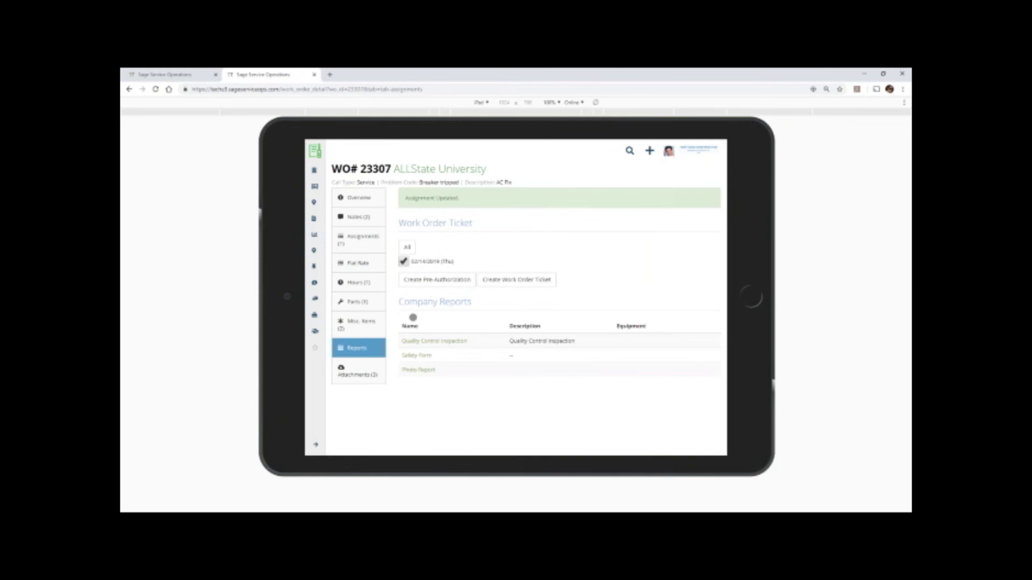
left_click(366, 199)
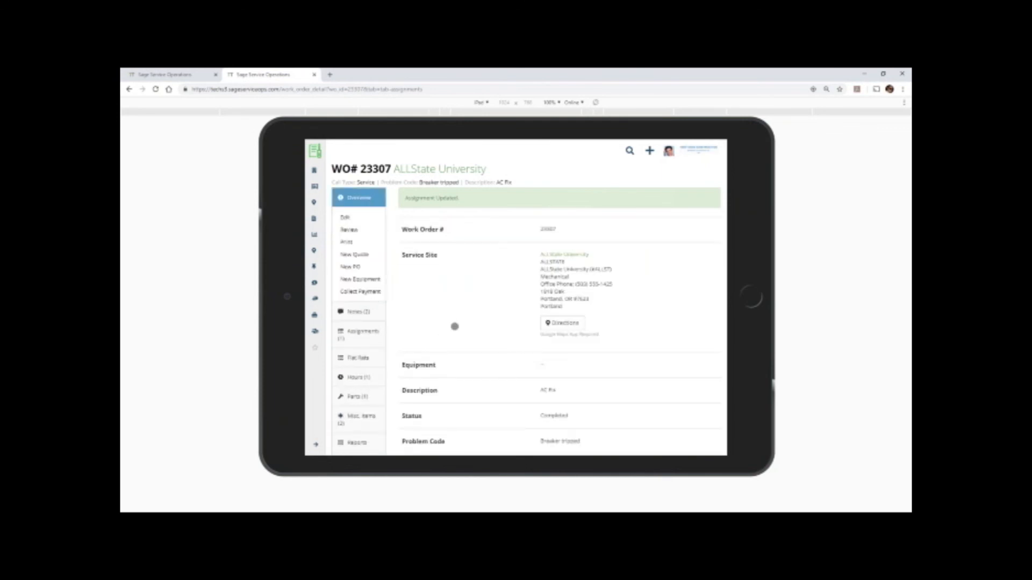
scroll(424, 339, "down", 4)
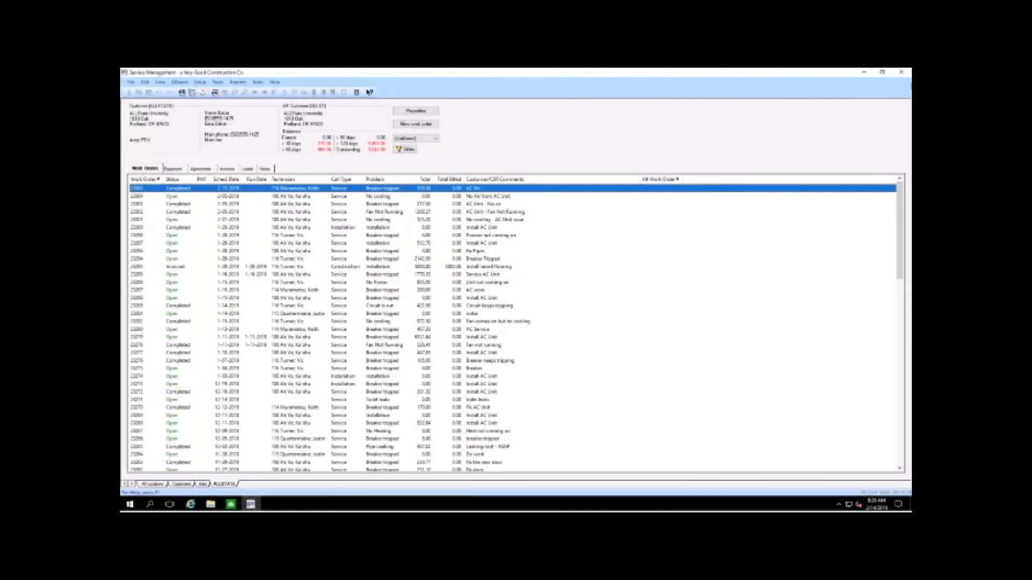
Restart Service Management from the Sage 300 desktop without running the daily processes, and open the ALLSTATE location.
left_click(902, 72)
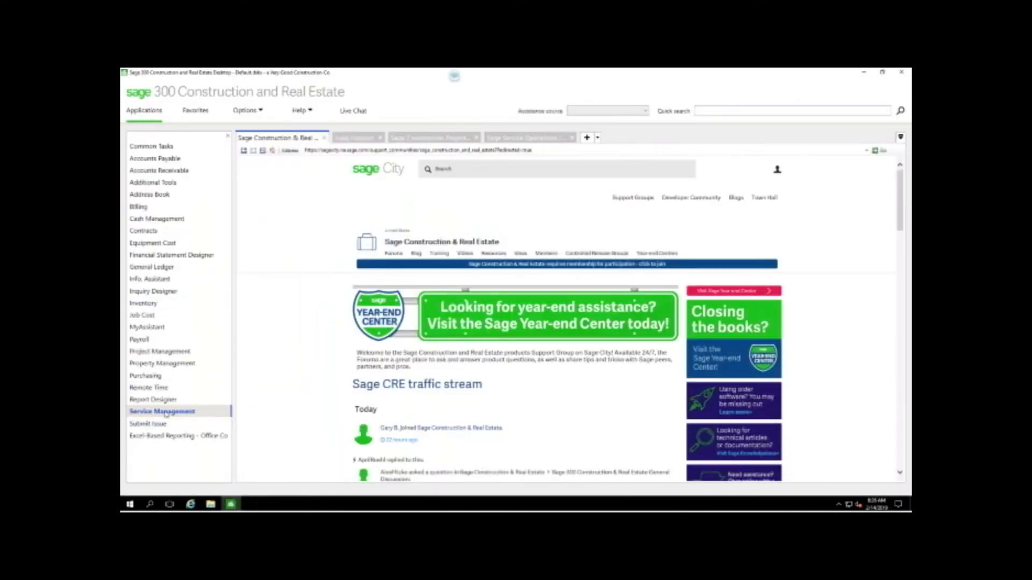
left_click(202, 412)
left_click(271, 150)
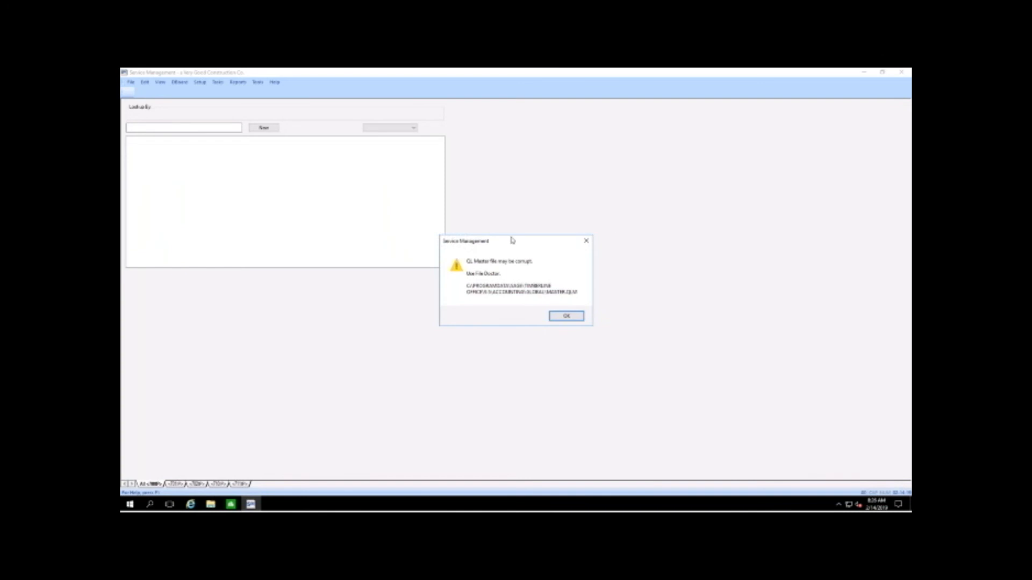
left_click(574, 319)
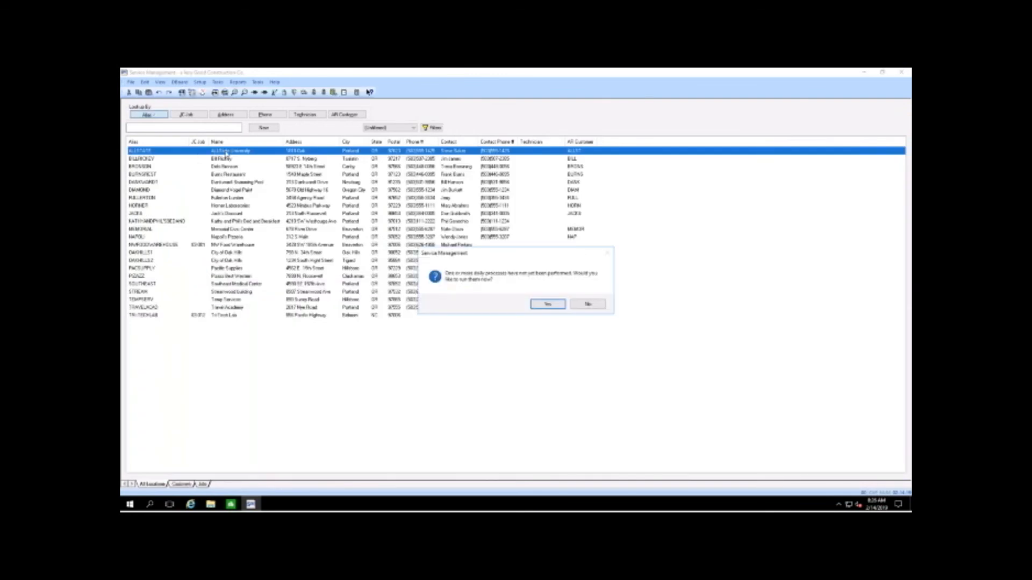
left_click(588, 304)
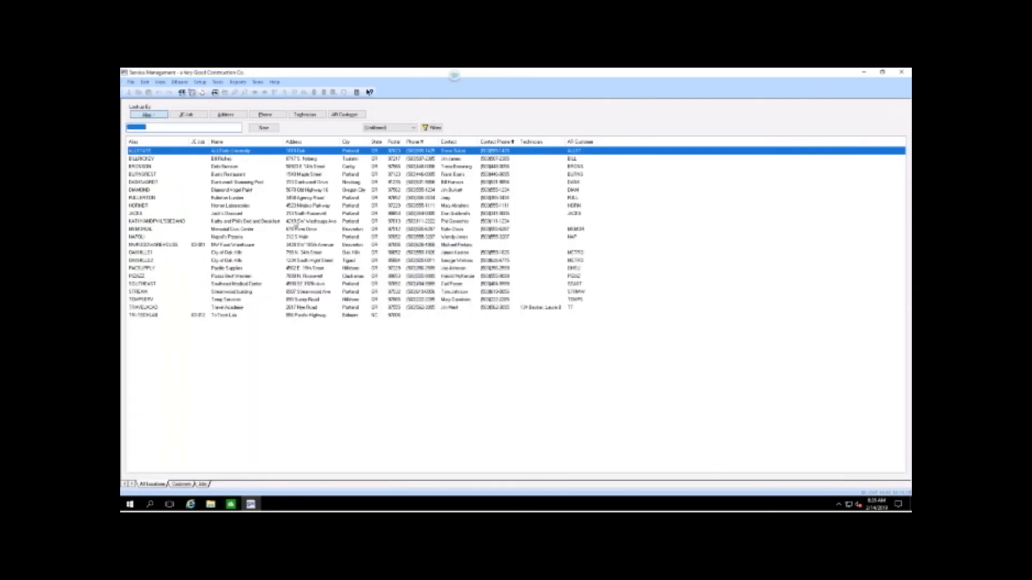
double_click(146, 153)
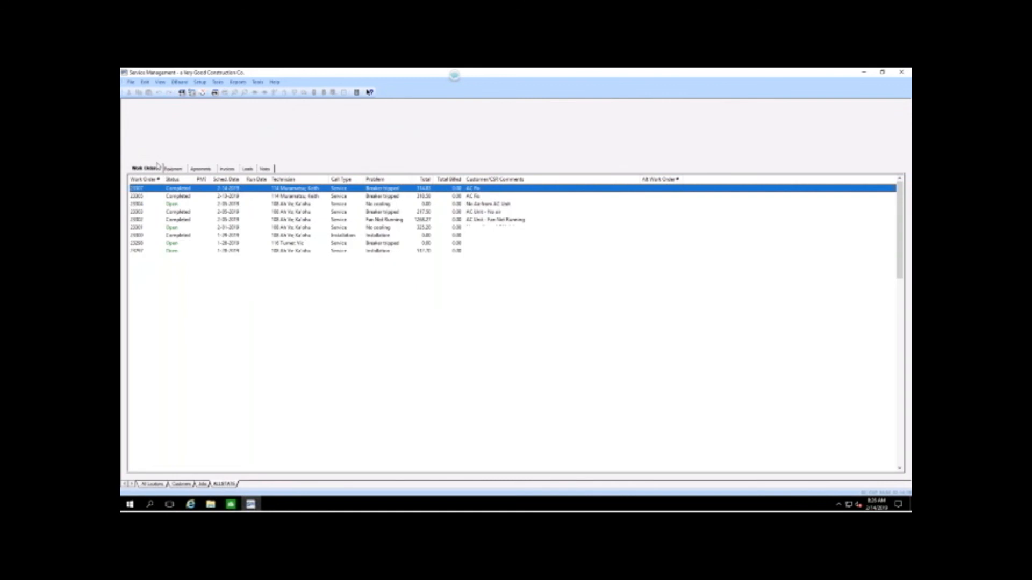
Open the newest AC Fix work order's properties, review its inventory, costs and assignments, and close them again.
double_click(258, 191)
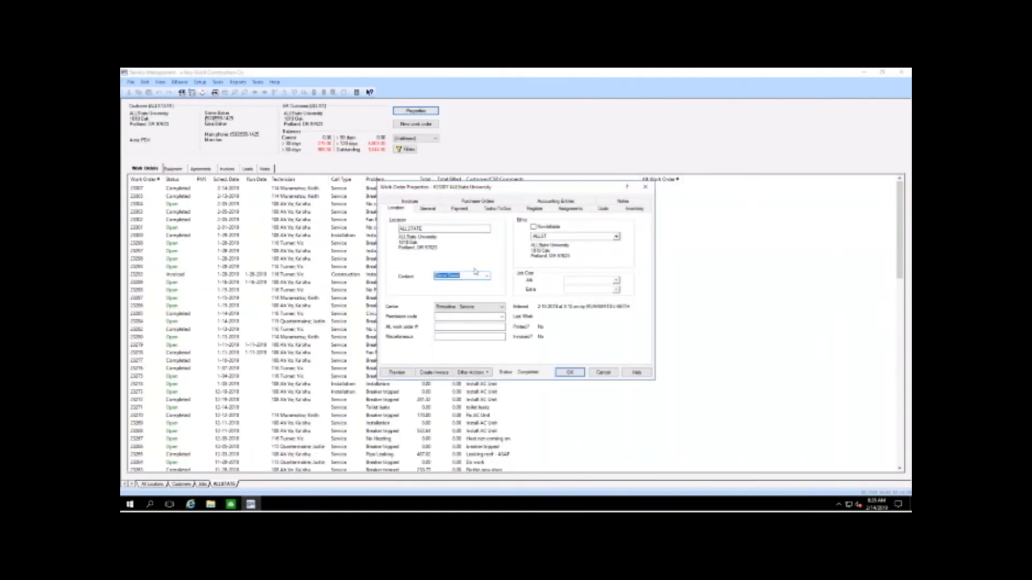
left_click(633, 210)
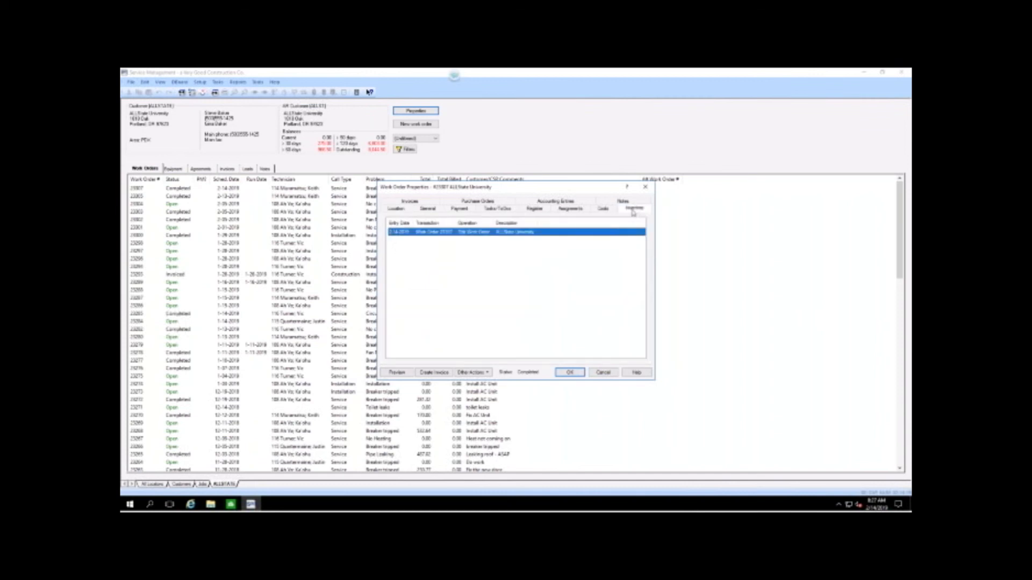
left_click(604, 209)
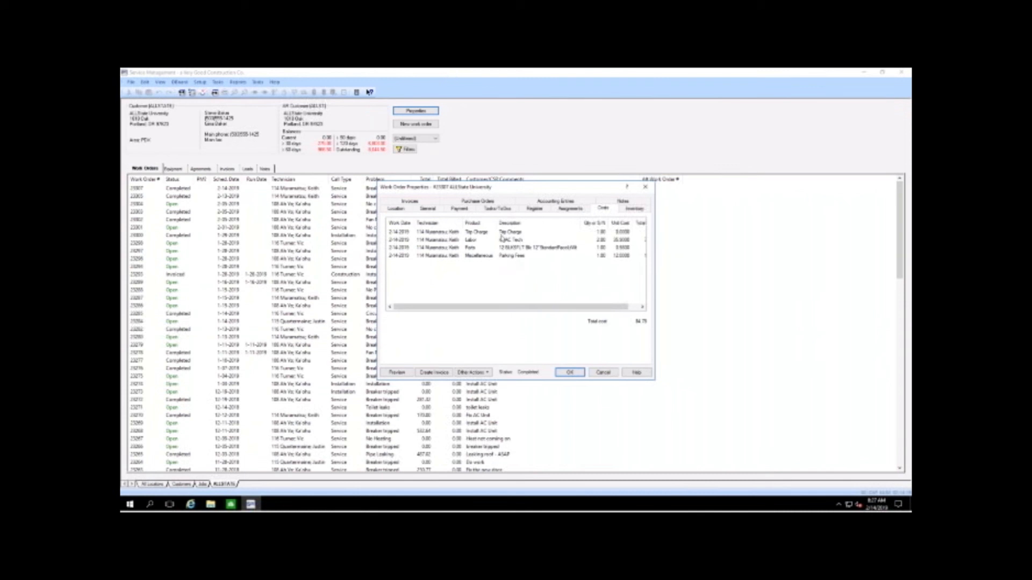
left_click(569, 210)
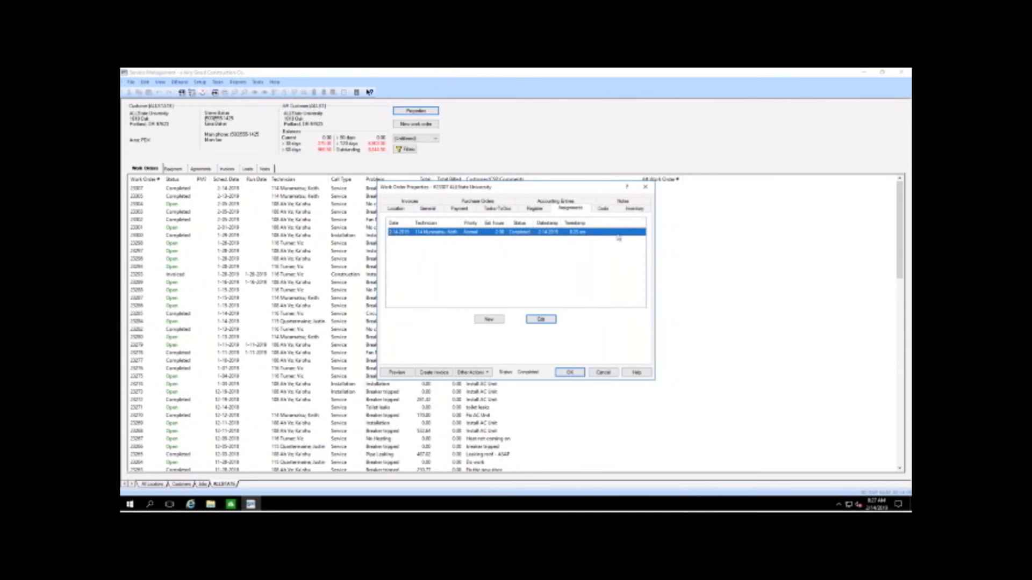
left_click(645, 187)
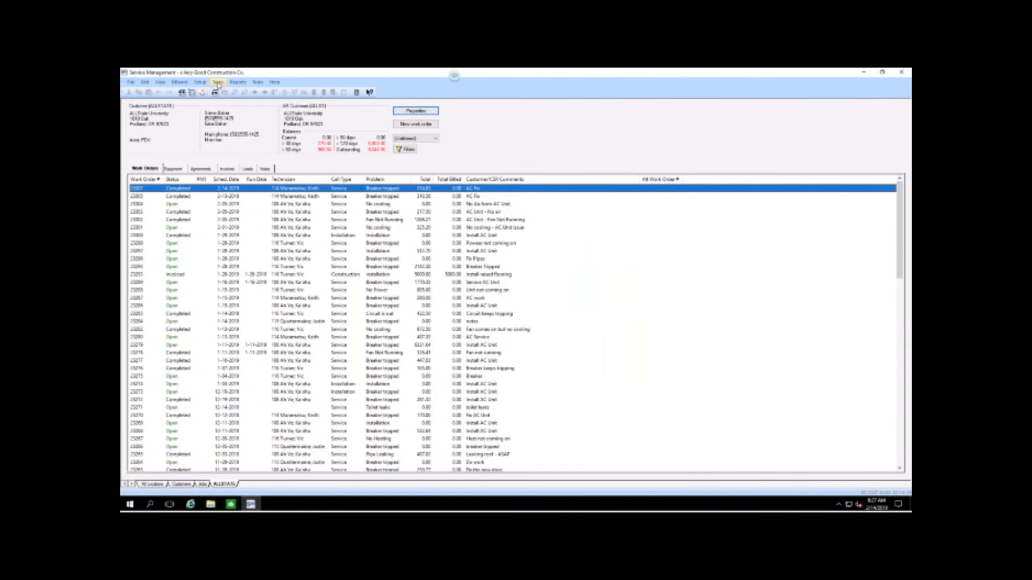
Open Edit Time Entries and review the technician's HVAC Tech labor entry across to its pay ID and cost units.
left_click(218, 82)
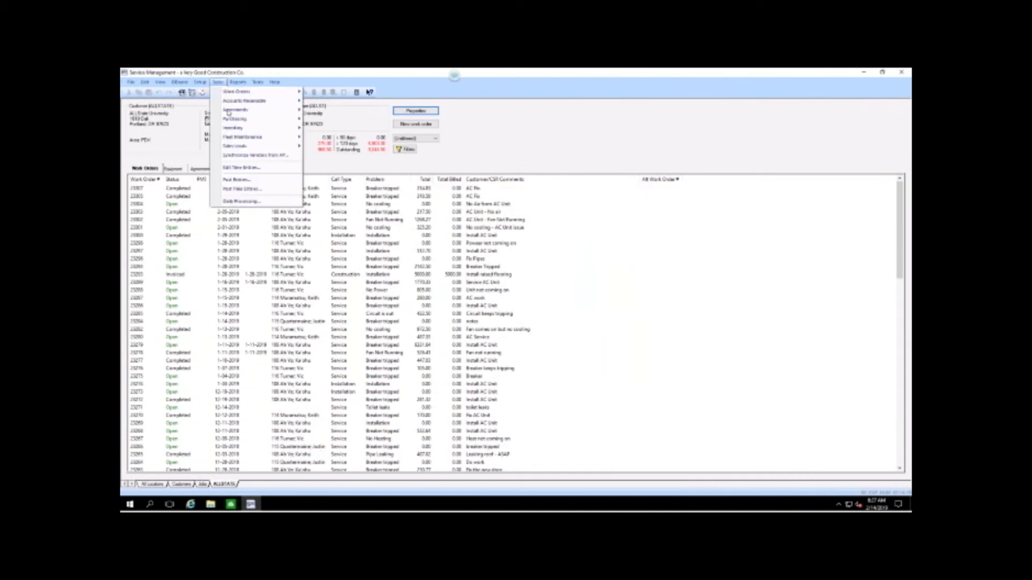
left_click(239, 167)
left_click(493, 314)
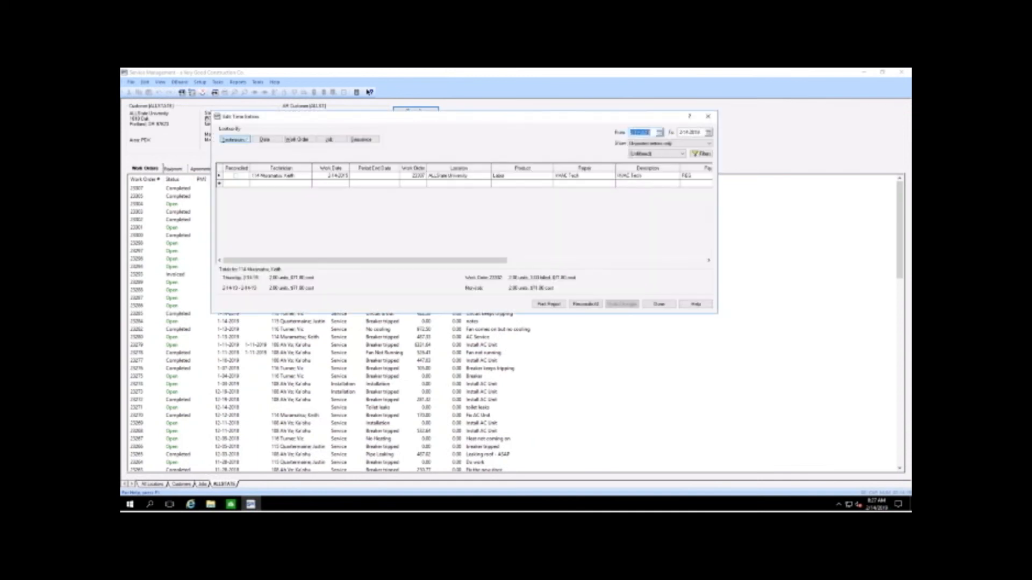
left_click_drag(468, 262, 636, 187)
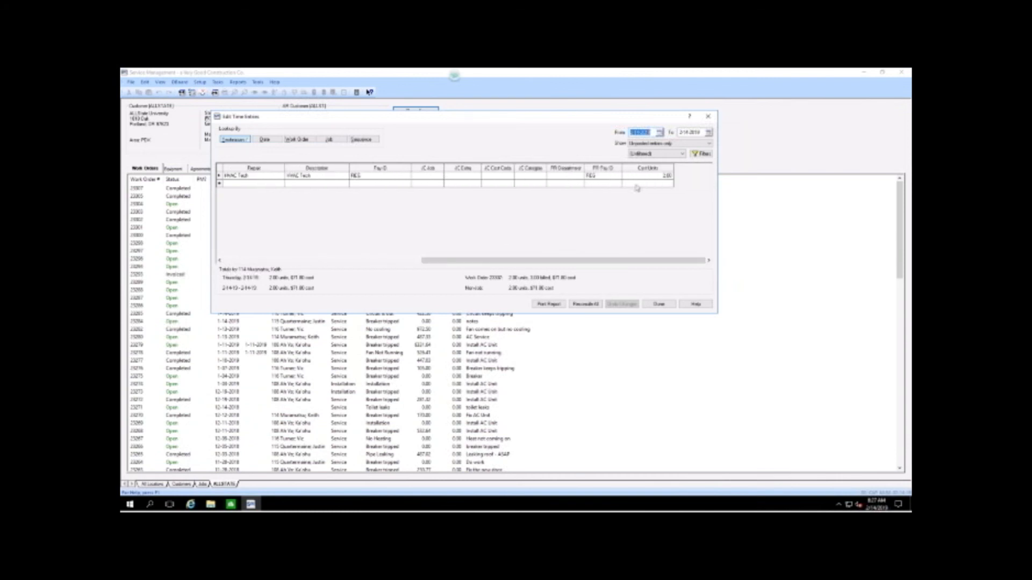